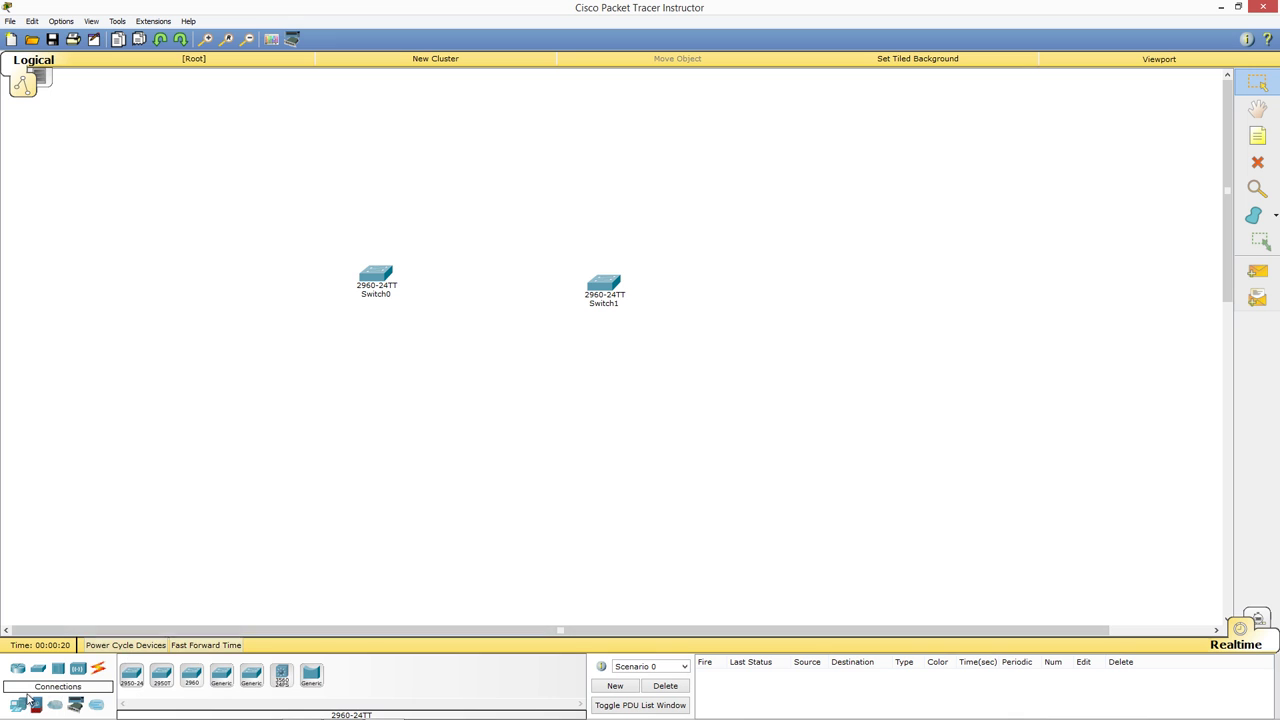
Place two PC-PT end devices, PC0 and PC1, left of Switch0.
click(18, 705)
drag(135, 674, 214, 210)
drag(136, 675, 223, 385)
Cable PC0 and PC1 to Switch0 with the Automatic Connection Type cable.
click(98, 670)
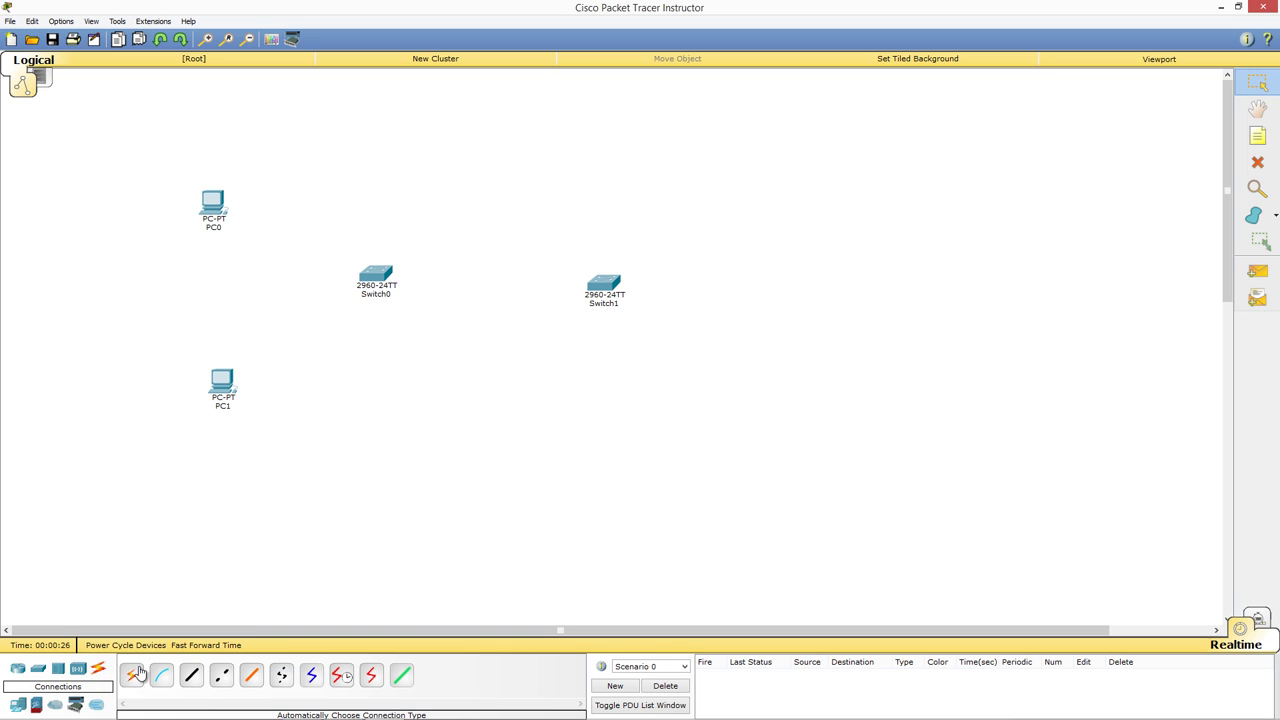
click(131, 675)
click(220, 199)
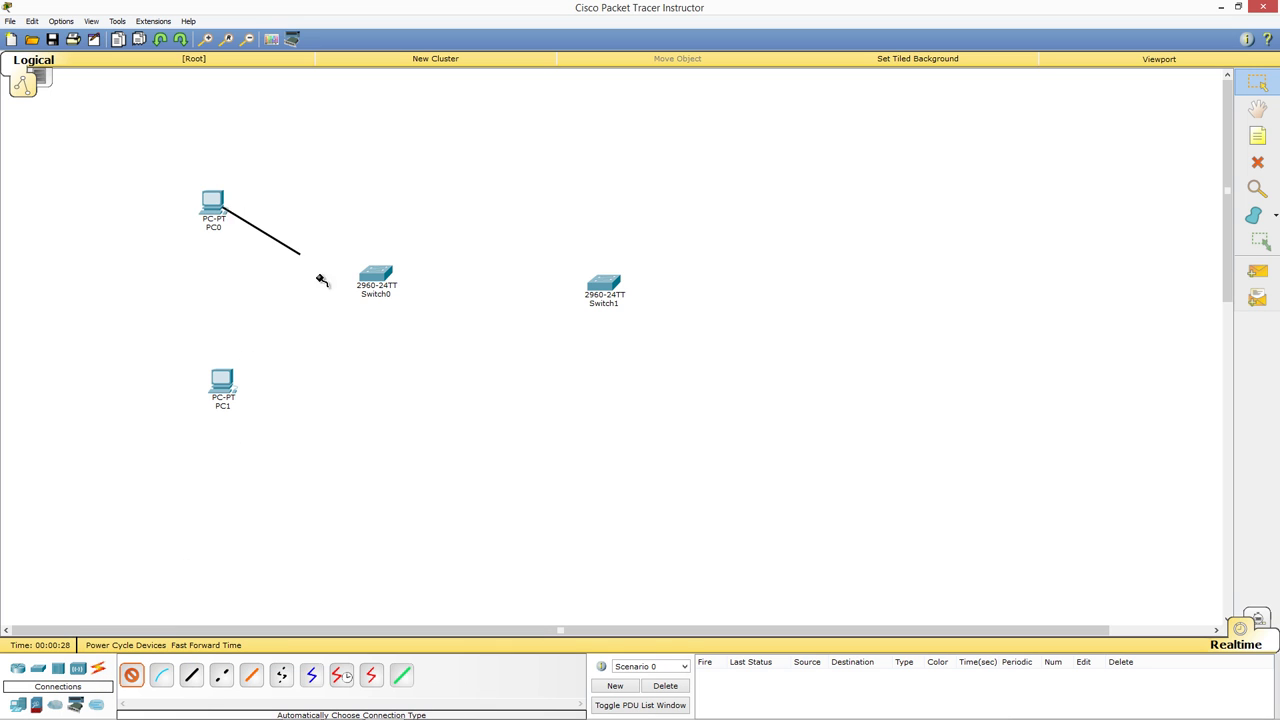
click(374, 274)
click(132, 676)
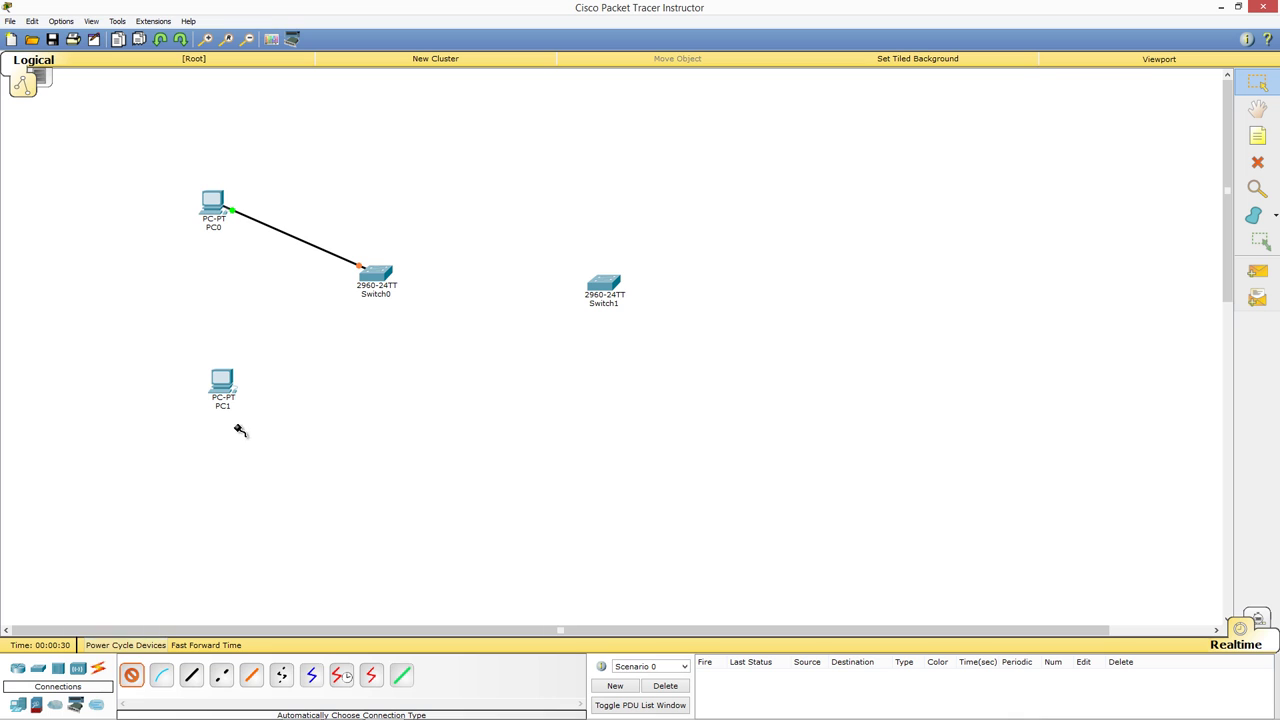
click(222, 382)
click(376, 279)
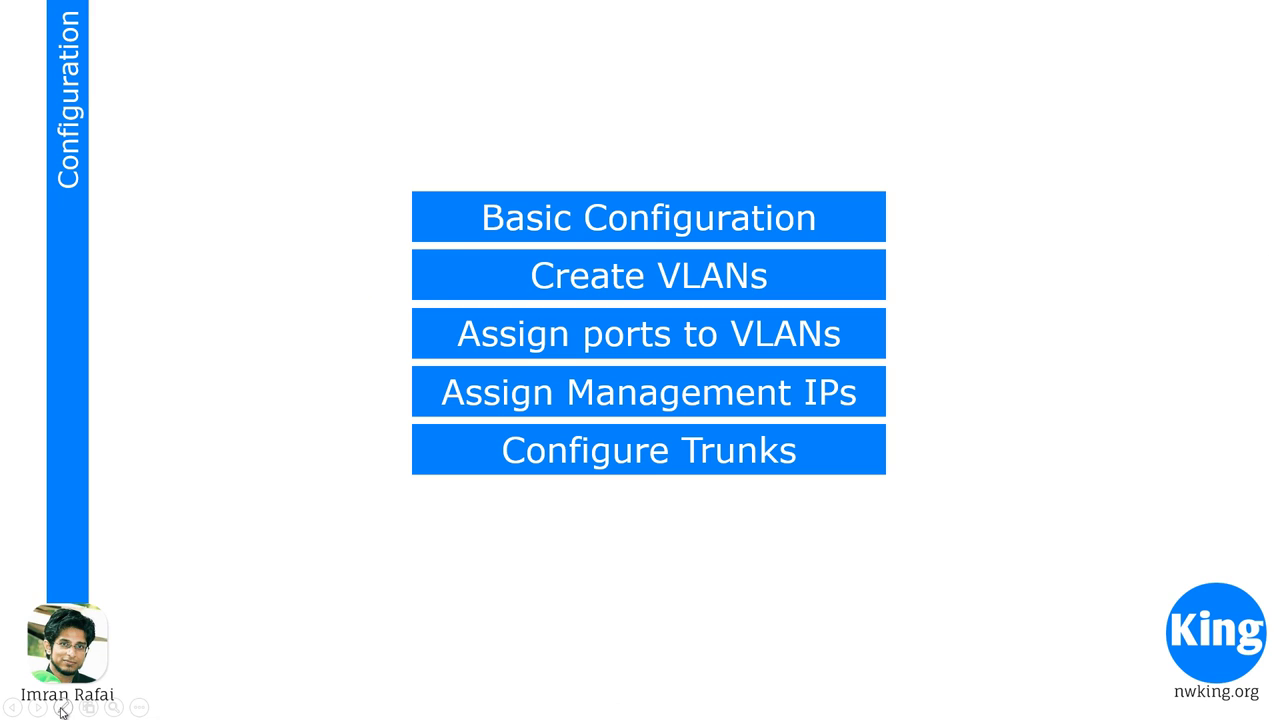
Highlight the Basic Configuration step on the slide.
click(62, 707)
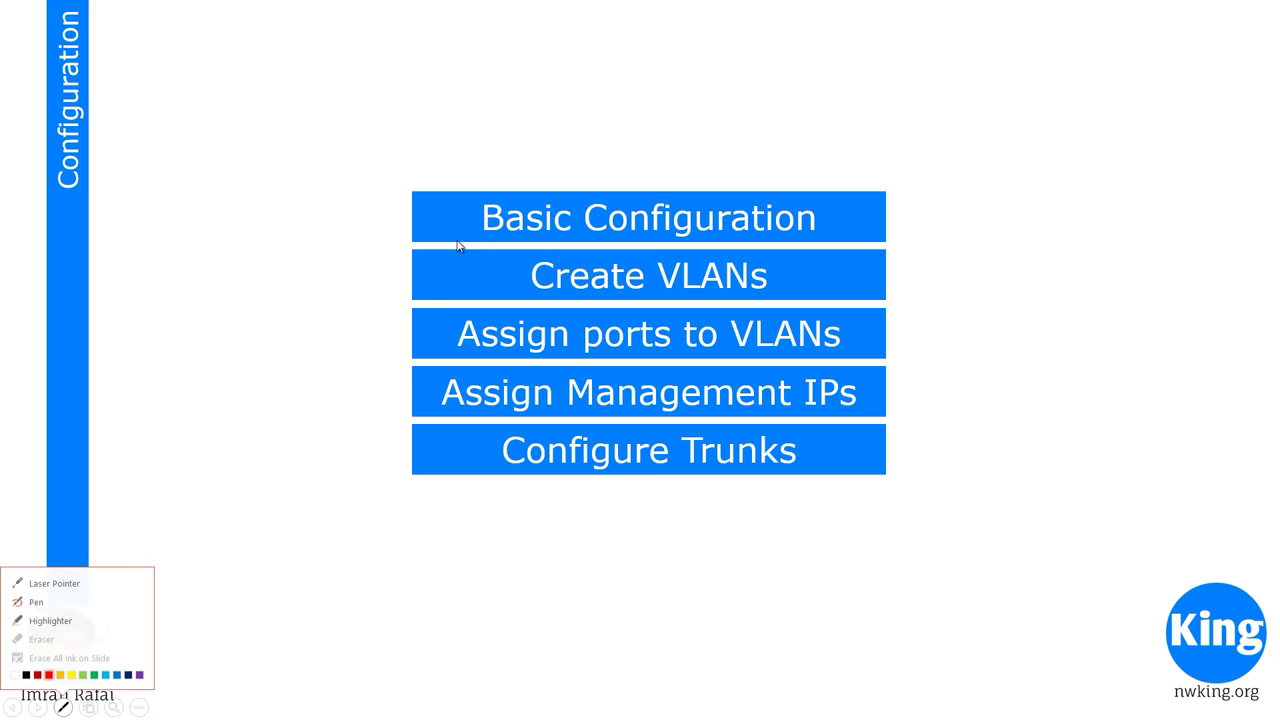
click(75, 619)
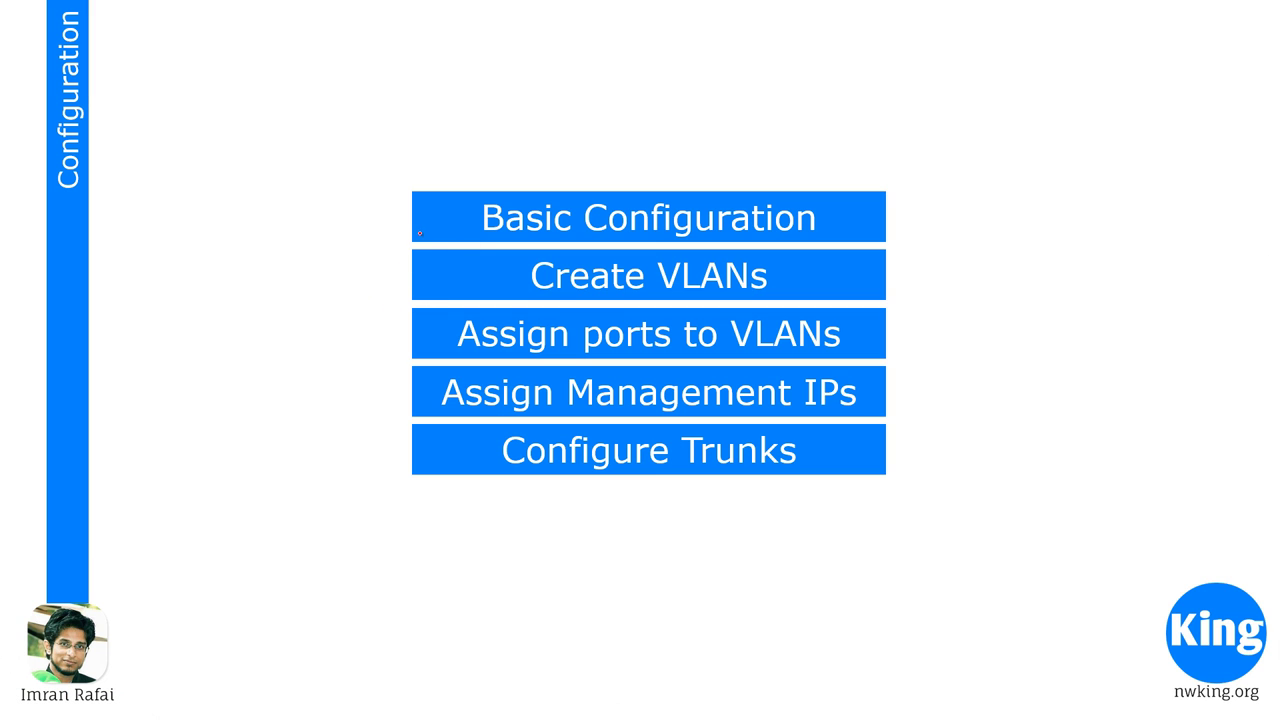
mouse_move(413, 220)
mouse_down()
mouse_move(430, 241)
mouse_move(514, 186)
mouse_up()
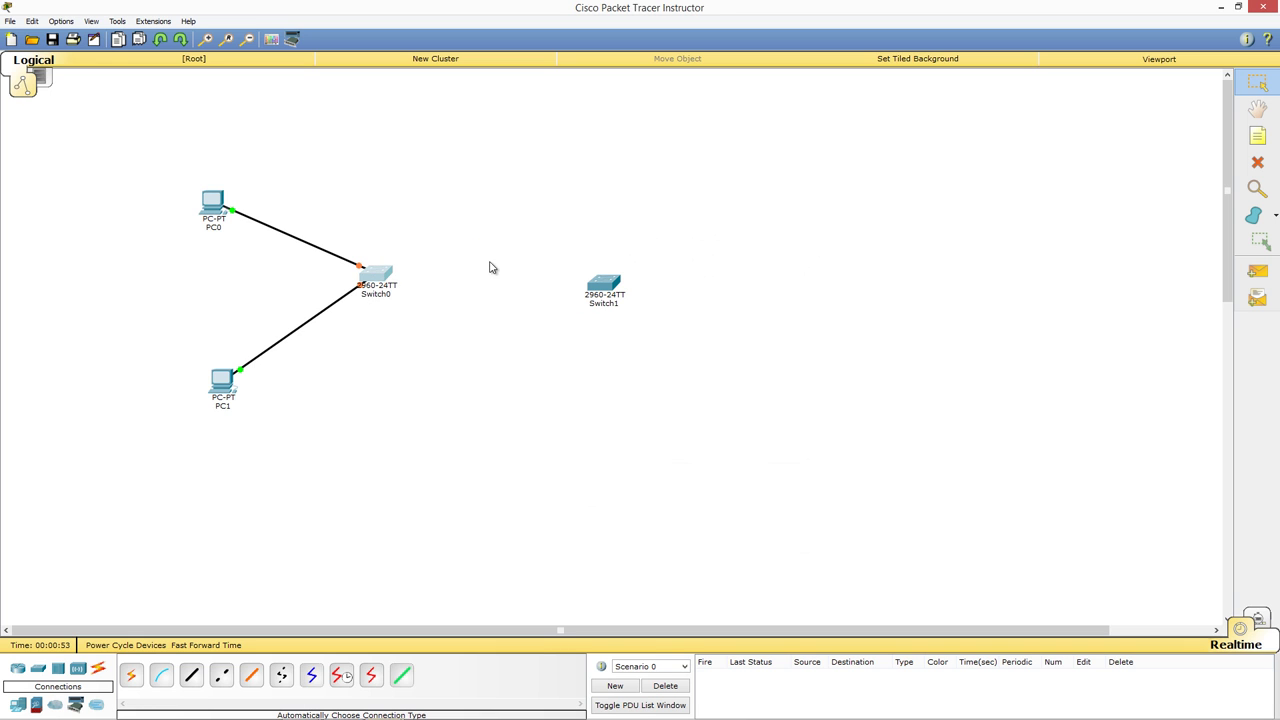
In Switch0's CLI, enter en and conf t, then set hostname SW1.
click(388, 282)
click(545, 210)
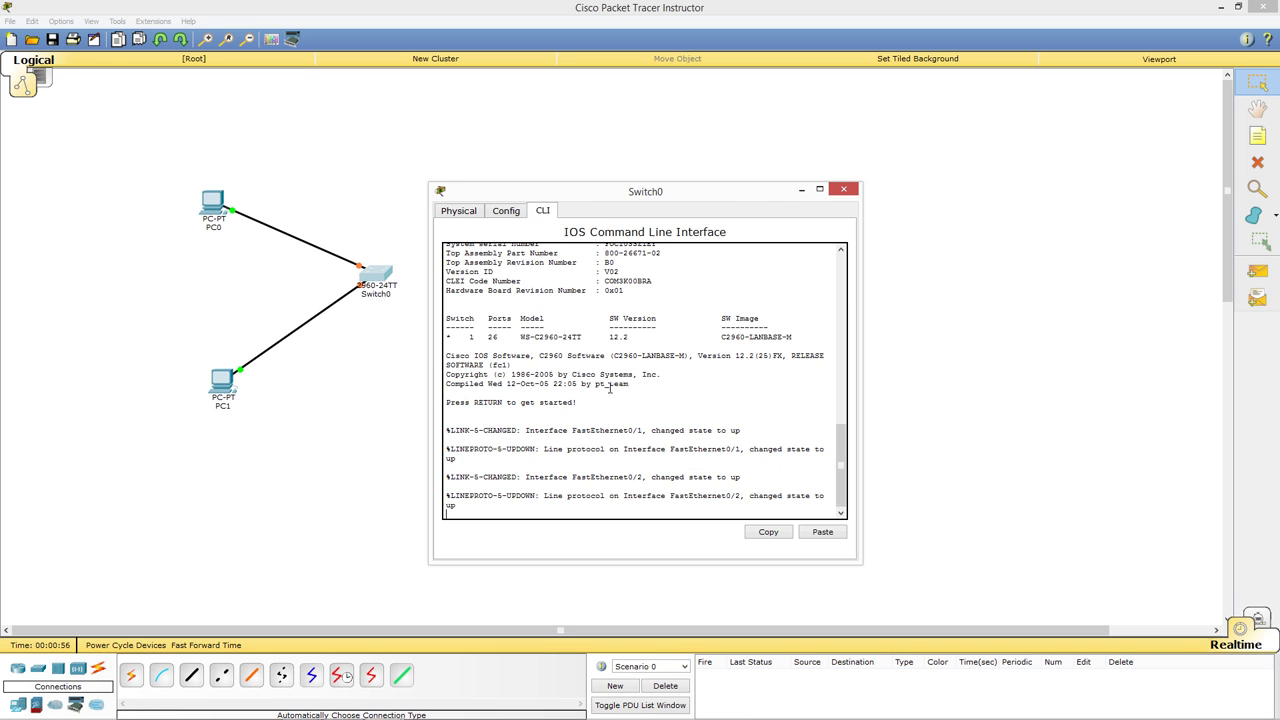
key(Return)
key(Return)
key(Return)
key(Return)
text(en)
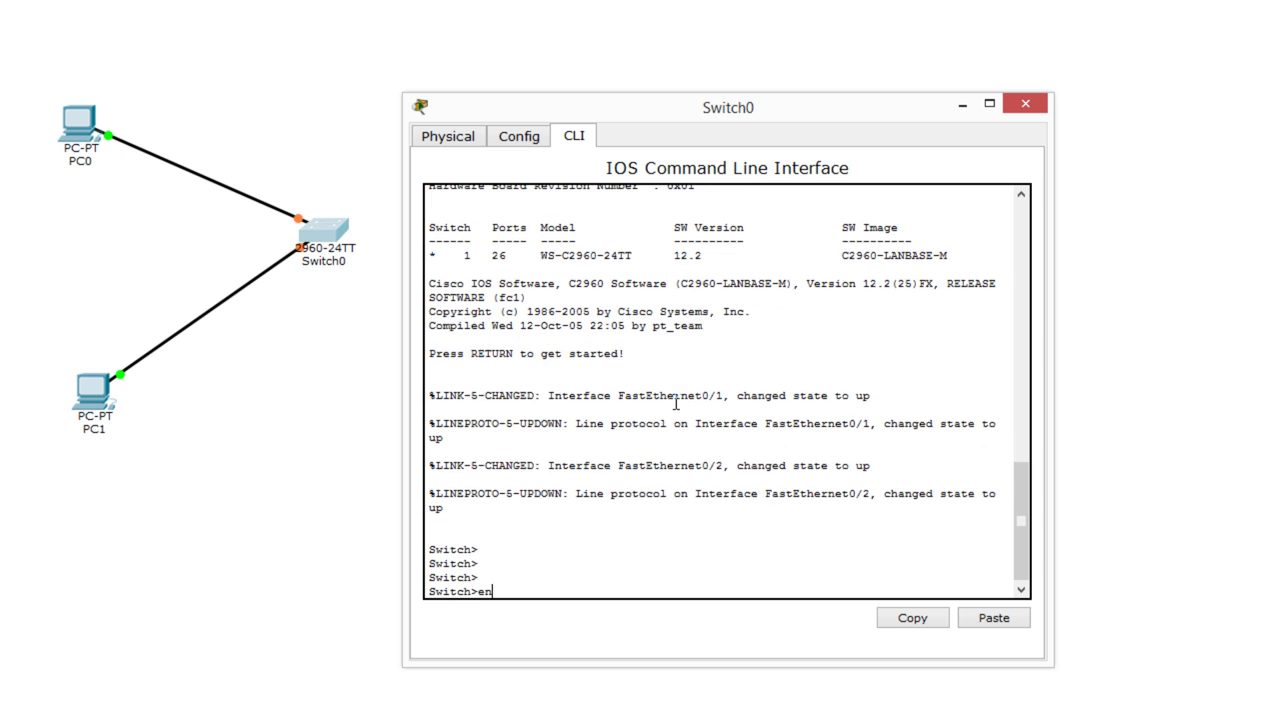
key(Return)
text(conf t)
key(Return)
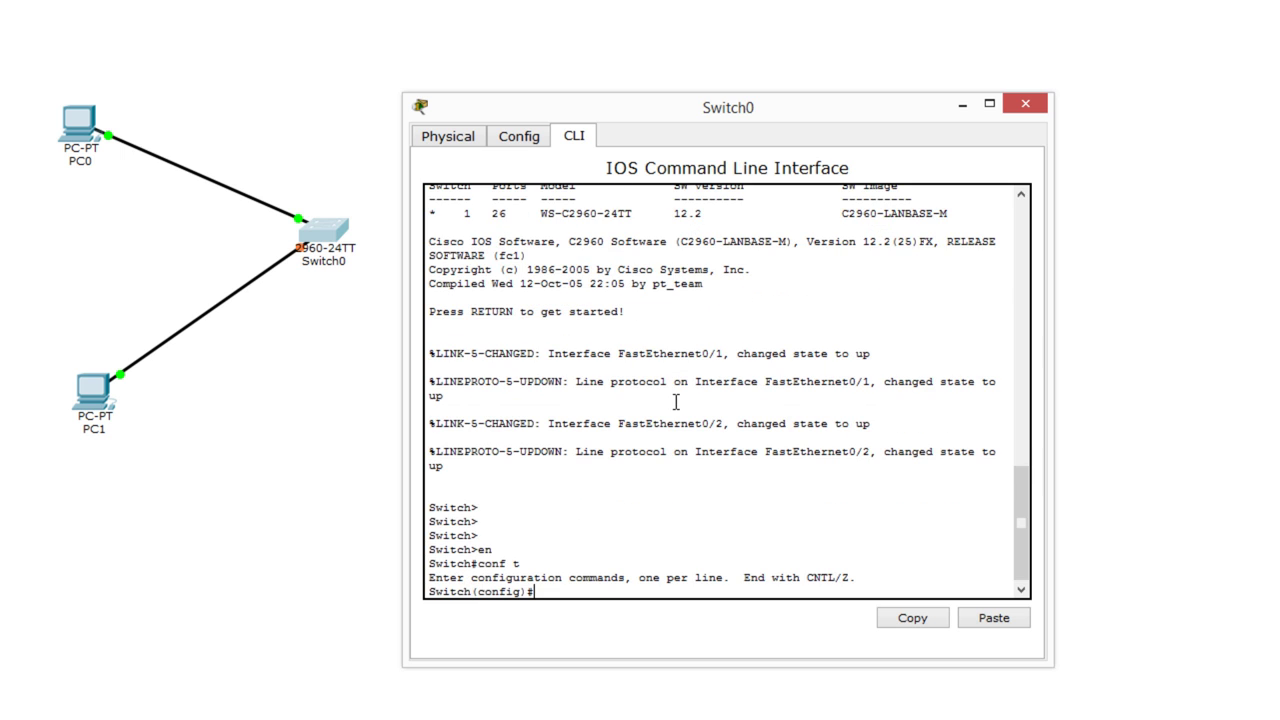
text(hostn)
key(Tab)
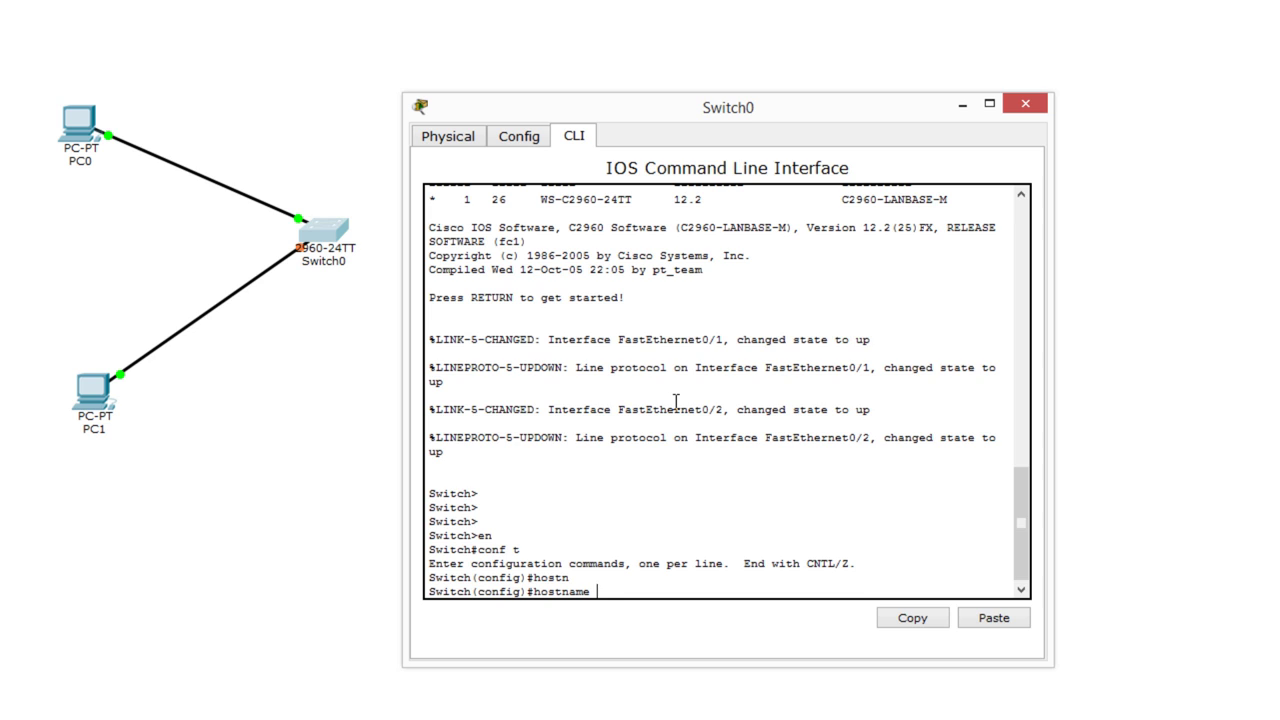
text(SW1)
key(Return)
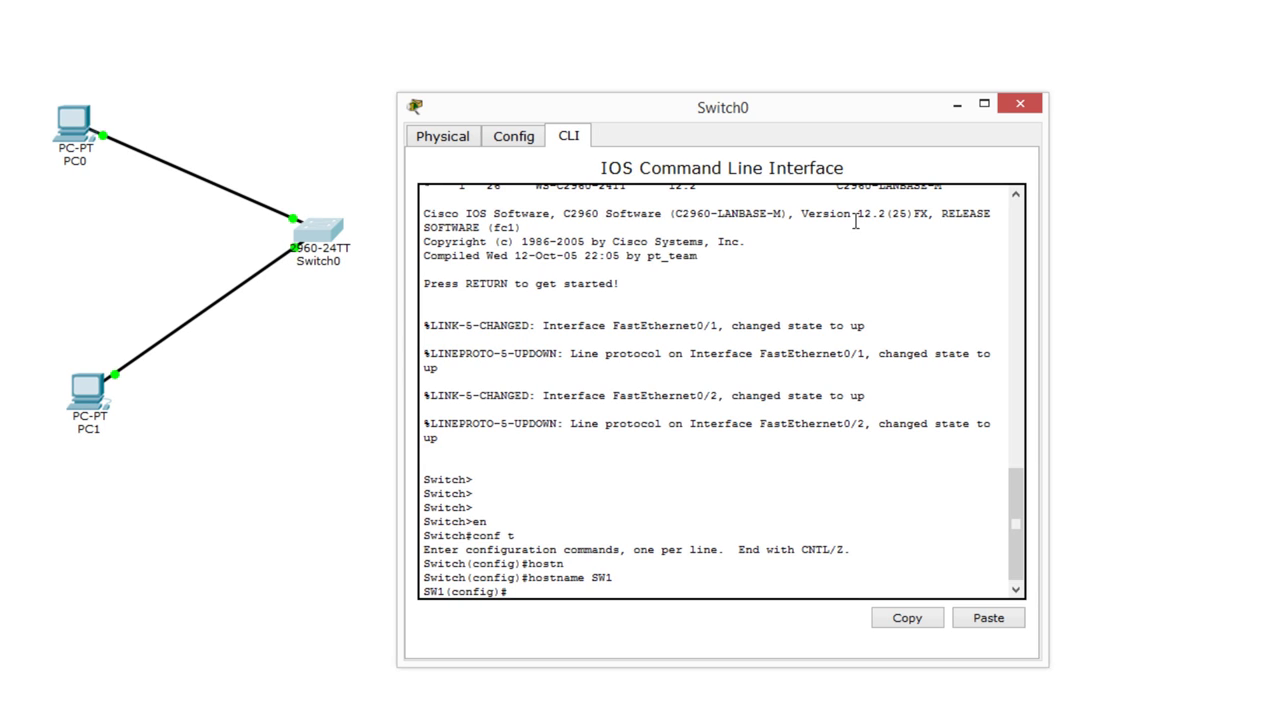
Give PC0 static IP 192.168.1.1 with subnet mask 255.255.255.0.
click(146, 202)
click(78, 125)
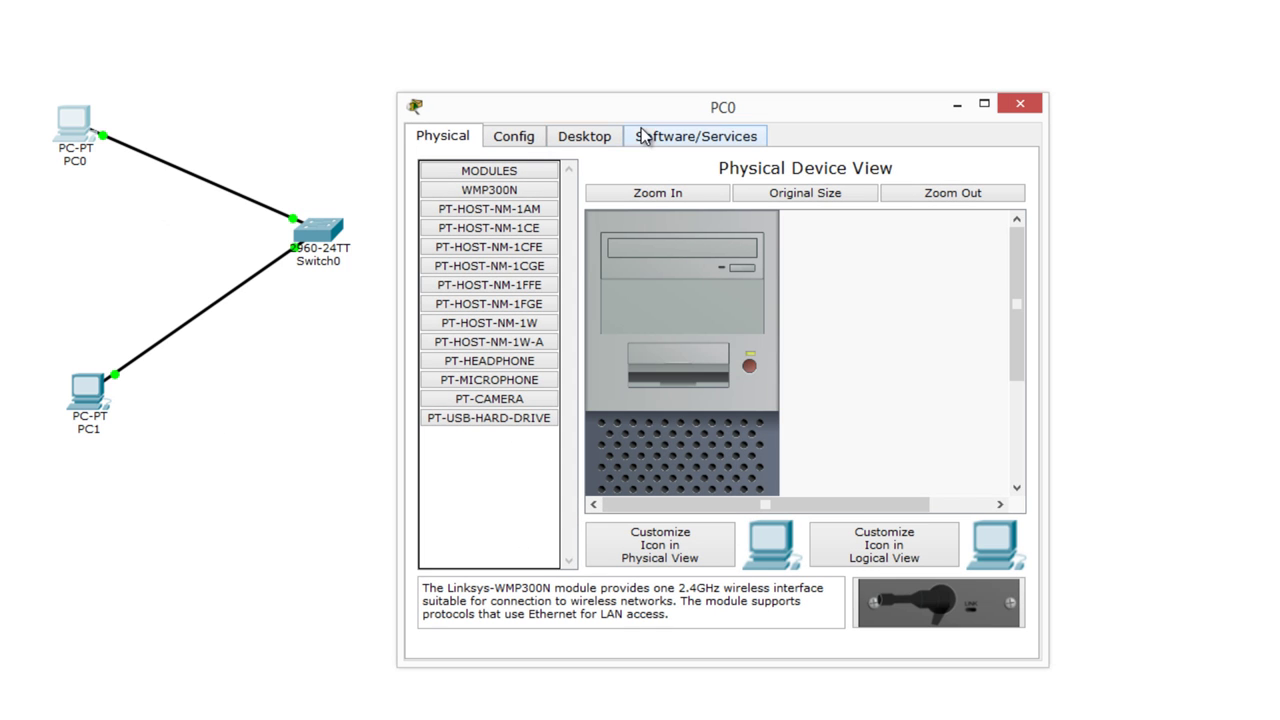
click(600, 136)
click(487, 210)
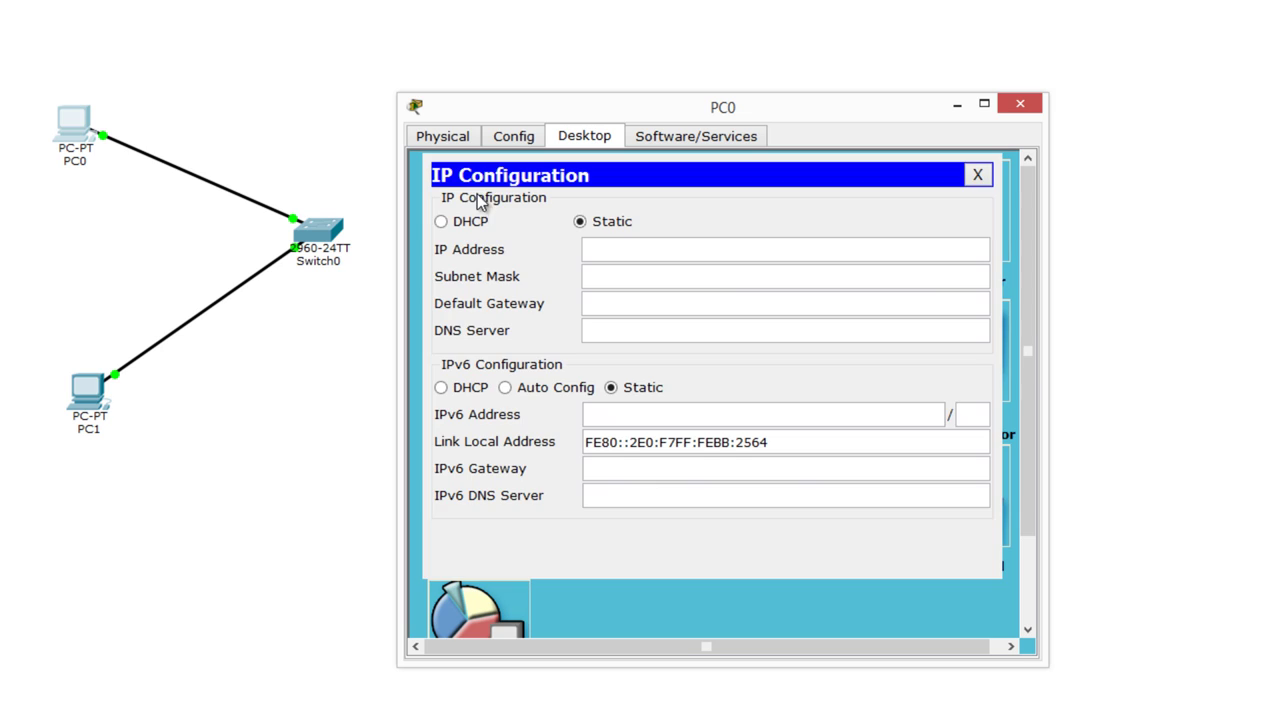
click(628, 254)
text(192.168.1.1)
key(Tab)
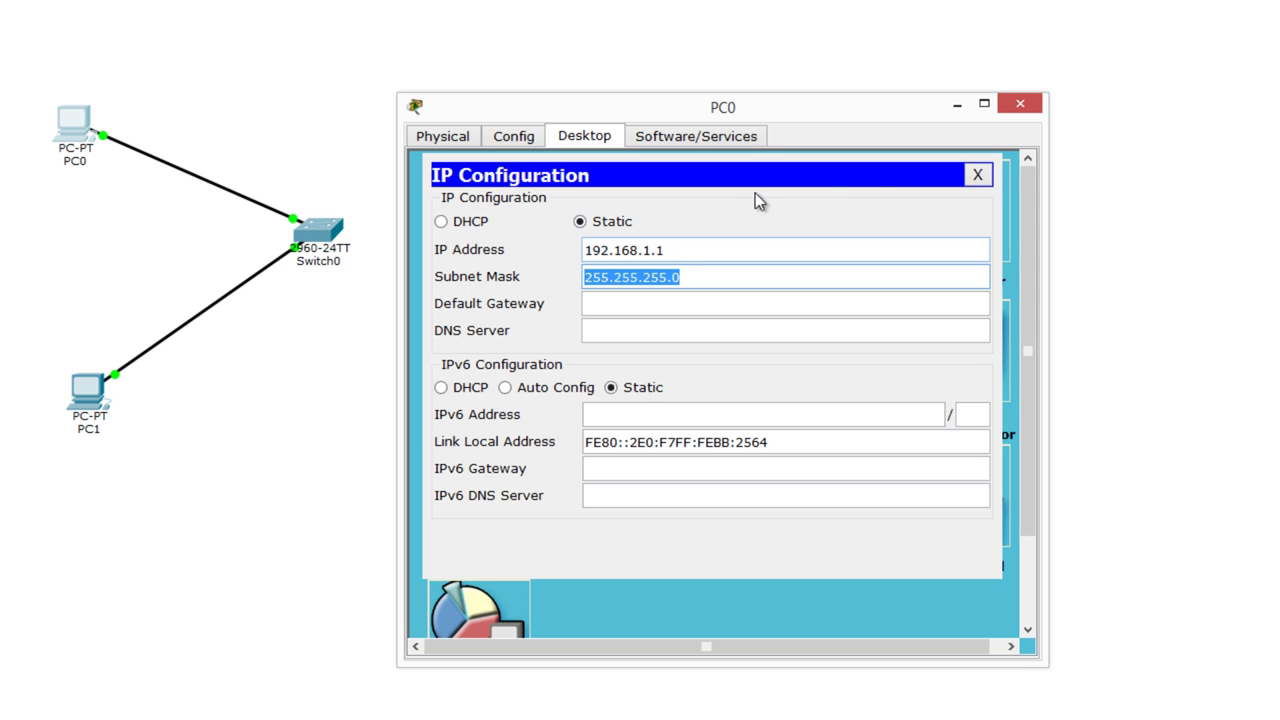
click(979, 175)
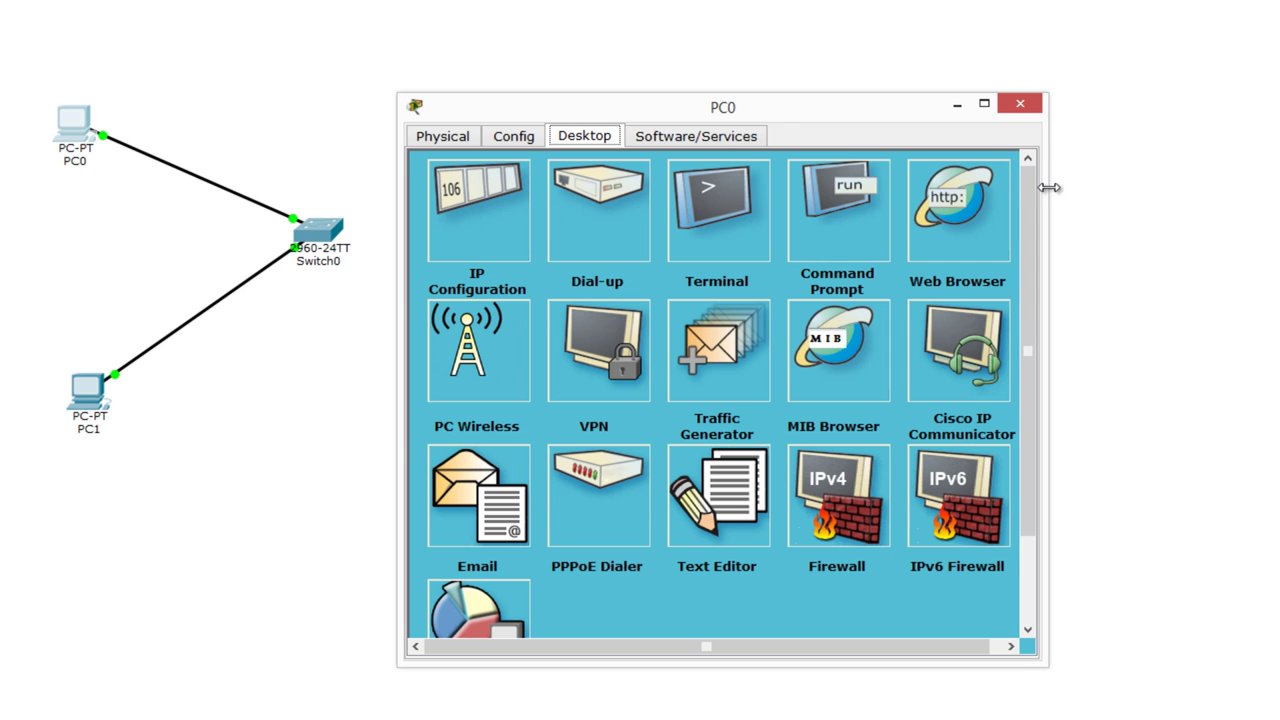
click(100, 398)
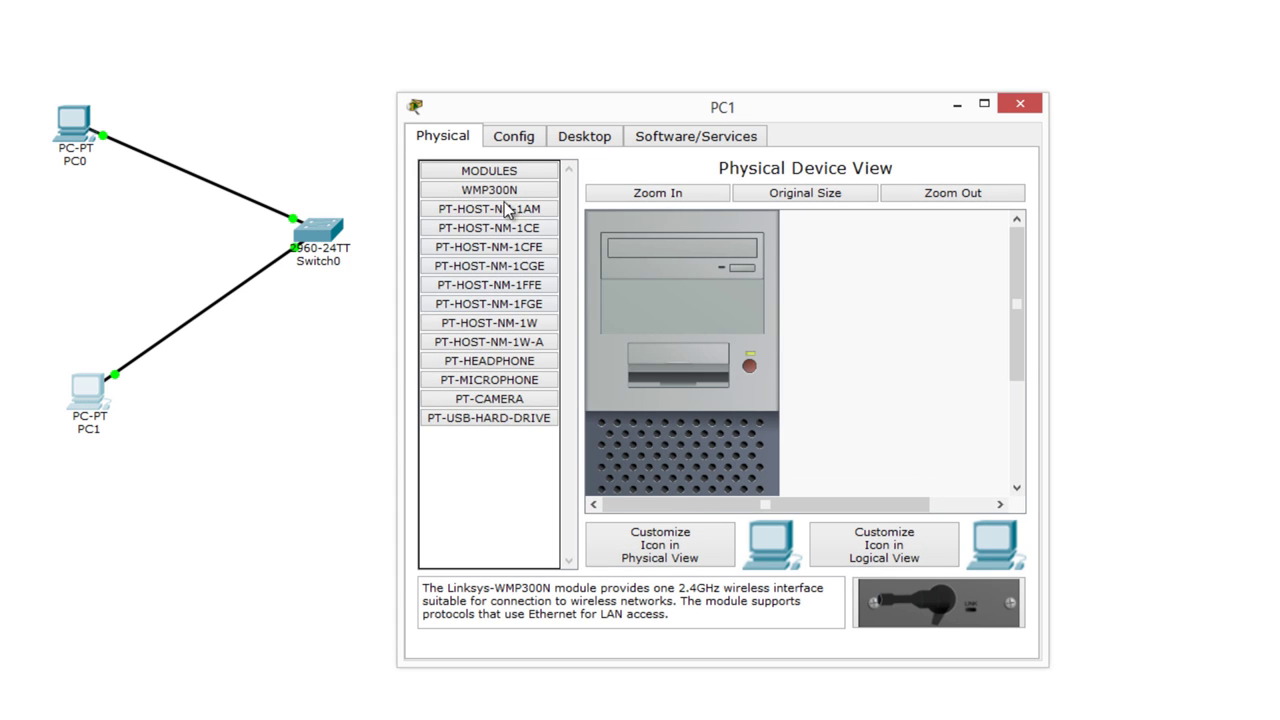
Give PC1 static IP 192.168.1.2 with subnet mask 255.255.255.0.
click(513, 138)
click(572, 141)
click(500, 192)
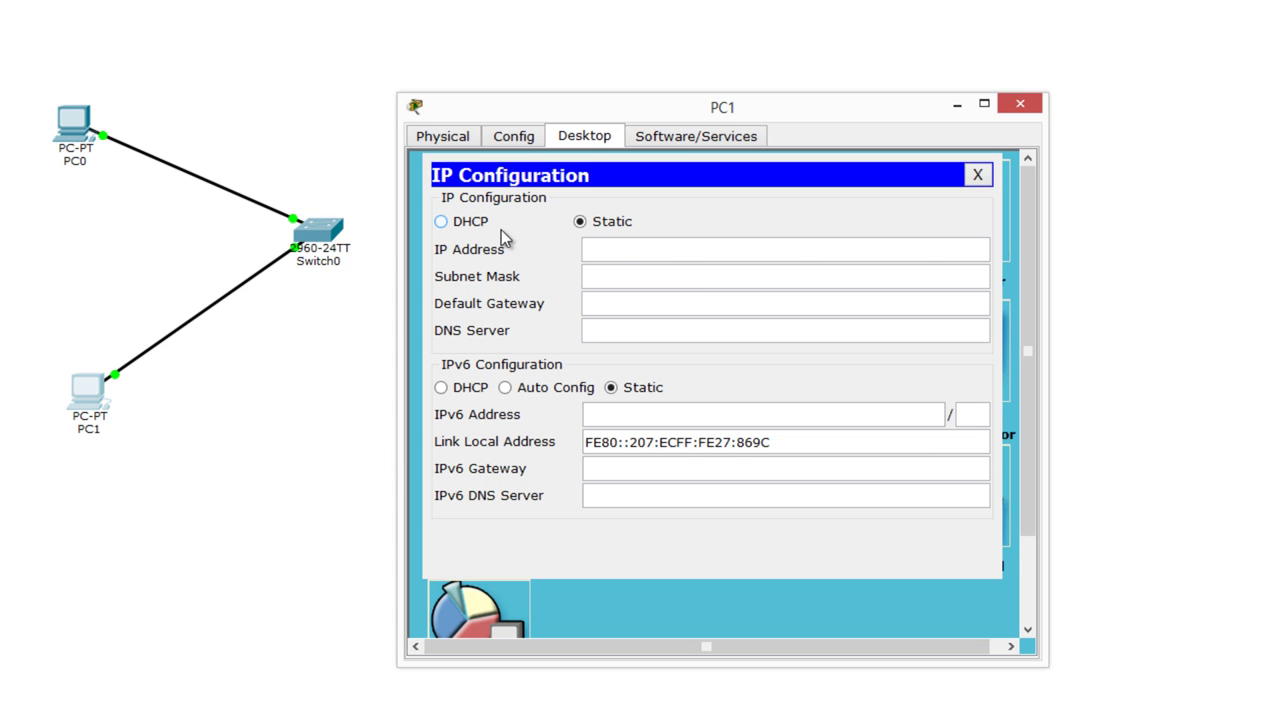
click(632, 242)
text(192.168.1.)
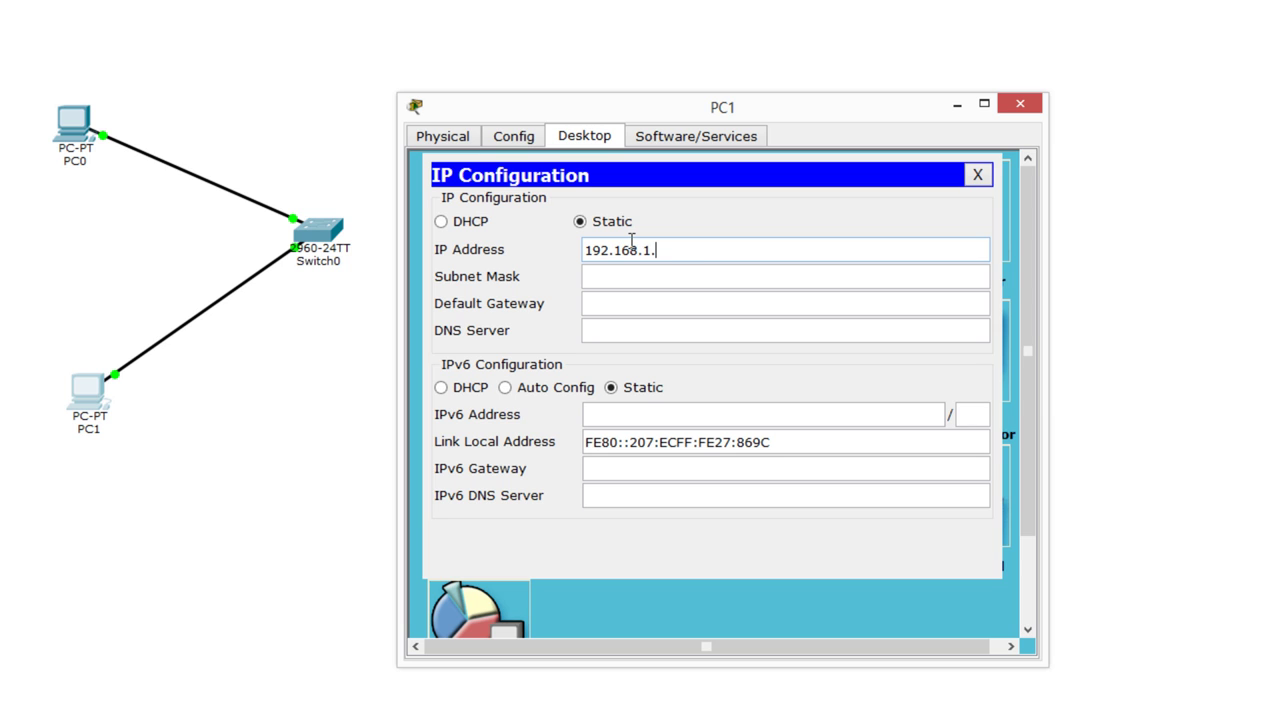
text(2)
key(Tab)
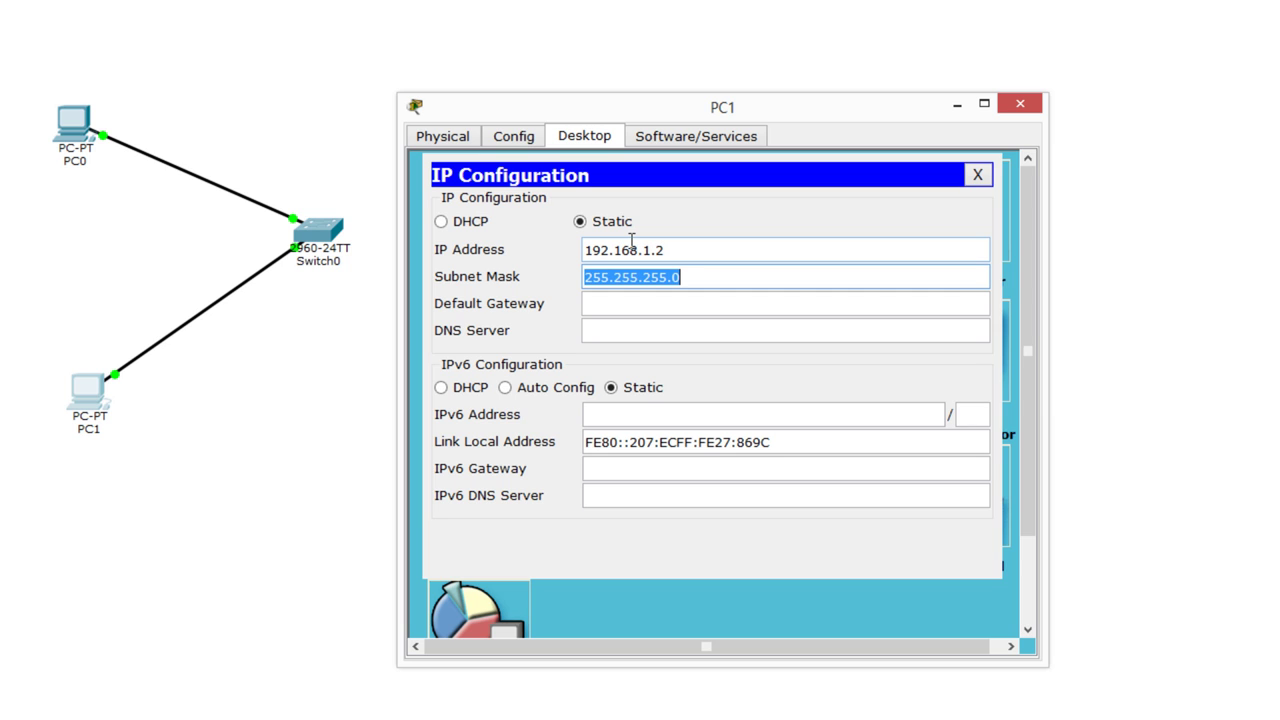
click(979, 180)
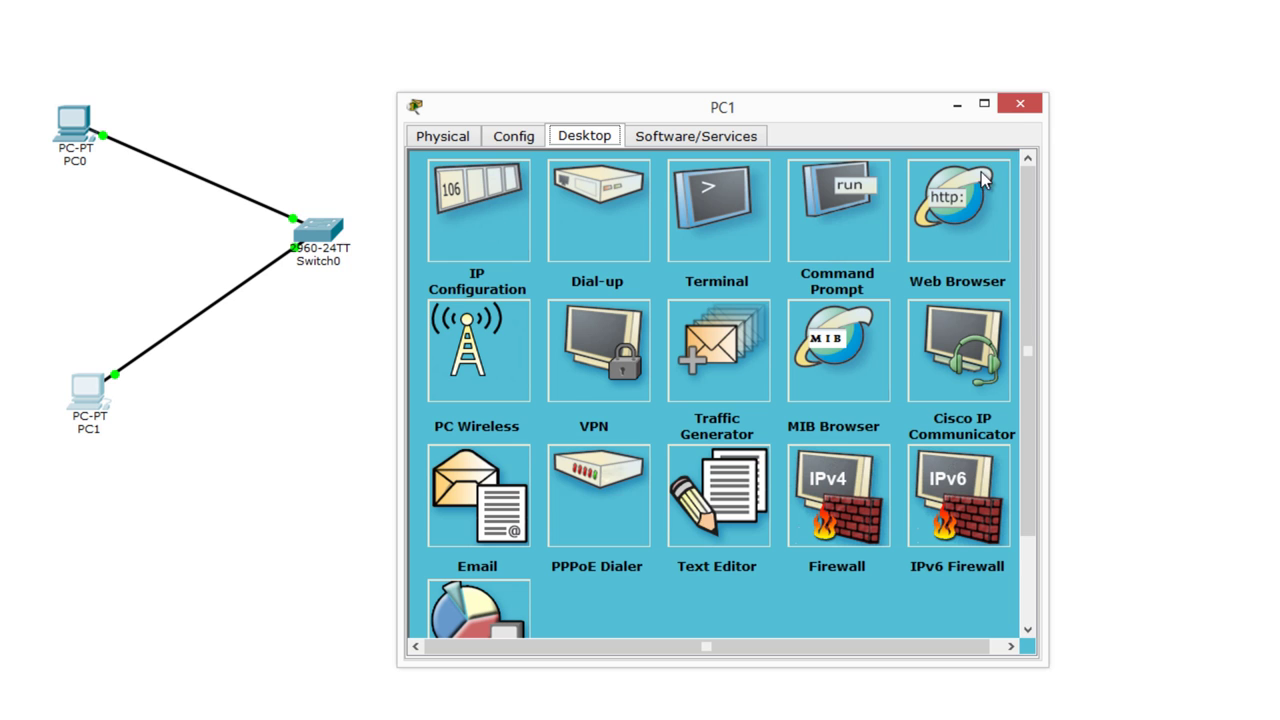
click(1038, 116)
click(72, 128)
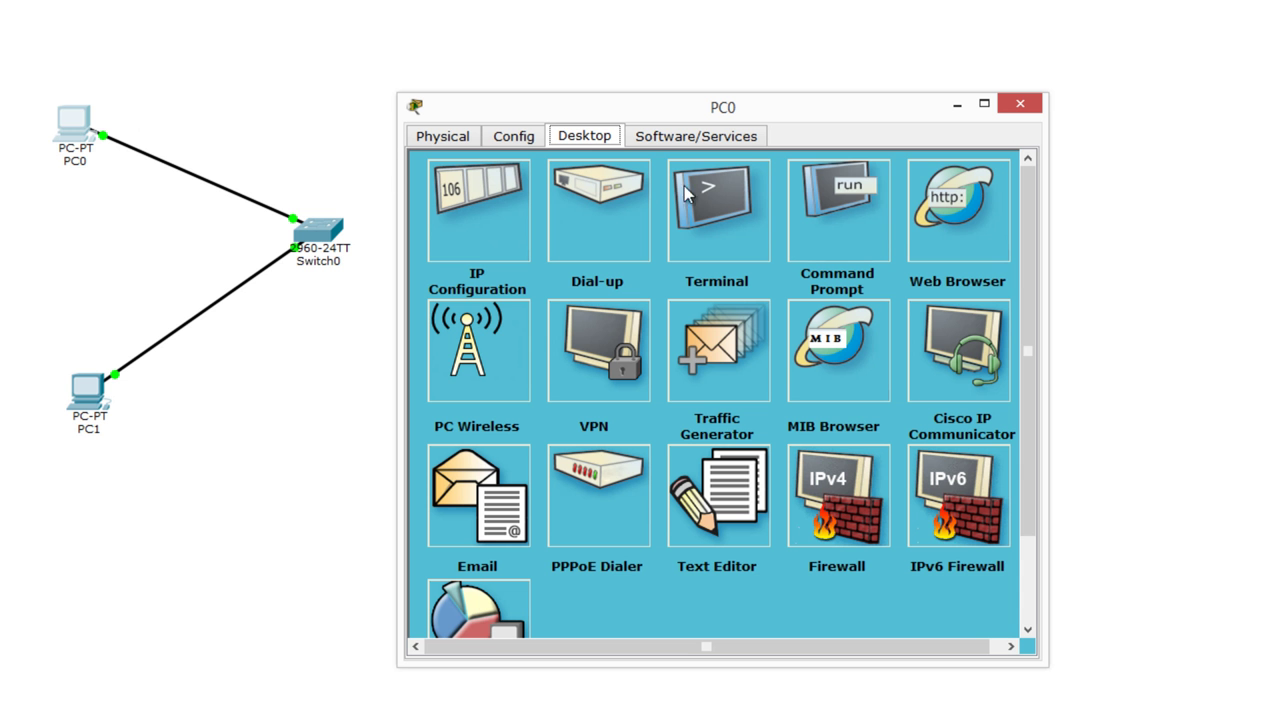
Run 'ping 192.168.1.2' from PC0's Command Prompt and get 4 replies with 0% loss.
click(826, 193)
text(ping )
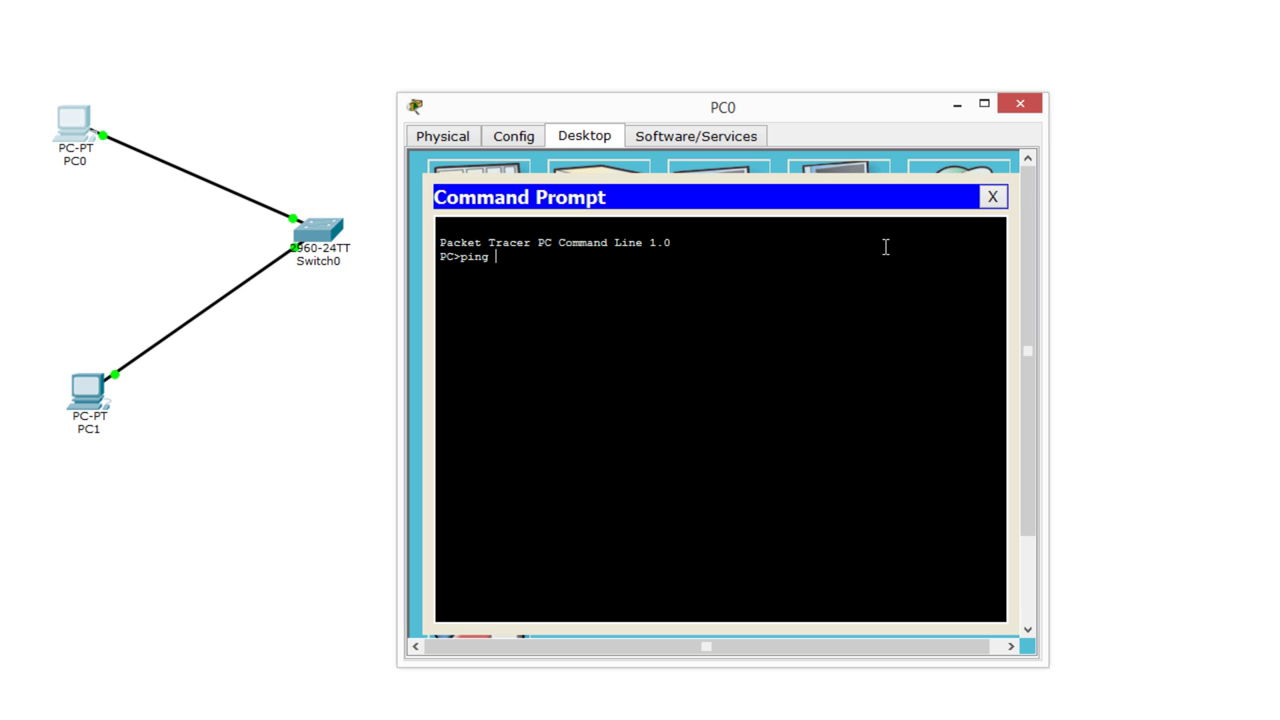
text(192.168.1.2)
key(Return)
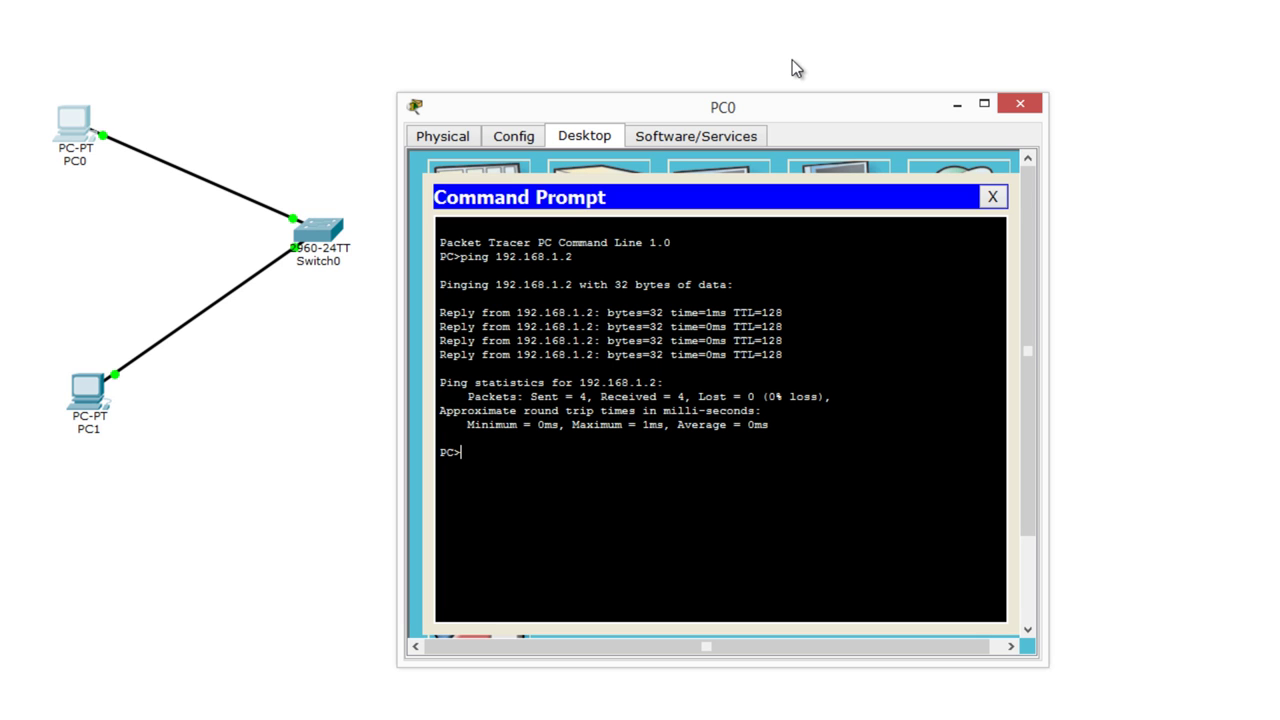
drag(697, 109, 953, 89)
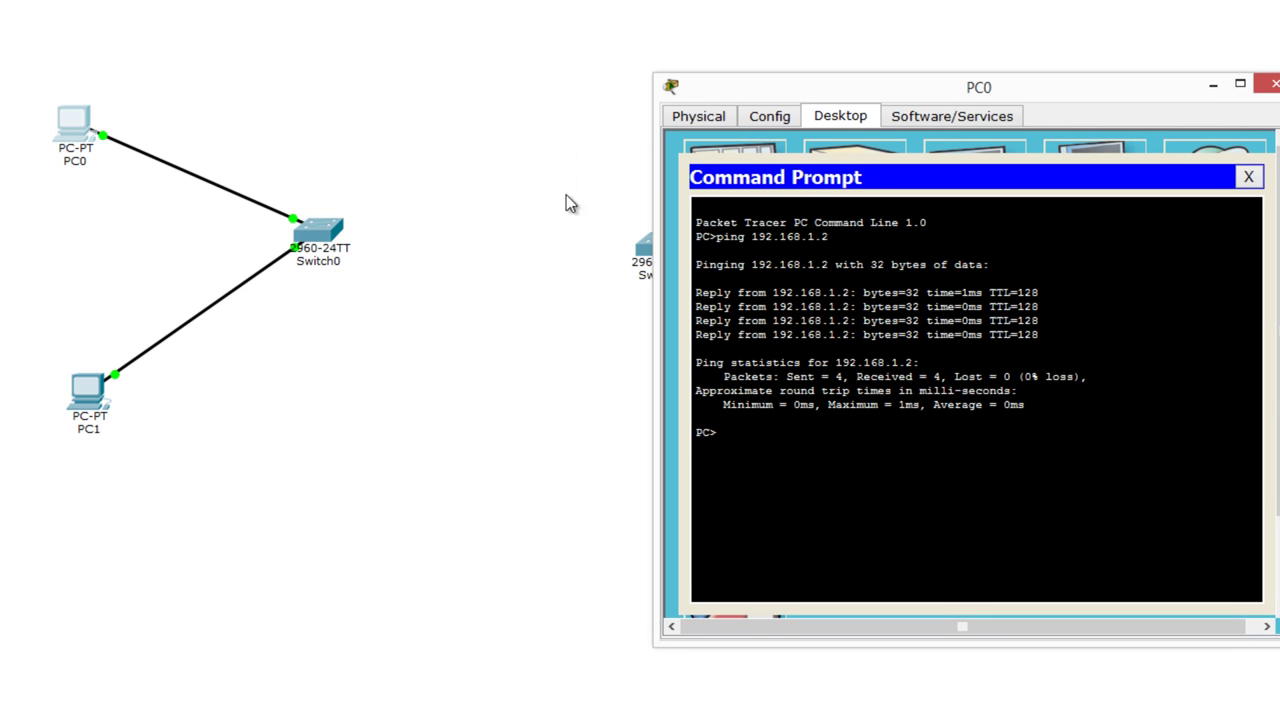
Exit configuration mode on SW1 with Ctrl+Z and run 'show vlan'.
click(326, 232)
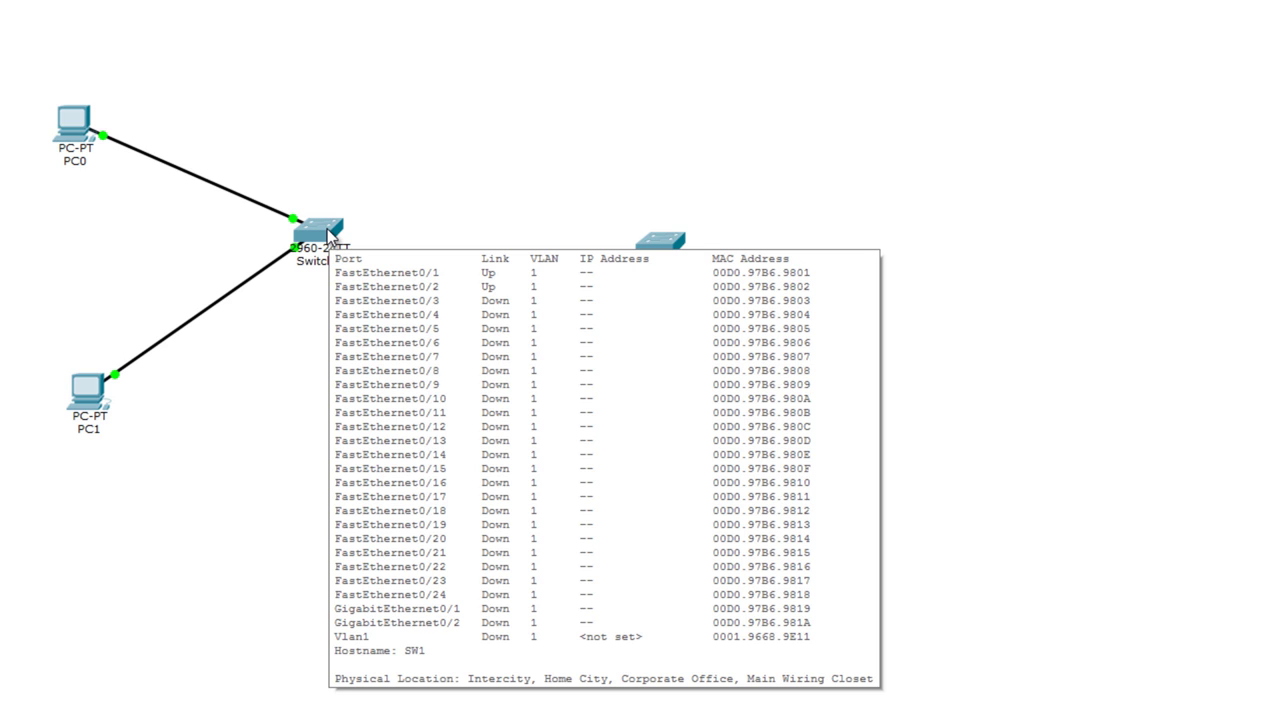
click(328, 233)
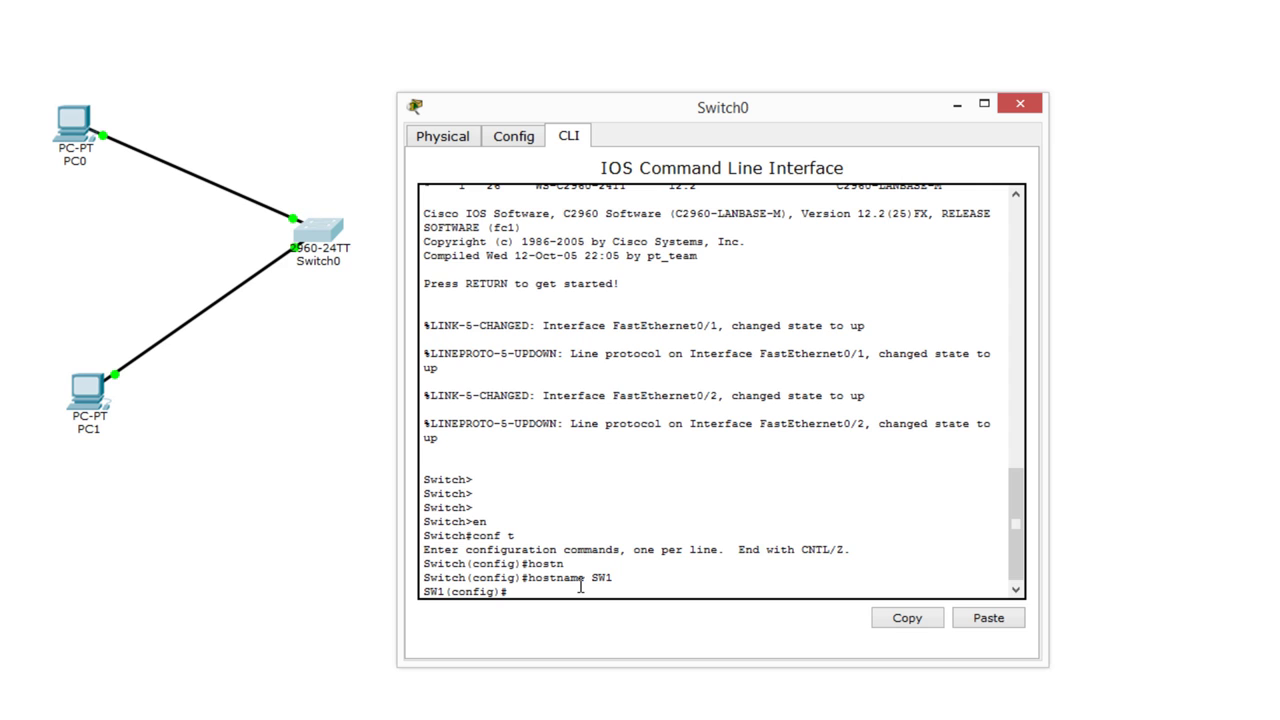
key(ctrl+z)
key(Return)
key(Return)
key(Return)
key(Return)
key(Return)
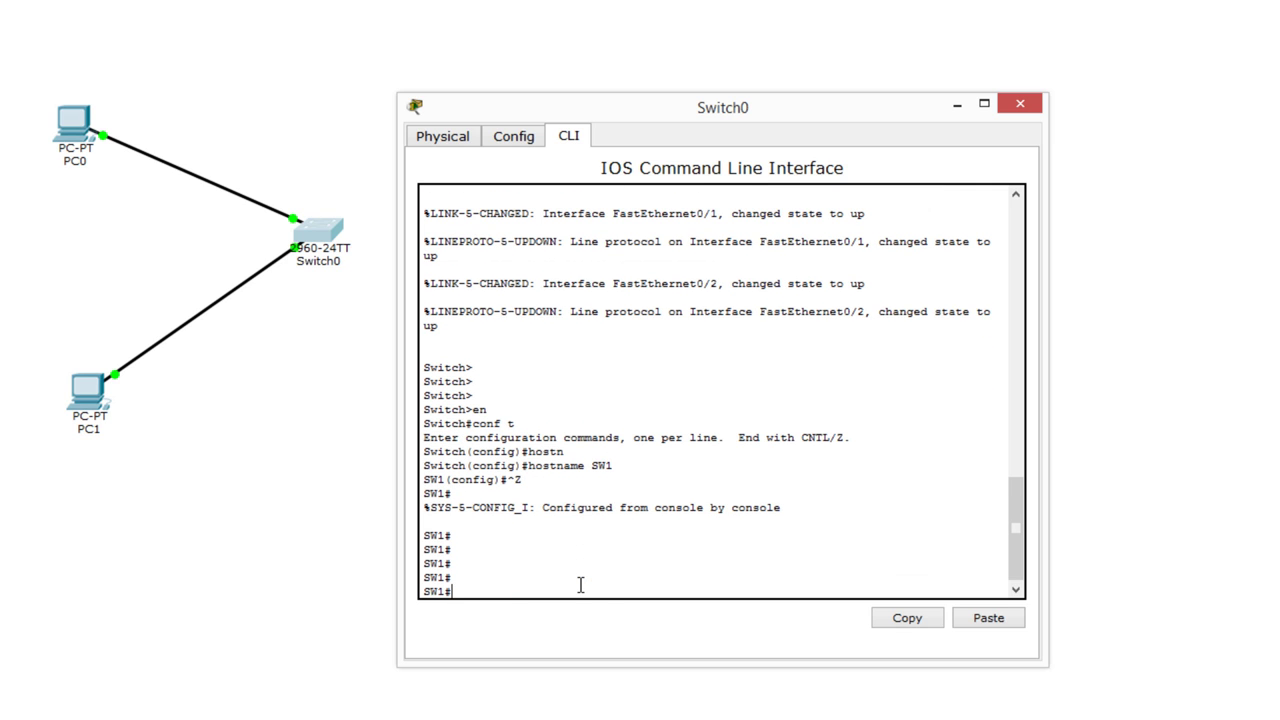
text(show vlan)
key(Return)
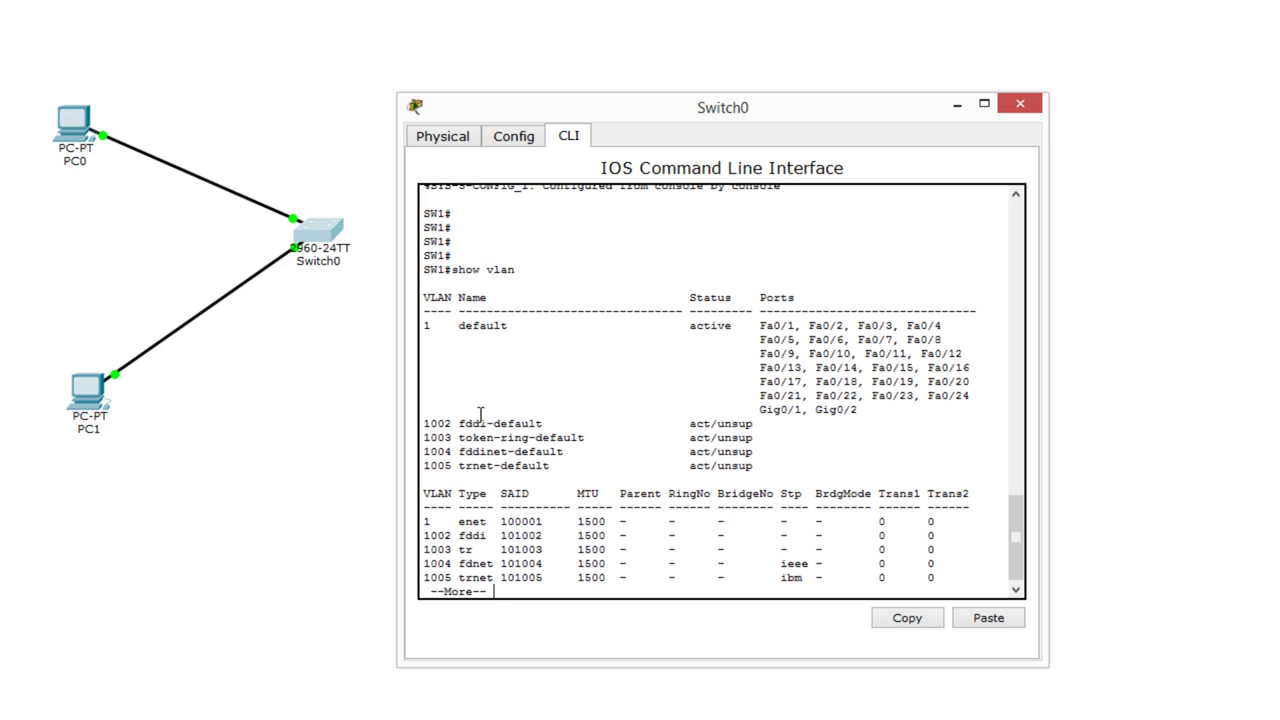
Highlight the ports listed under default VLAN 1 and page through the remaining output.
click(424, 326)
drag(754, 314, 975, 393)
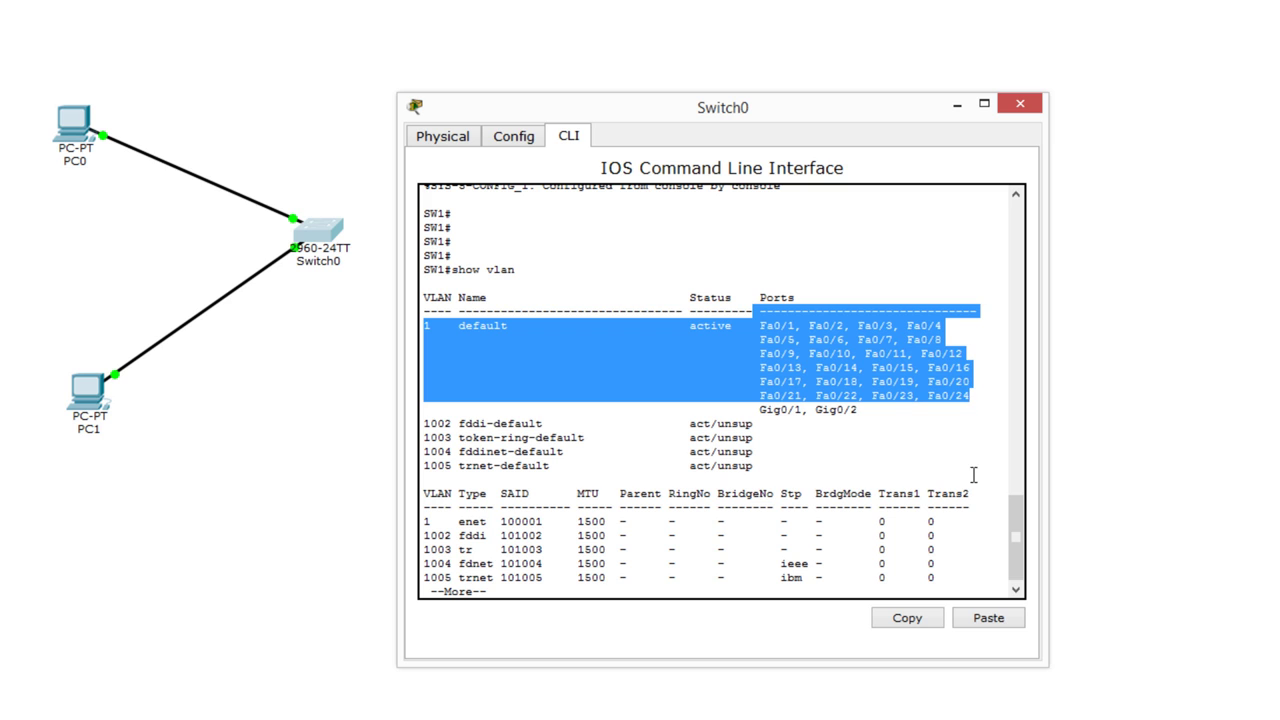
click(817, 575)
key(space)
key(Return)
key(Return)
key(Return)
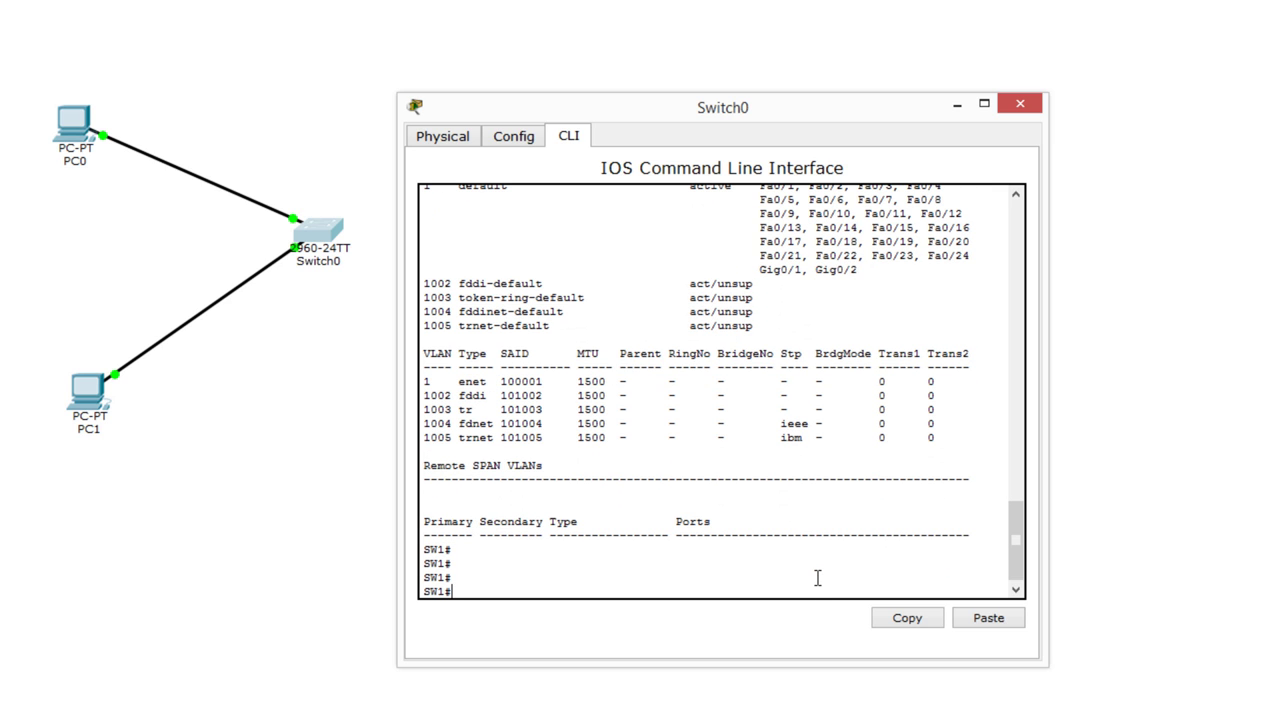
In global configuration, create VLAN 10 and name it Management.
text(conf t)
key(Return)
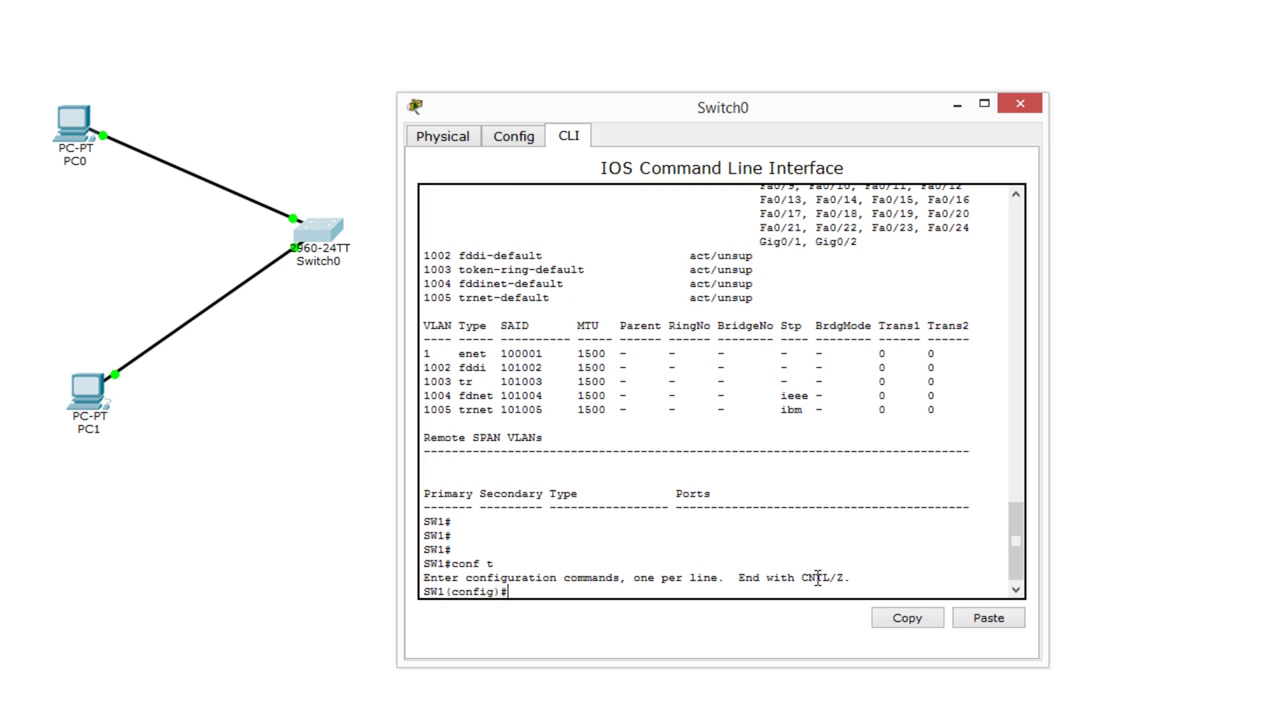
text(vlan 10)
key(Return)
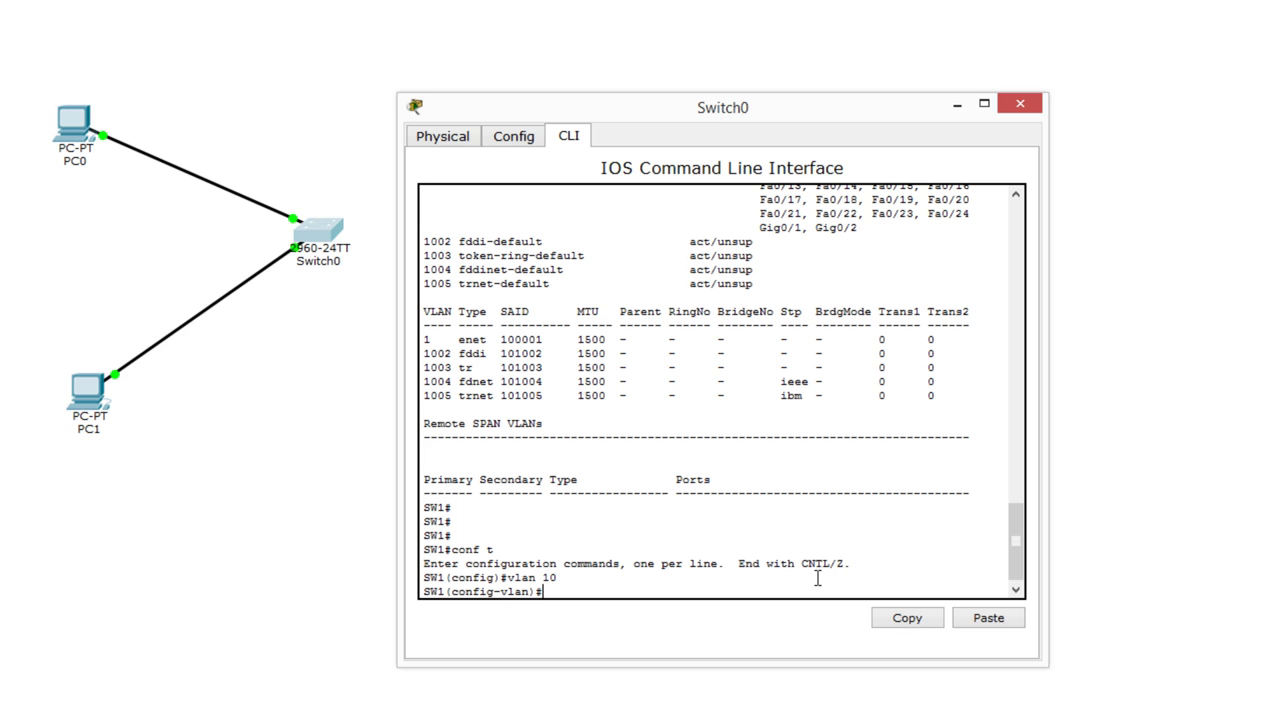
text(?)
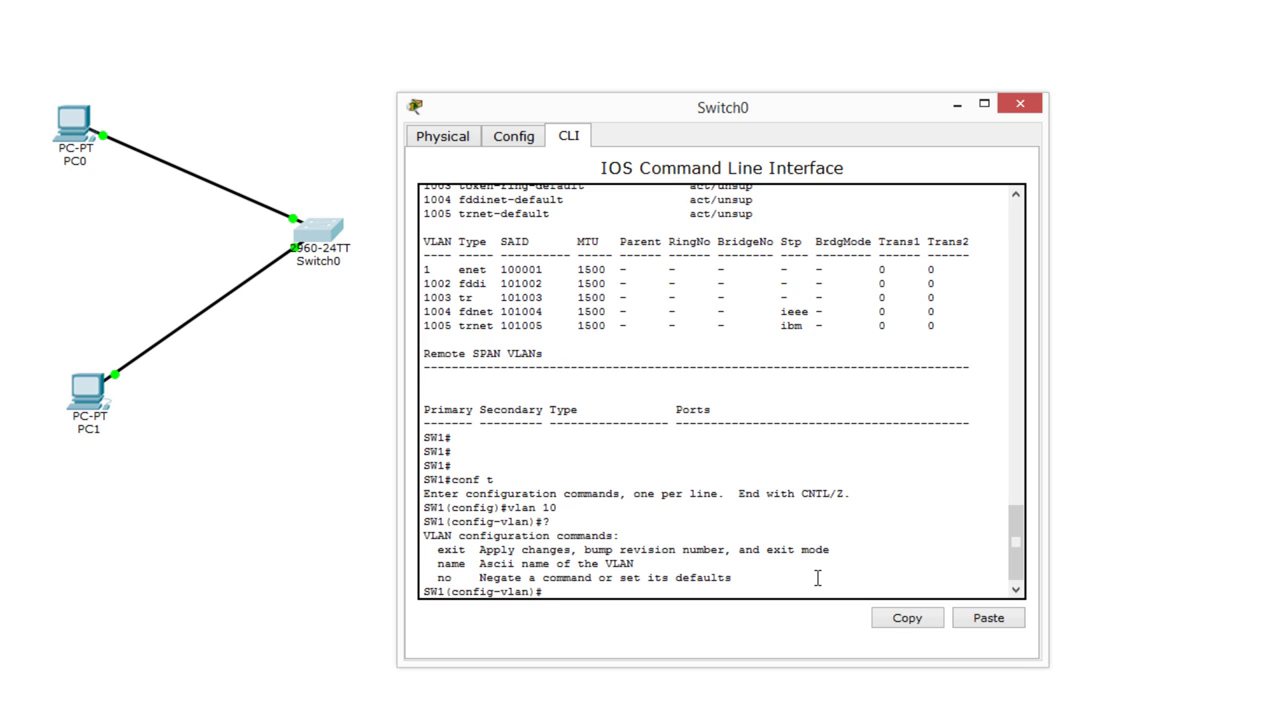
text(name)
key(Tab)
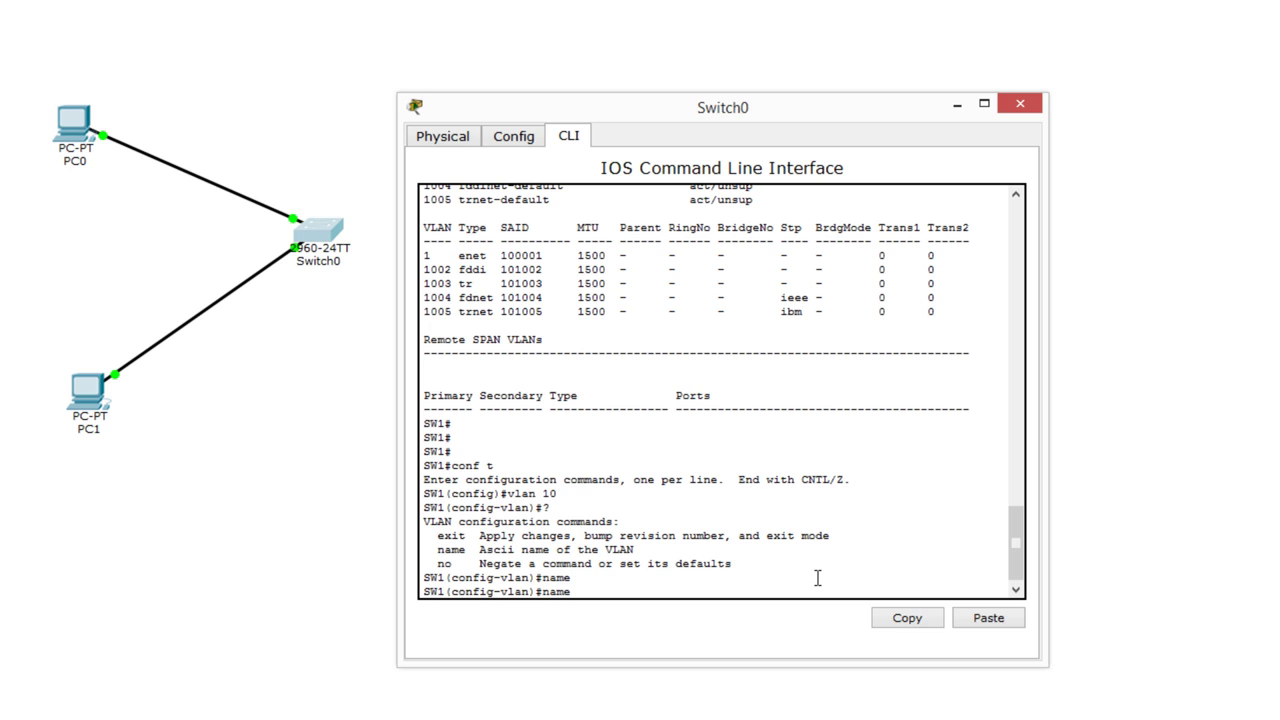
text(Management)
key(Return)
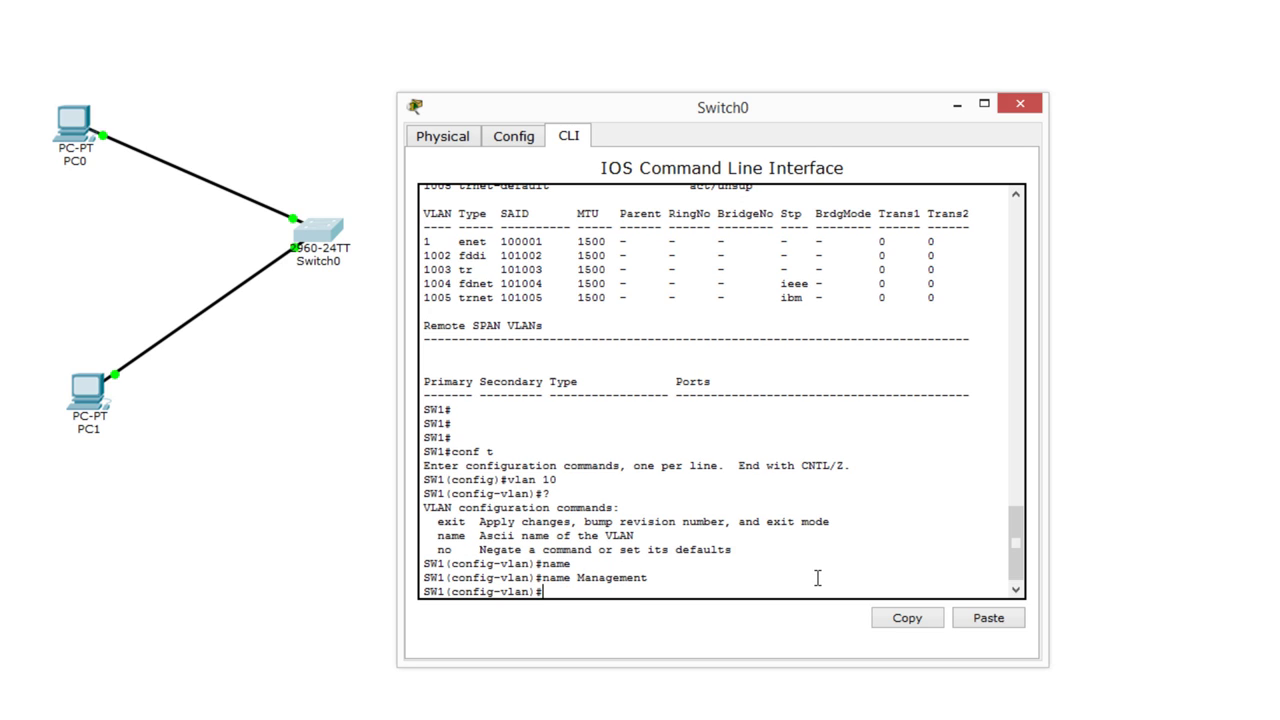
text(exit)
key(Return)
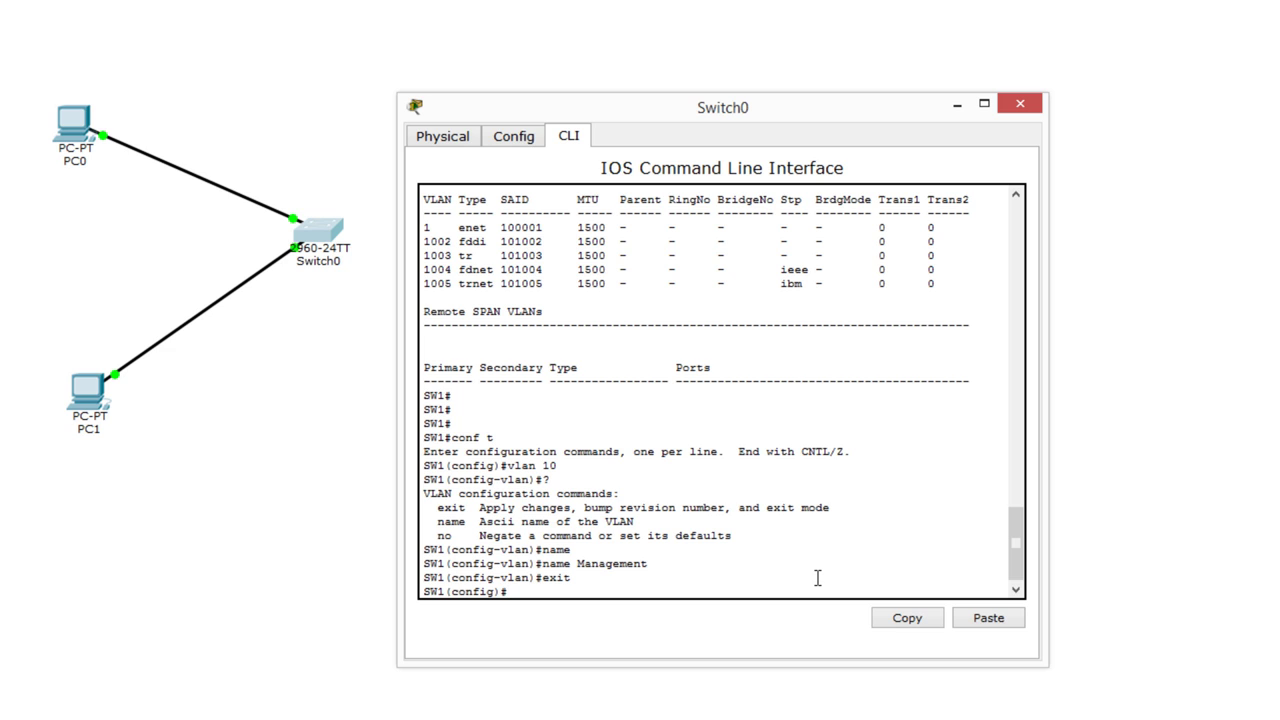
Create VLAN 20 and name it Employees.
text(vlan ?)
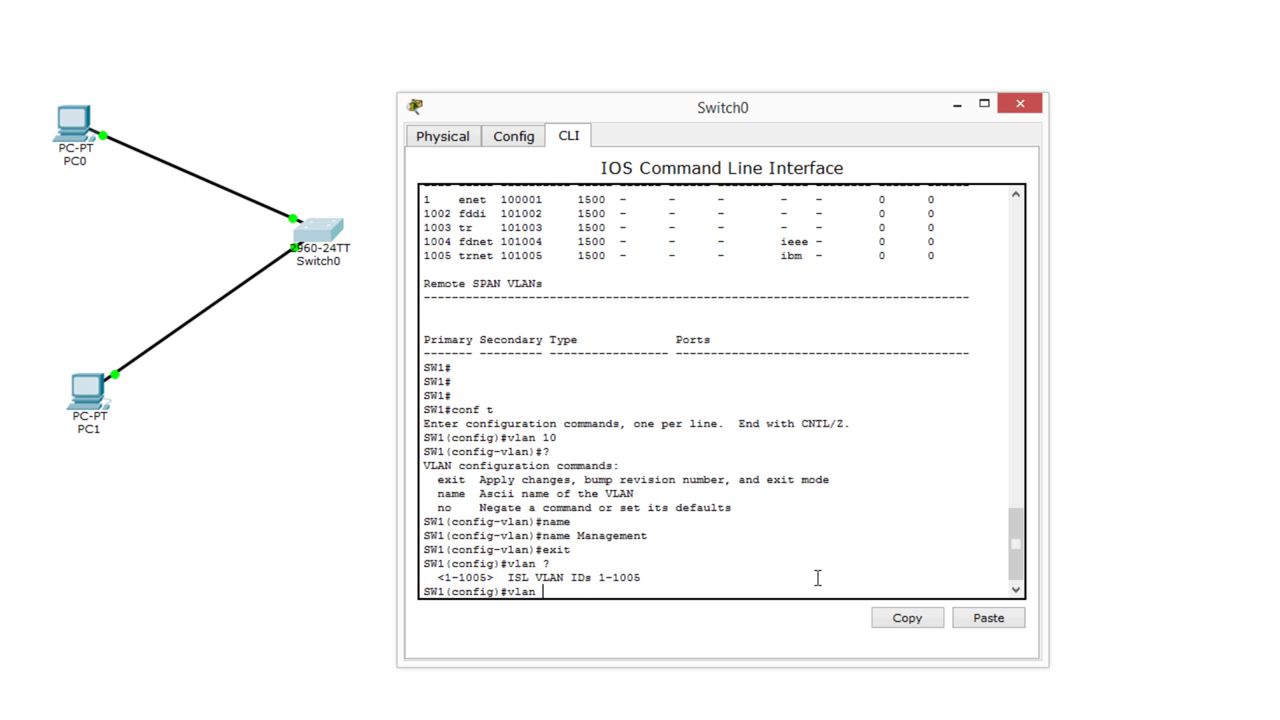
text(20)
key(Return)
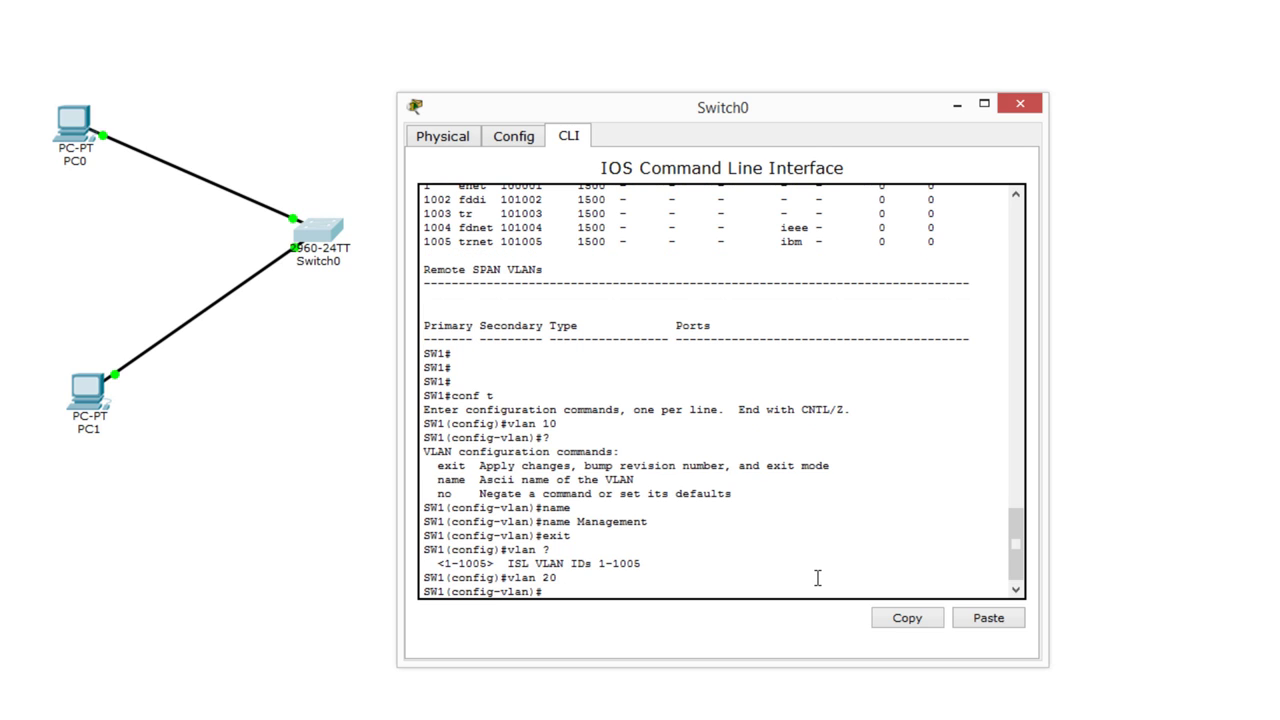
text(name Employees)
key(Return)
text(exit)
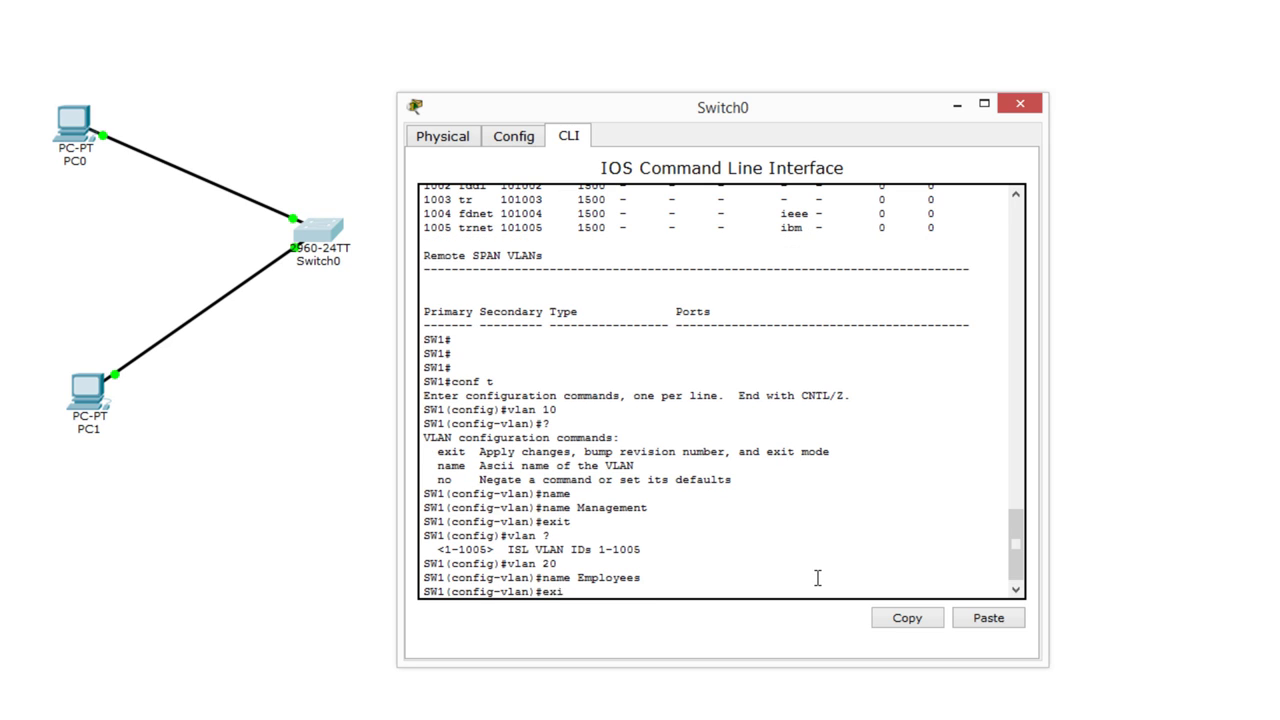
key(Return)
key(Return)
key(Return)
key(Return)
key(Return)
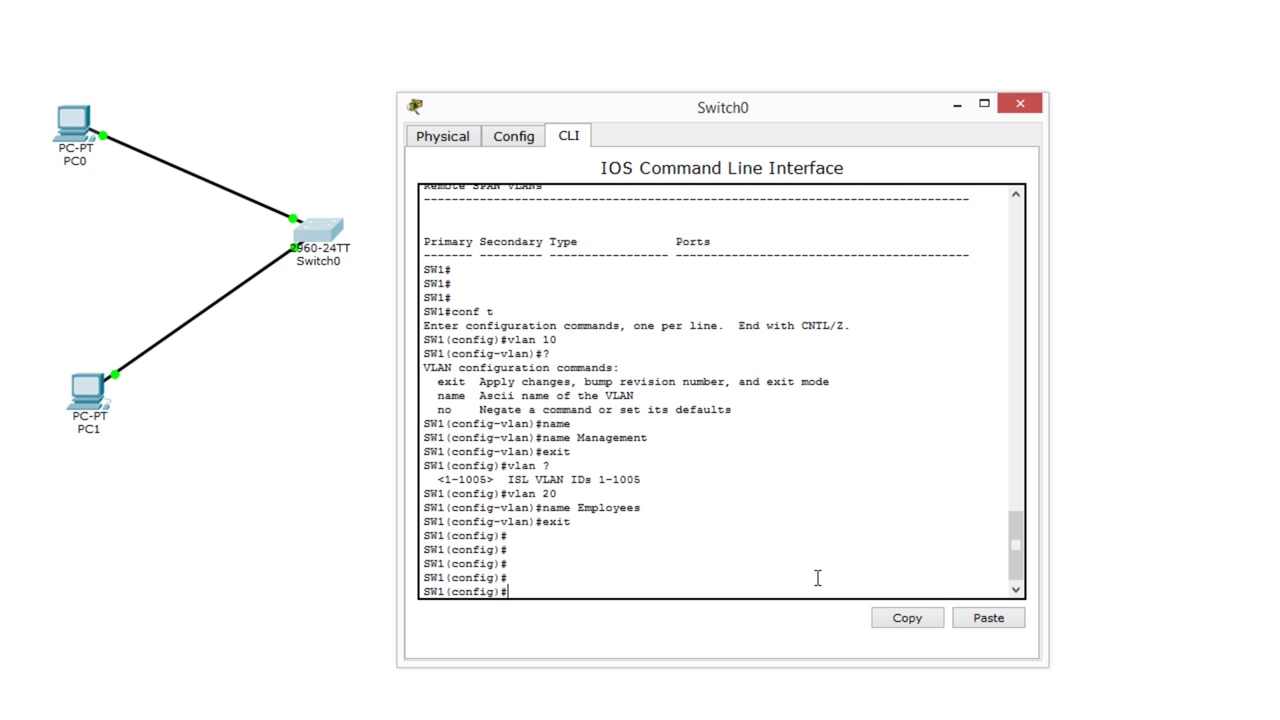
text(int f0/1)
Set interface Fa0/1 to switchport mode access.
key(Return)
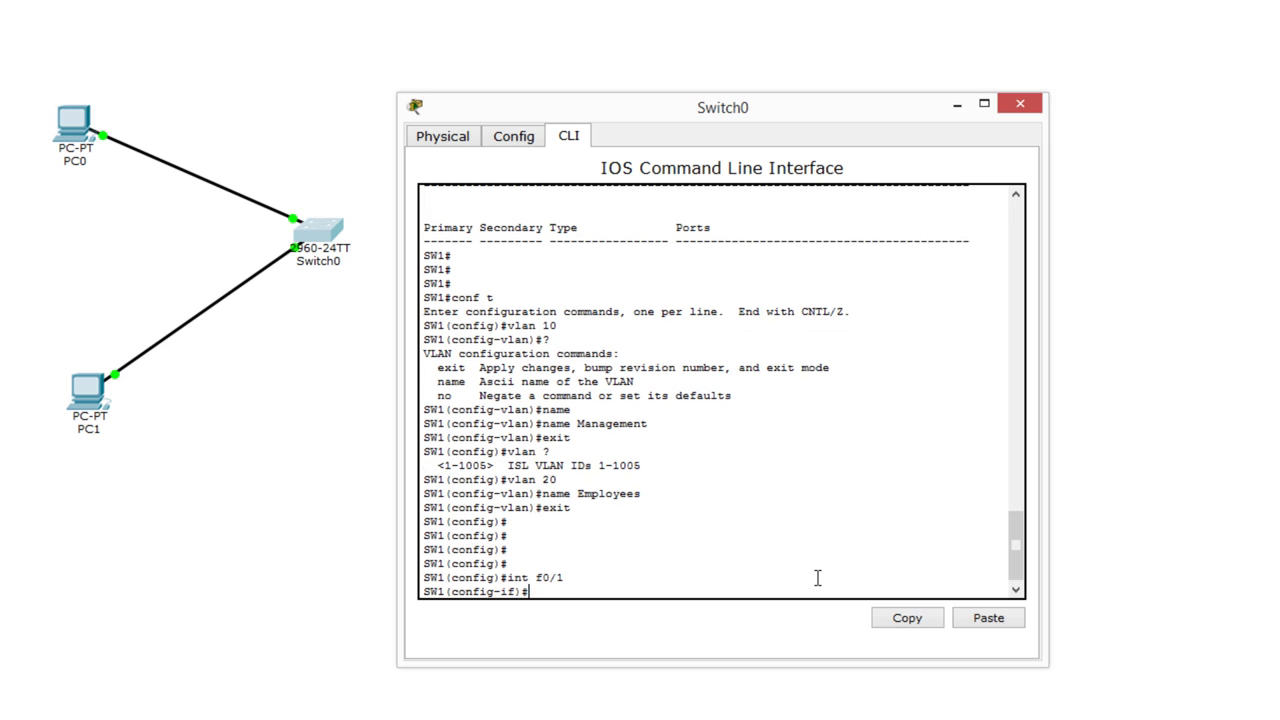
text(sw)
key(Tab)
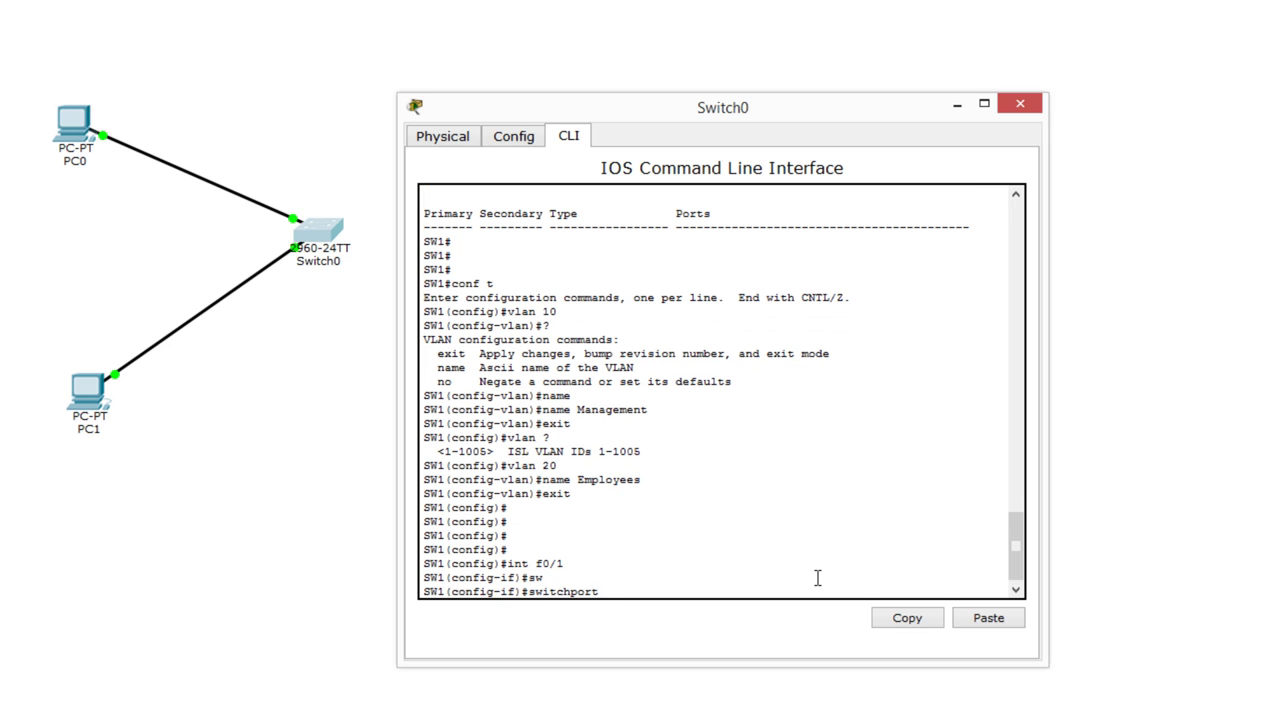
text(mode)
key(Tab)
text(acce)
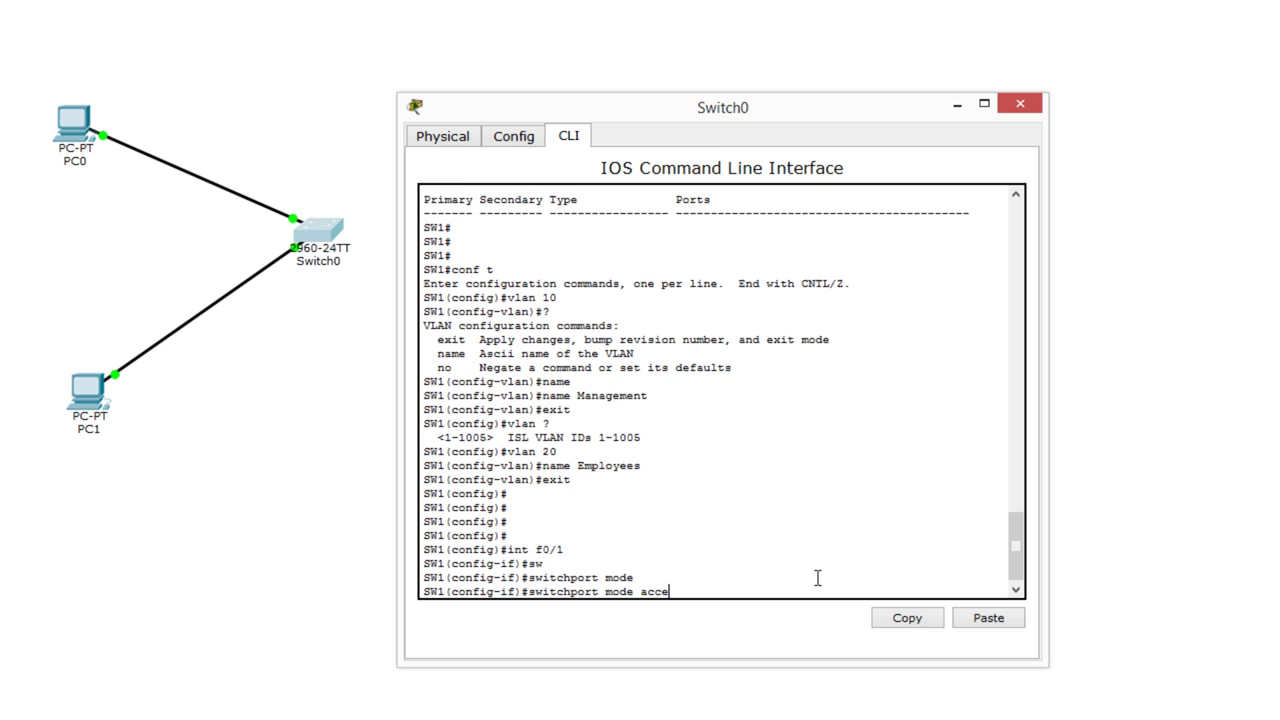
key(Tab)
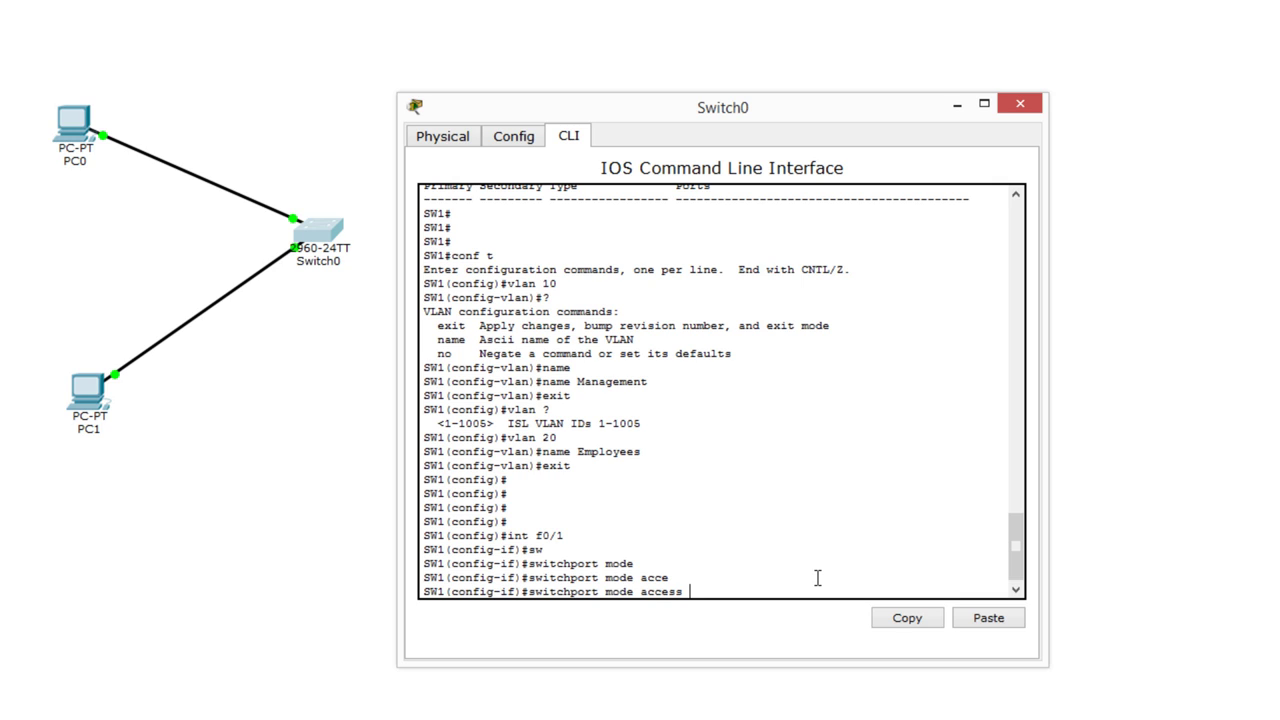
key(Return)
Assign Fa0/1 to access VLAN 10 and leave interface configuration.
text(sw)
key(Tab)
text(acc)
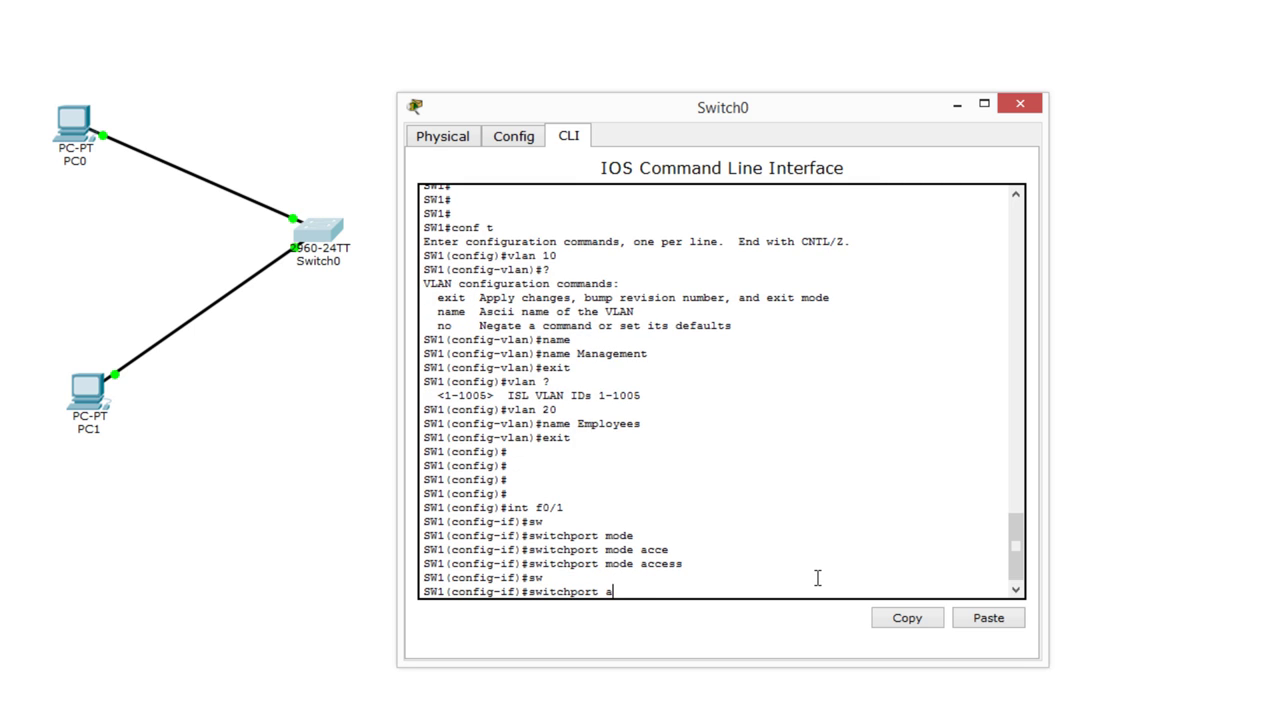
key(Tab)
text(?)
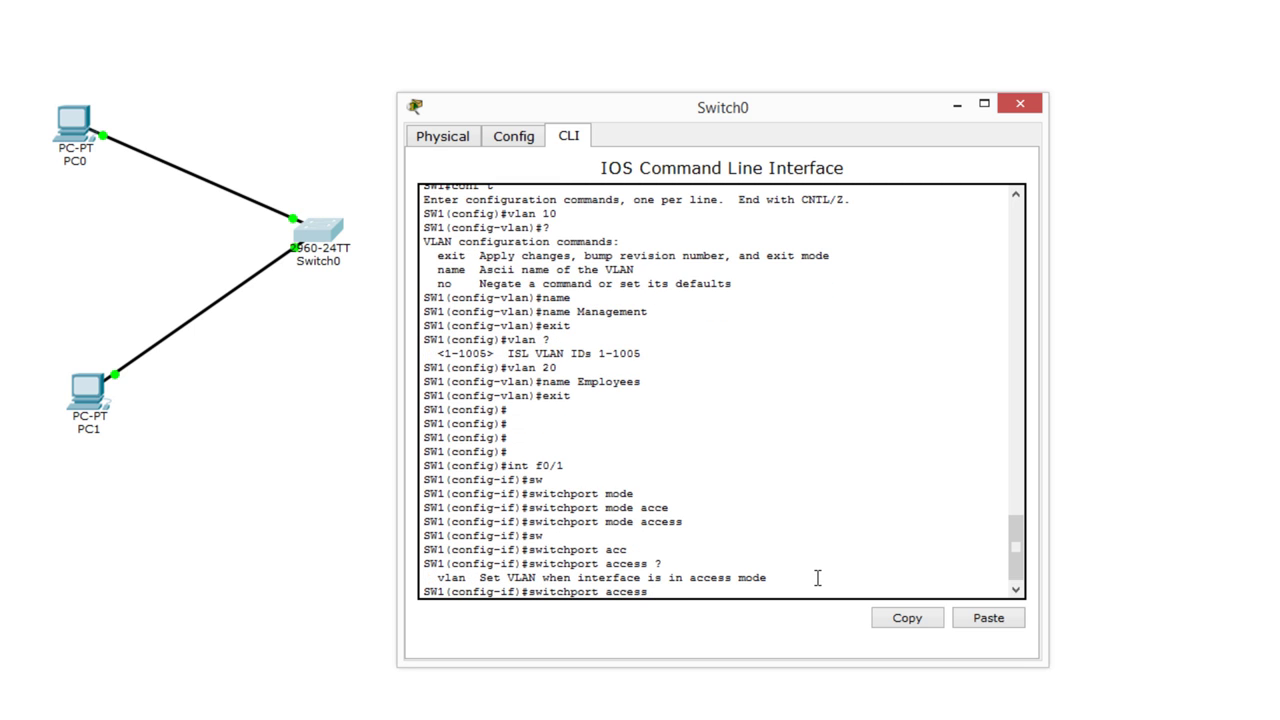
text(vlan)
key(Tab)
text(10)
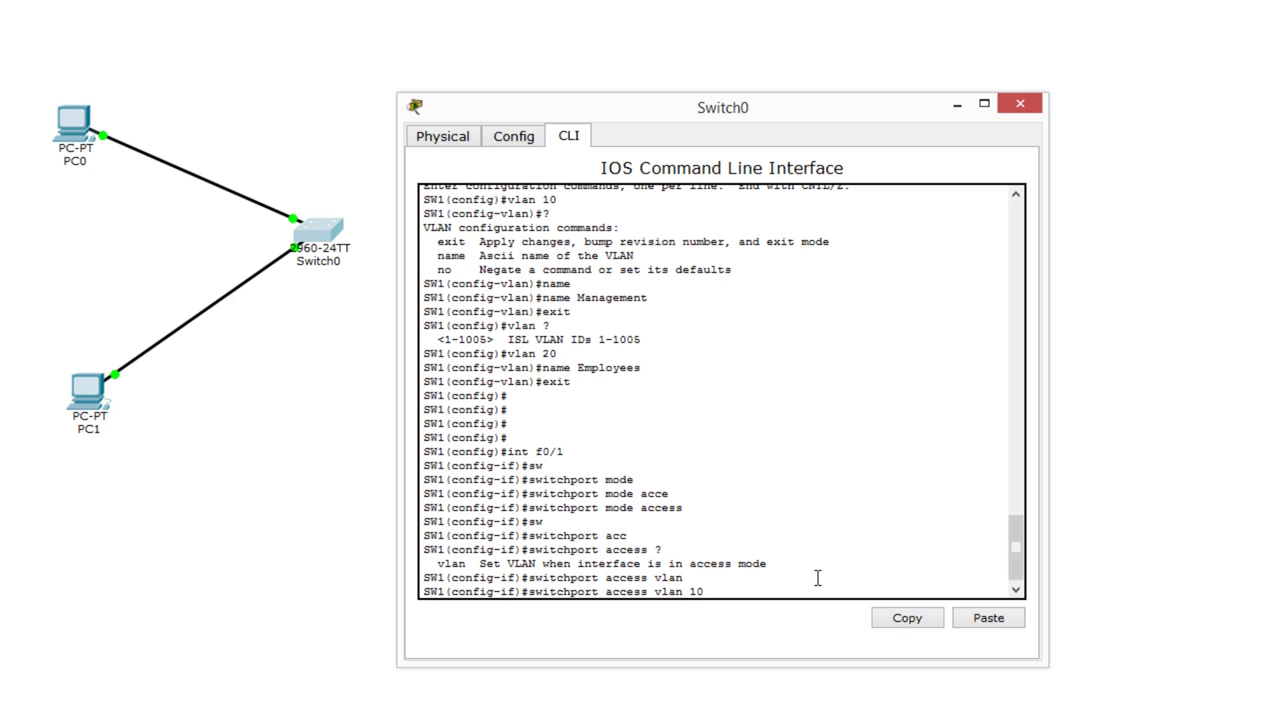
key(Return)
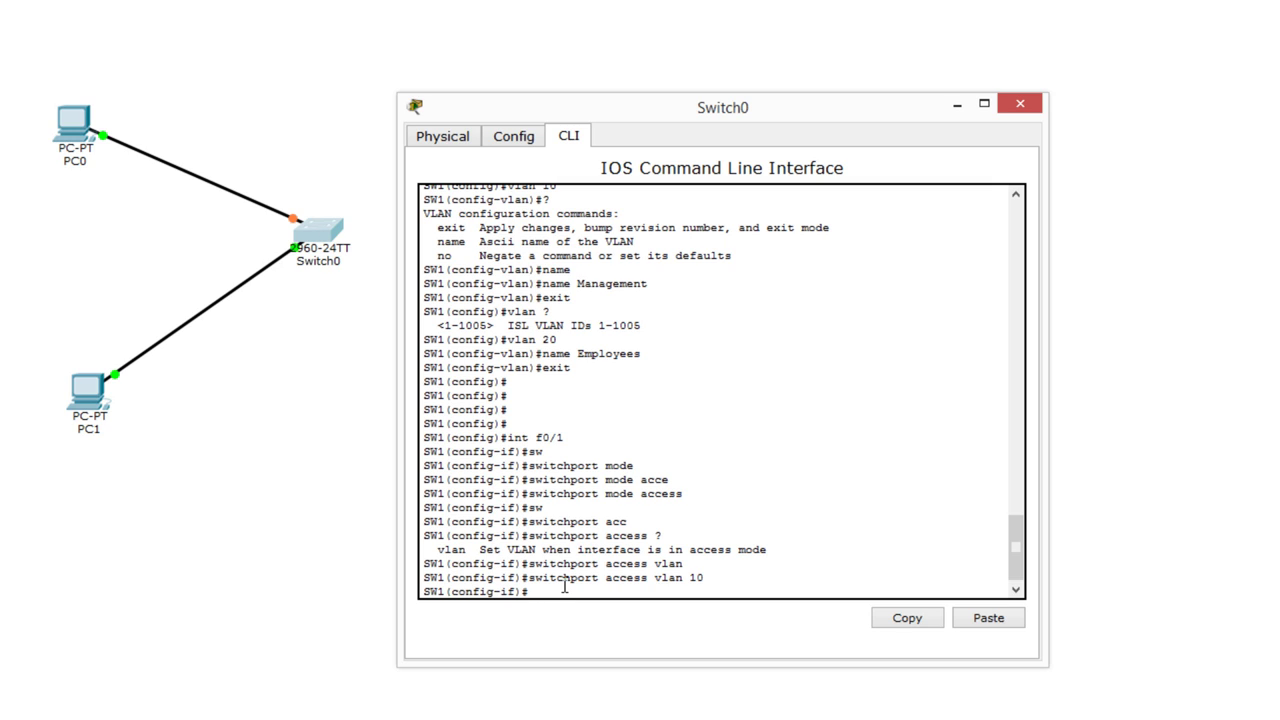
text(exit)
key(Return)
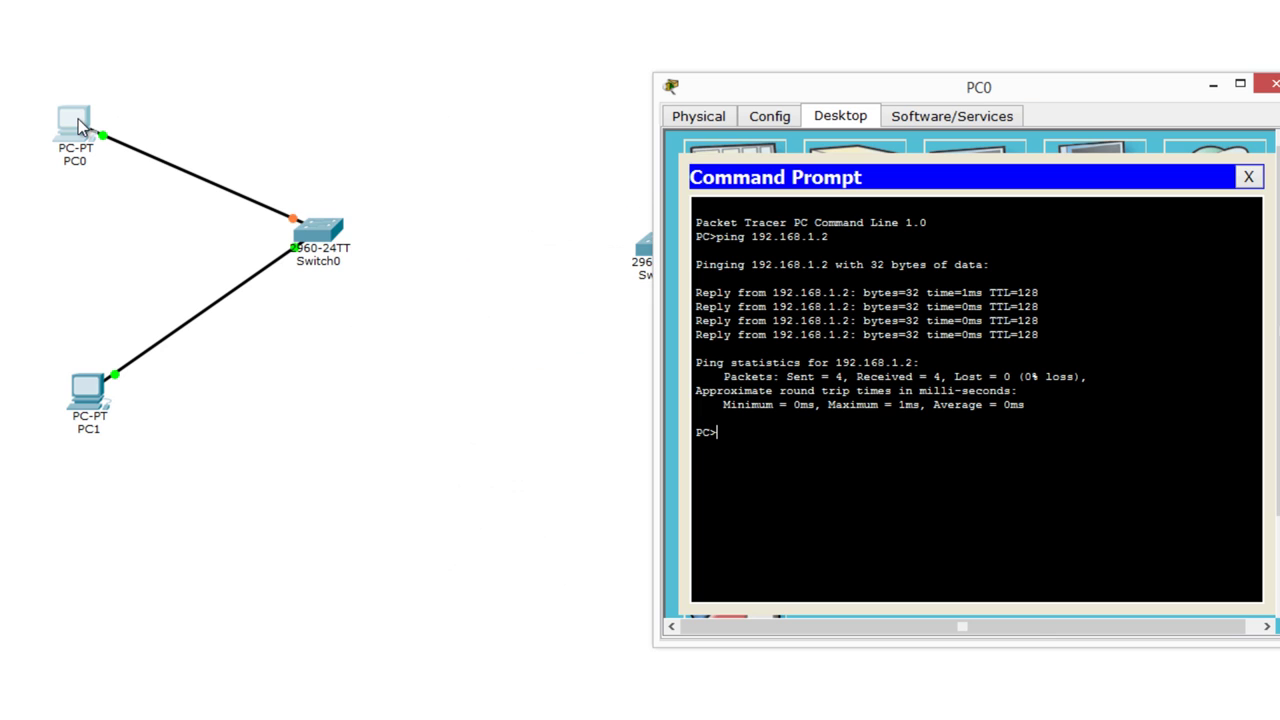
Rerun 'ping 192.168.1.2' from PC0 twice; both attempts time out with 100% loss.
key(Up)
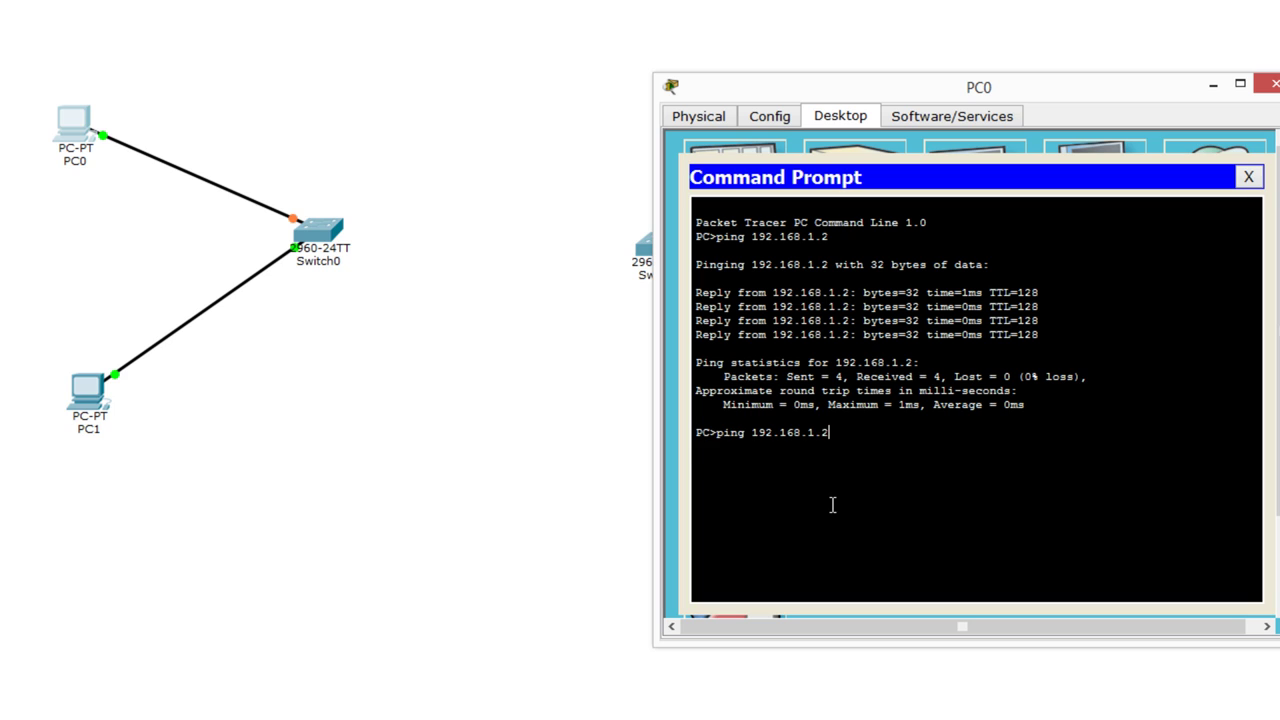
key(Return)
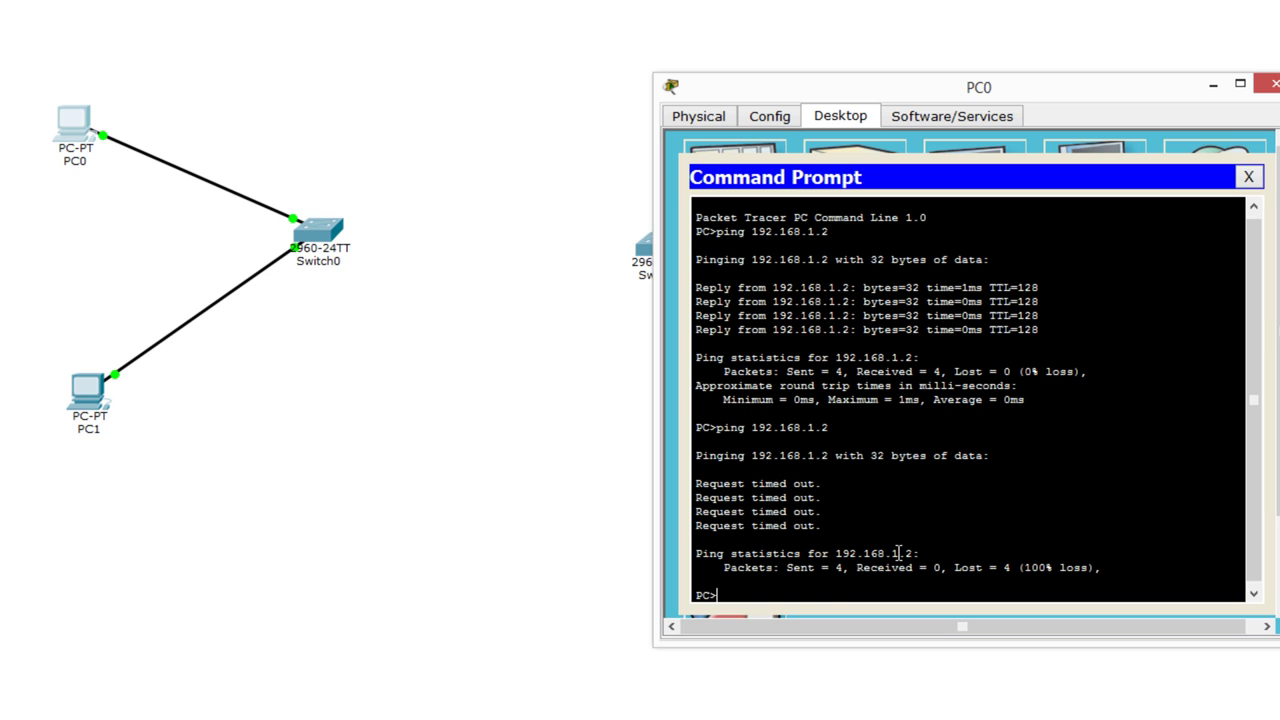
key(Up)
key(Return)
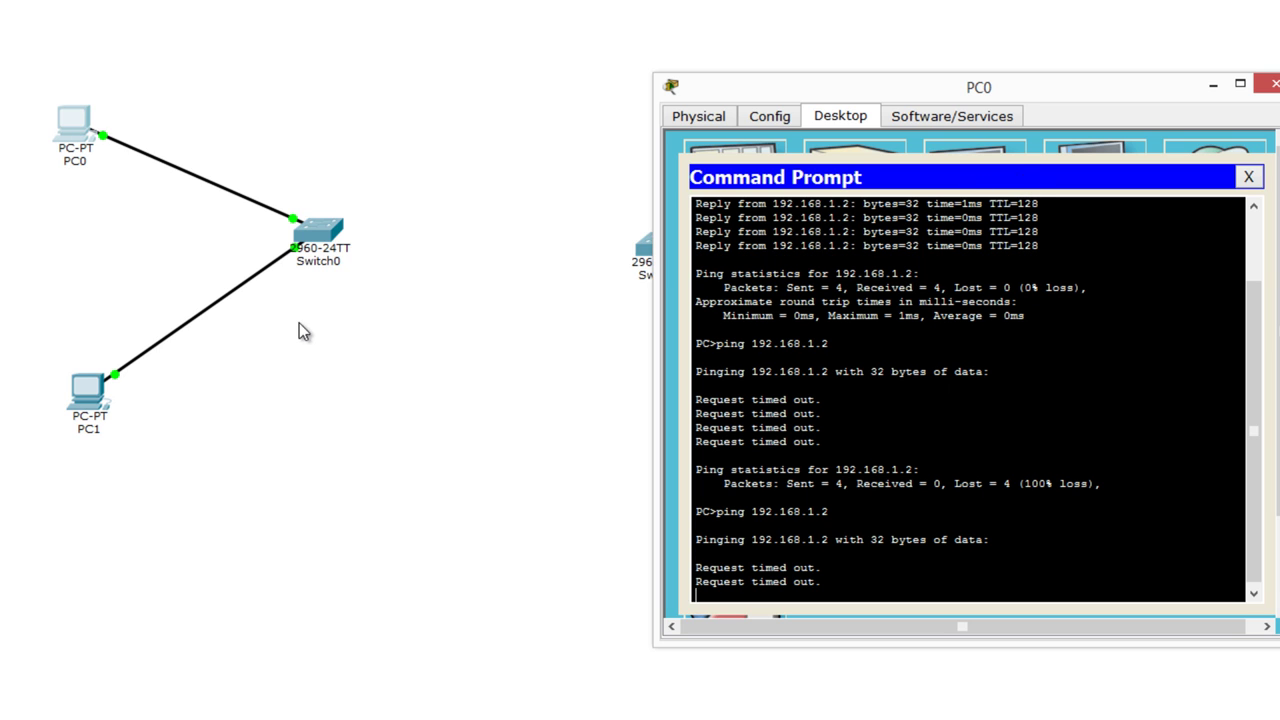
Enter interface Fa0/2 on SW1 and set it to switchport mode access.
click(320, 232)
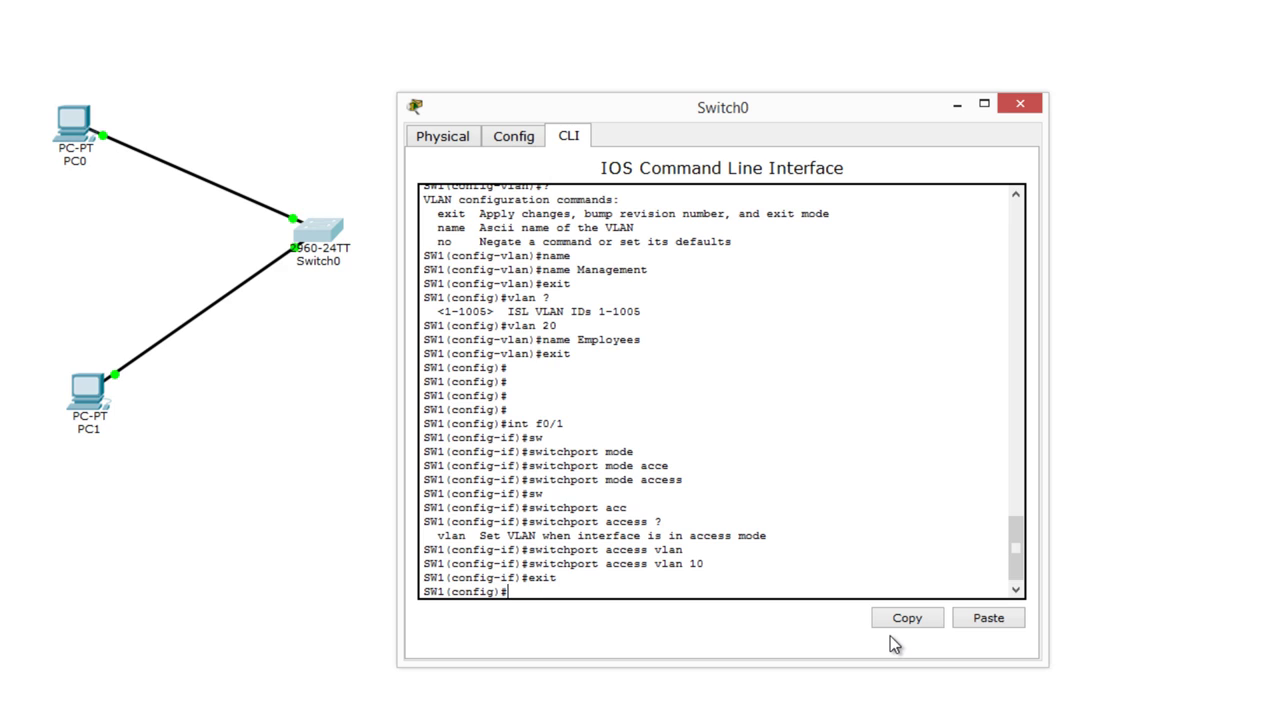
text(int f0/2)
key(Return)
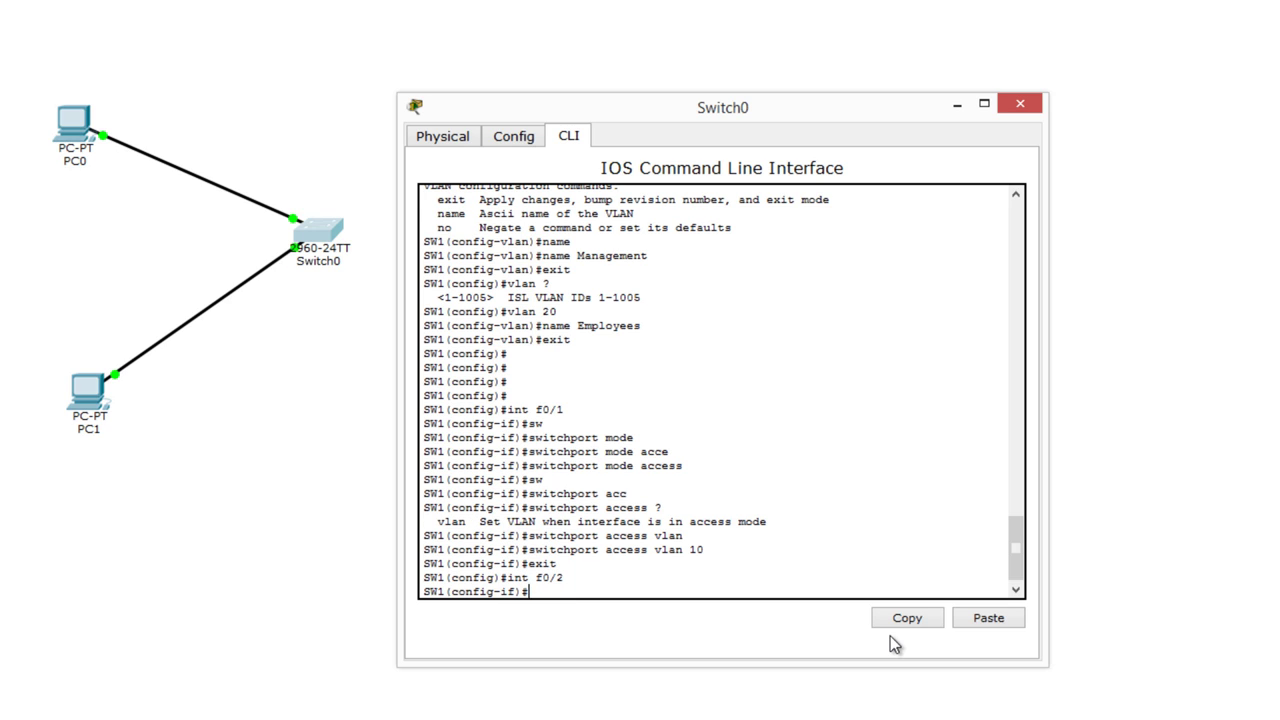
text(sw)
key(Tab)
text(mod)
key(Tab)
text(acc)
key(Tab)
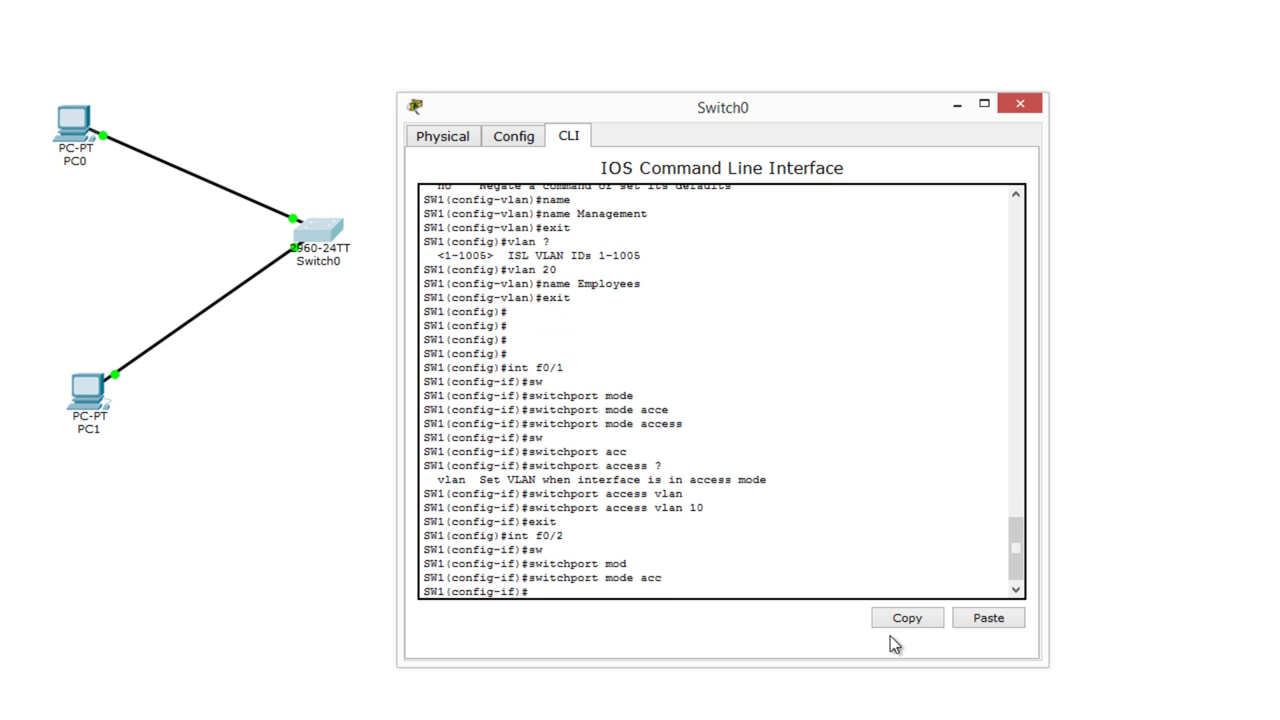
Assign Fa0/2 to access VLAN 20.
text(sw)
key(Tab)
text(acc)
key(Tab)
text(vla)
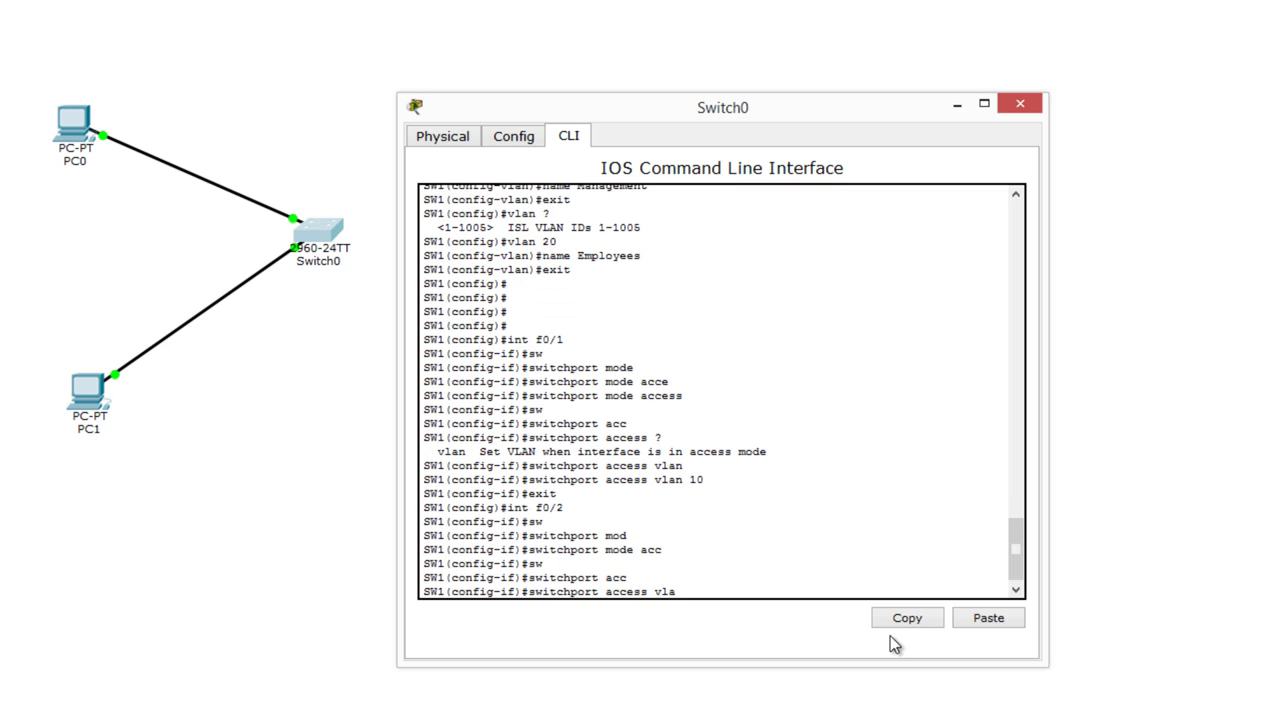
text(n 20)
key(Return)
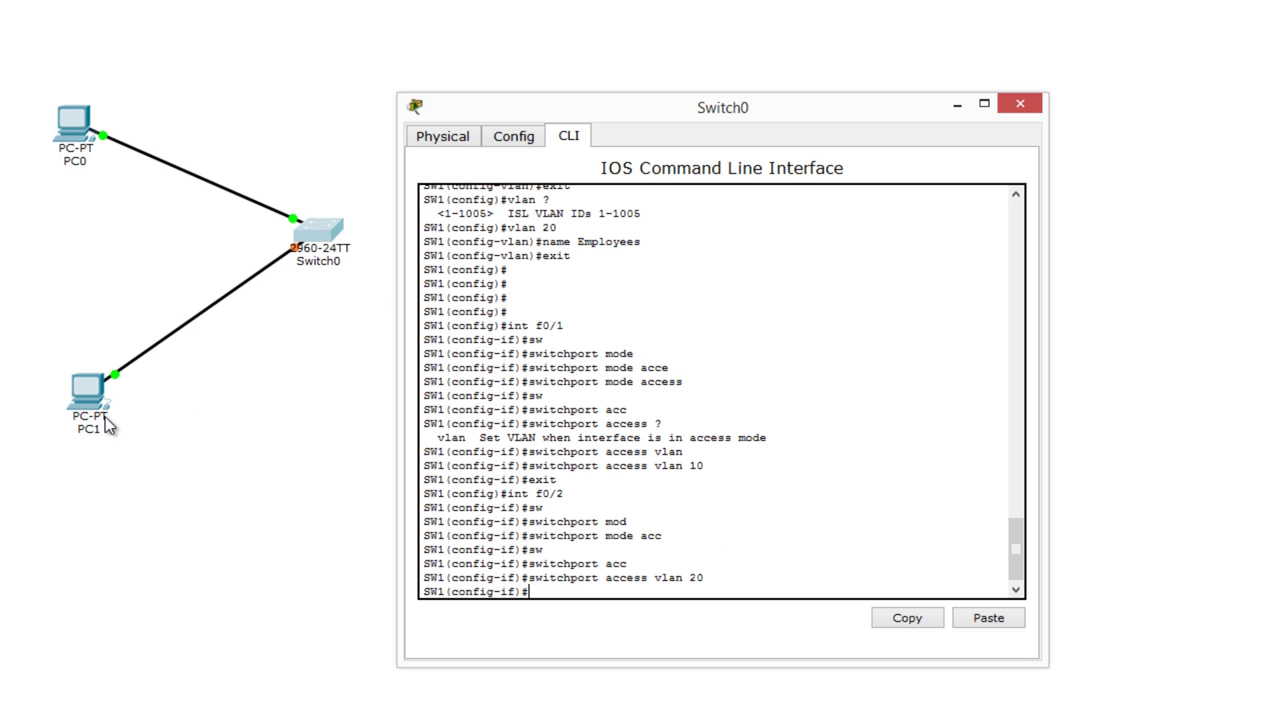
Rerun 'ping 192.168.1.2' from PC0, see it still fail, then stop it with Ctrl+C.
click(72, 143)
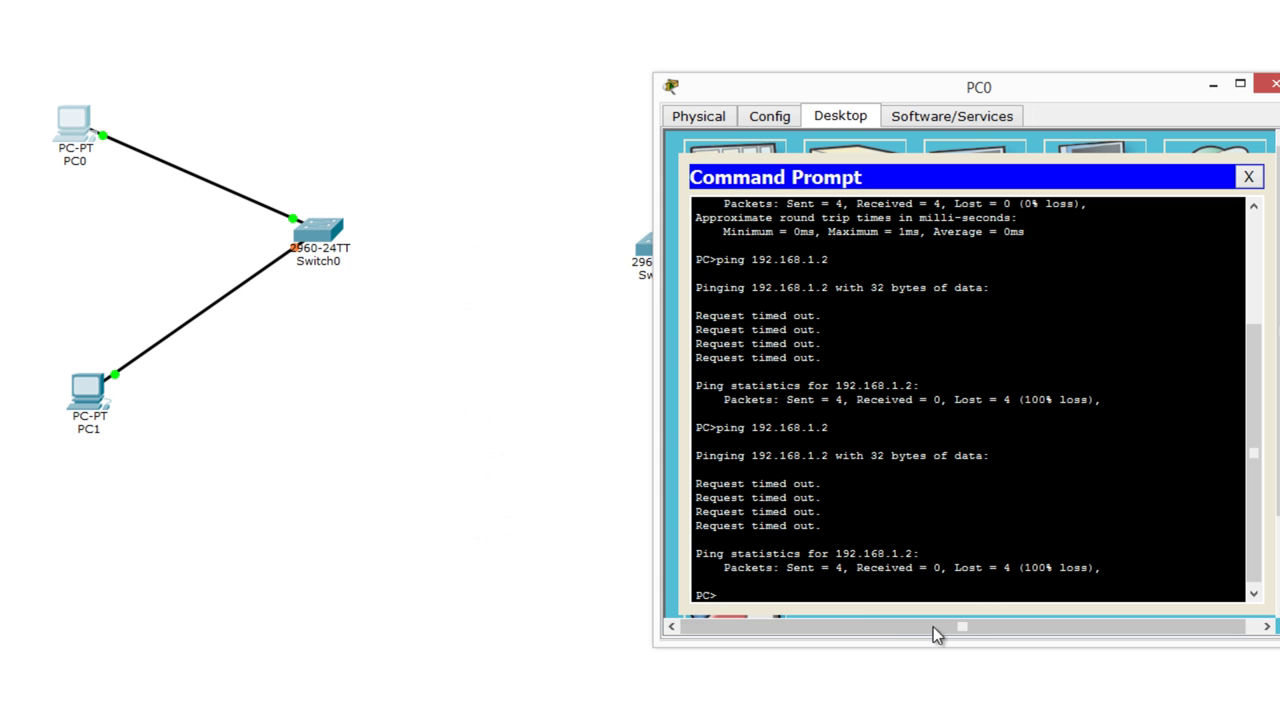
key(Up)
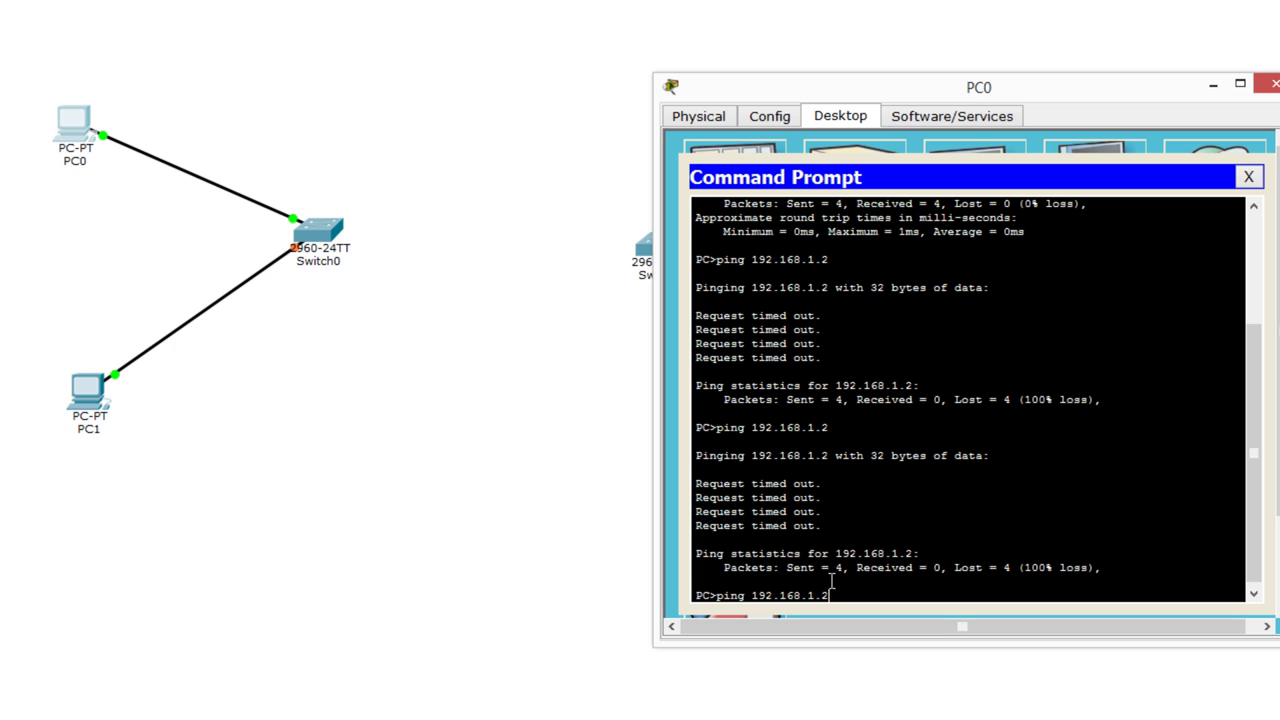
key(Return)
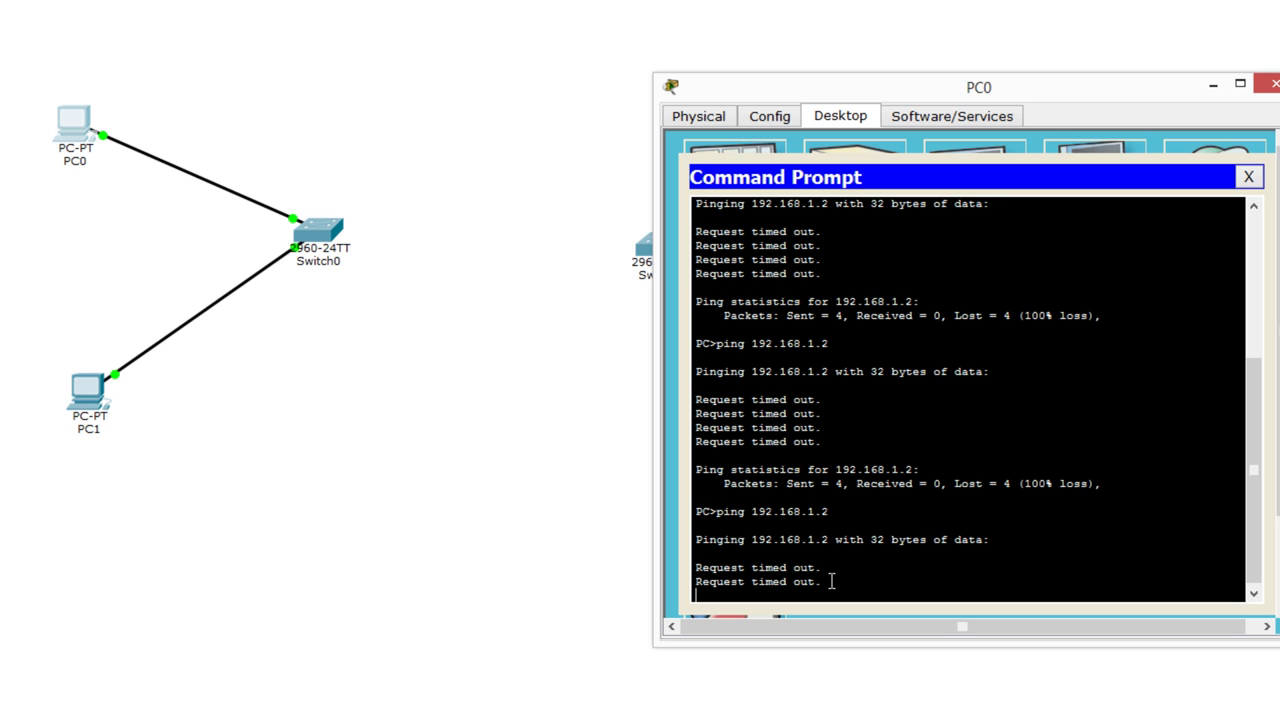
key(ctrl+c)
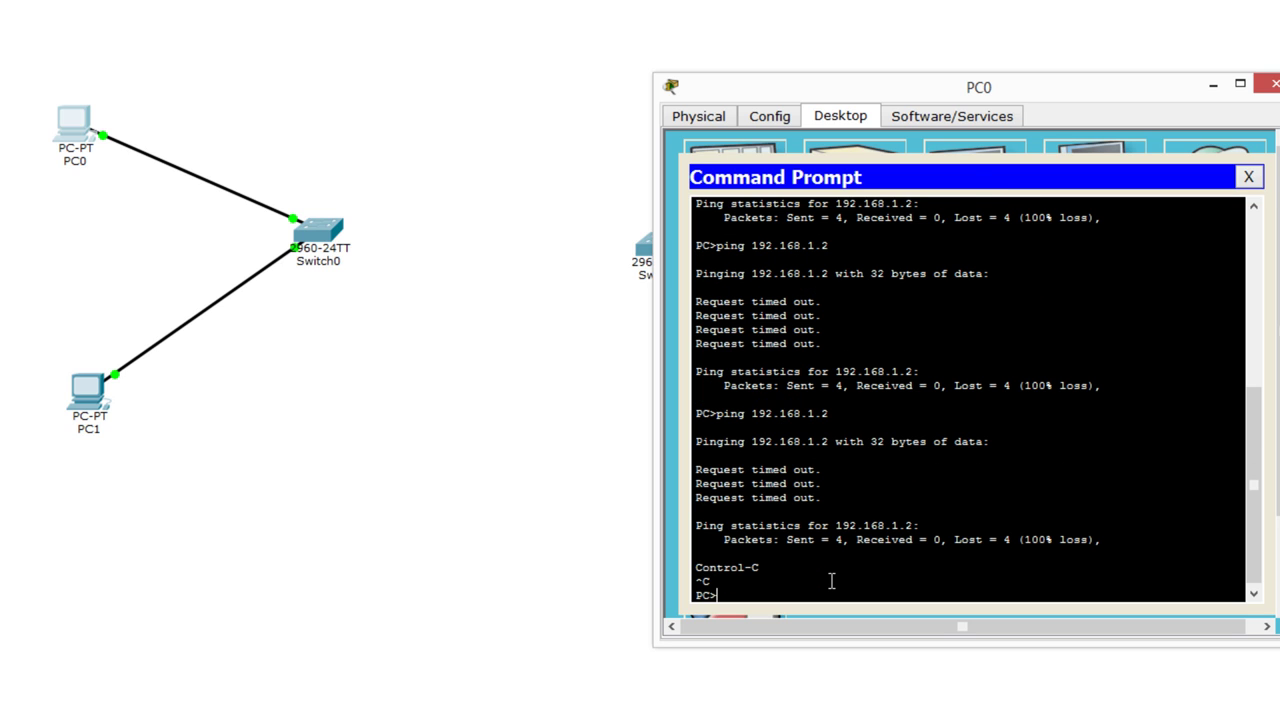
Remove PC1's cable to Switch0, move PC1 right of Switch1, and cable it to Switch1.
click(242, 457)
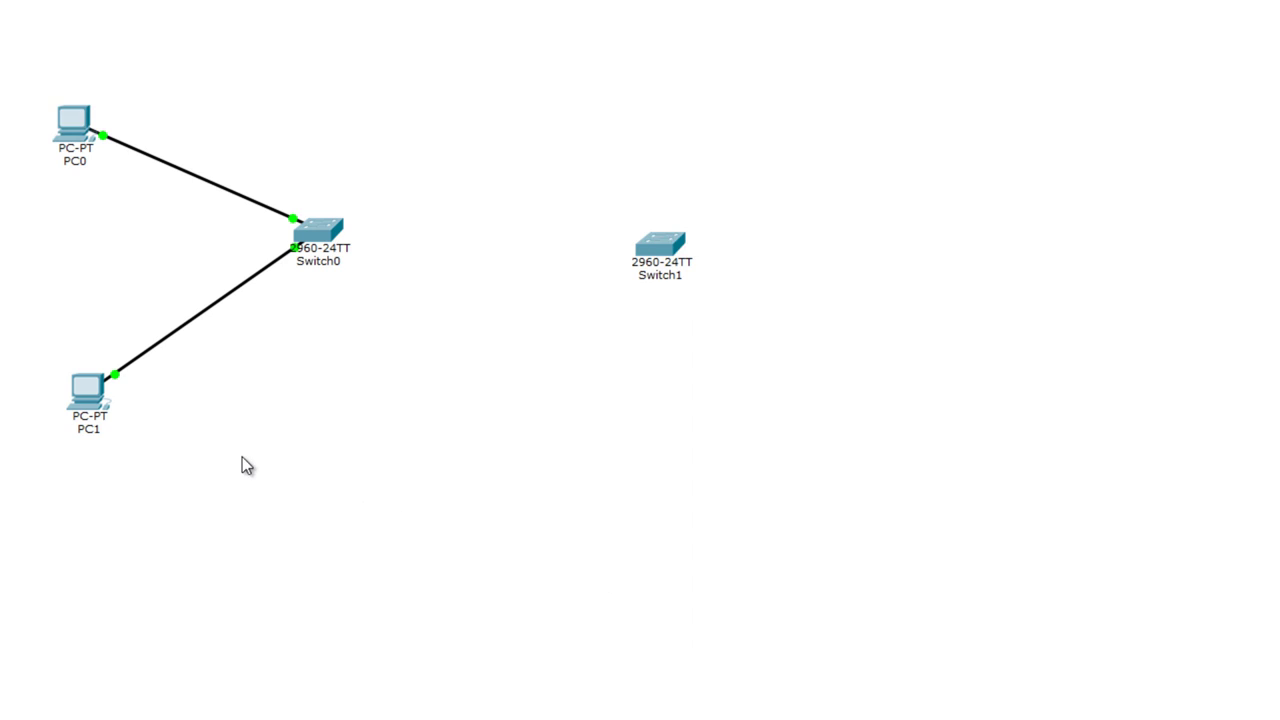
click(230, 294)
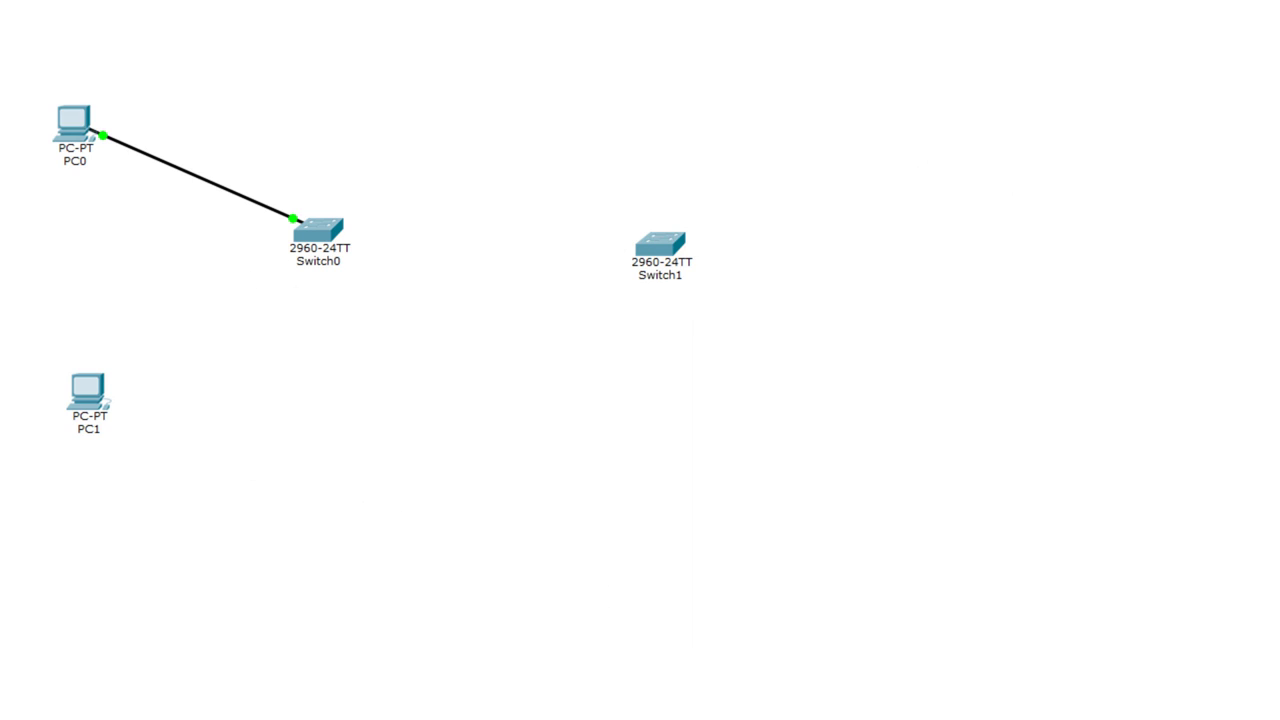
drag(92, 412, 1017, 178)
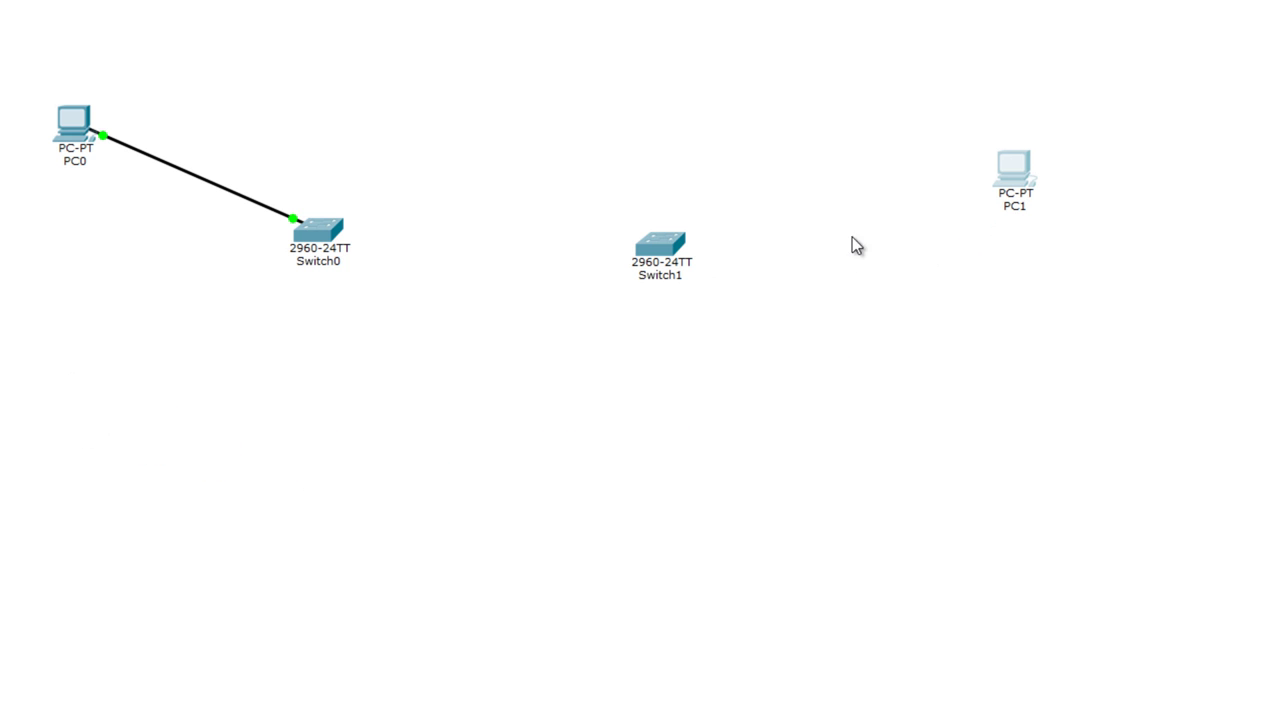
click(663, 250)
click(1012, 172)
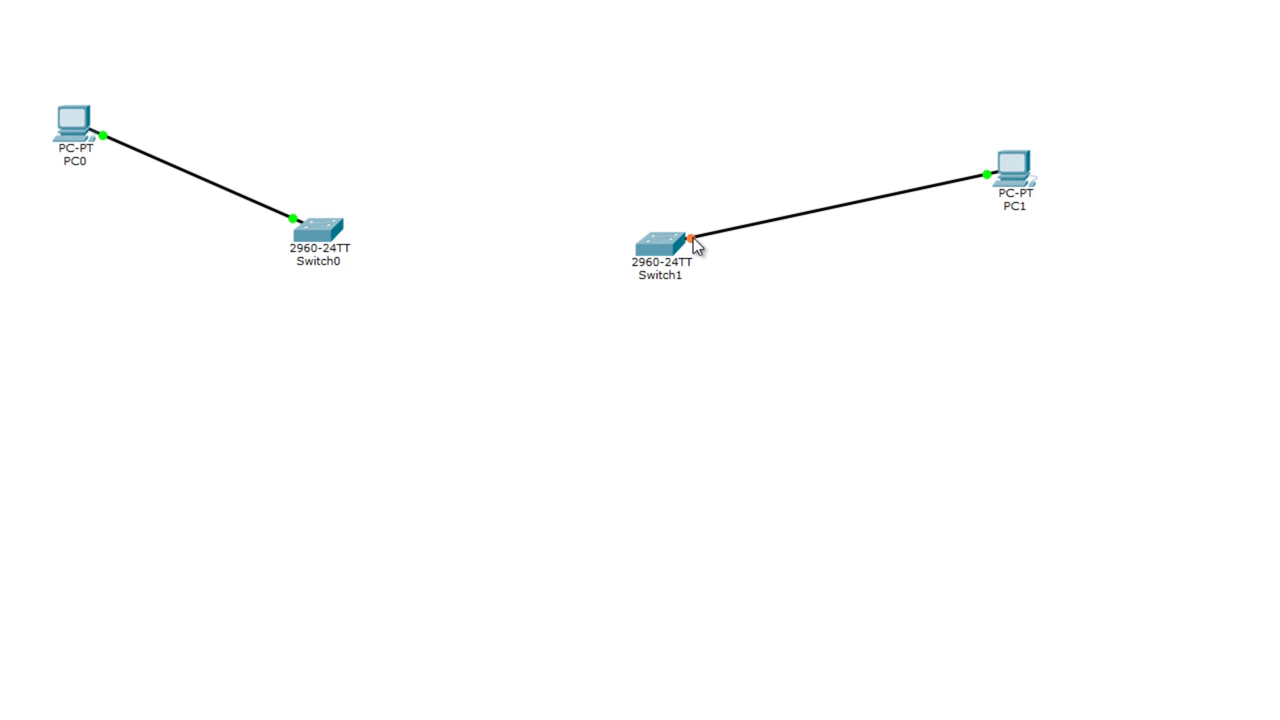
Join Switch0 and Switch1 with a crossover cable and bring up Switch1's device window.
mouse_move(697, 248)
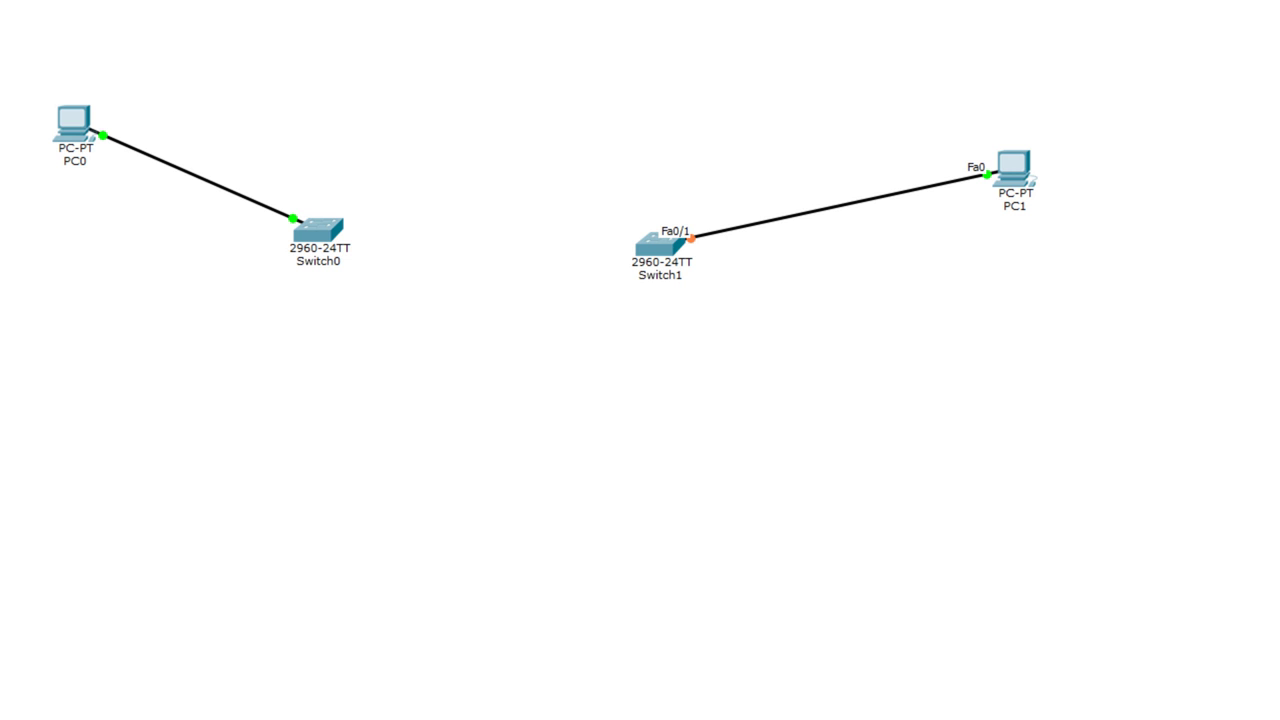
click(327, 235)
click(646, 244)
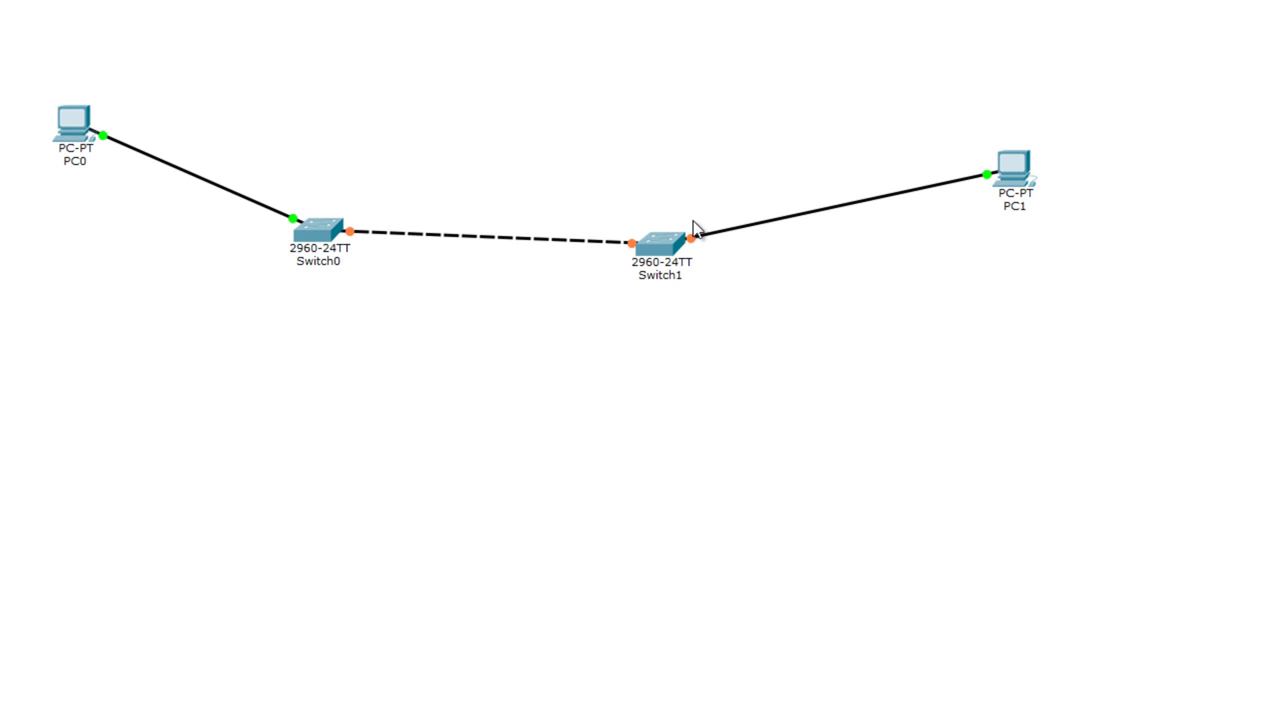
click(658, 246)
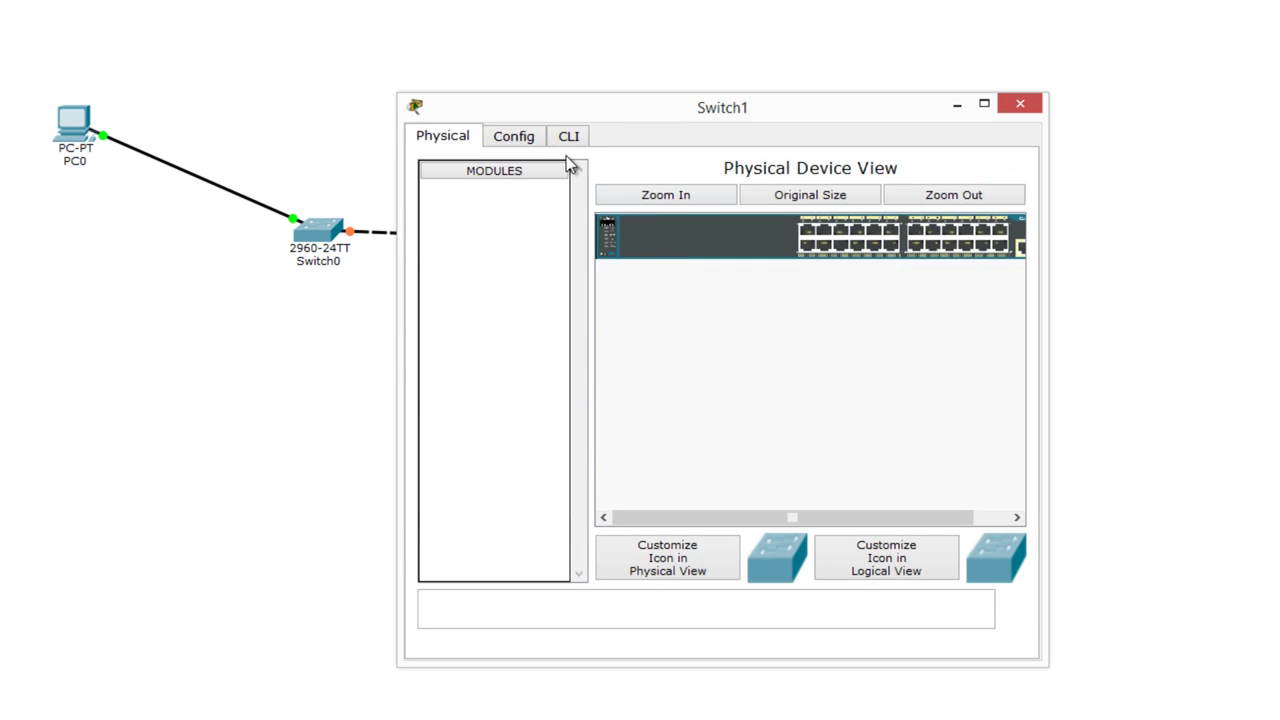
In Switch1's CLI, create VLAN 10 and name it Management.
click(569, 141)
key(Return)
key(Return)
key(Return)
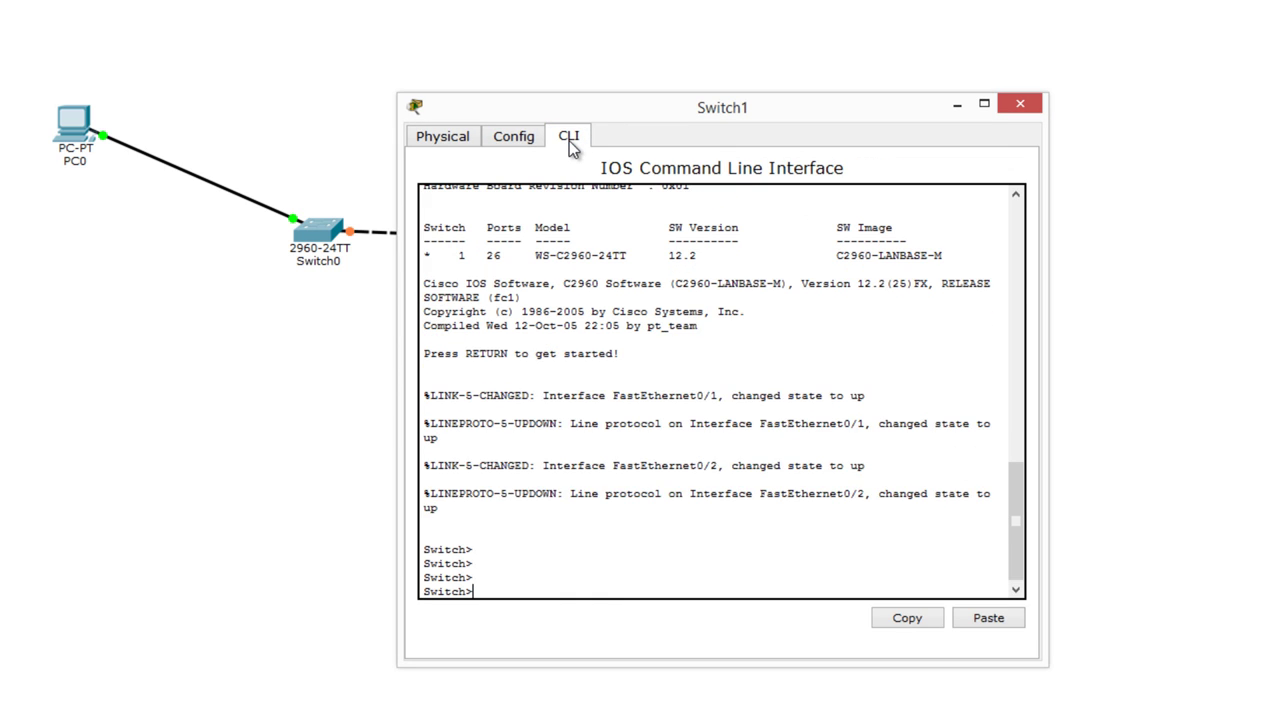
text(en)
key(Return)
text(conf t)
key(Return)
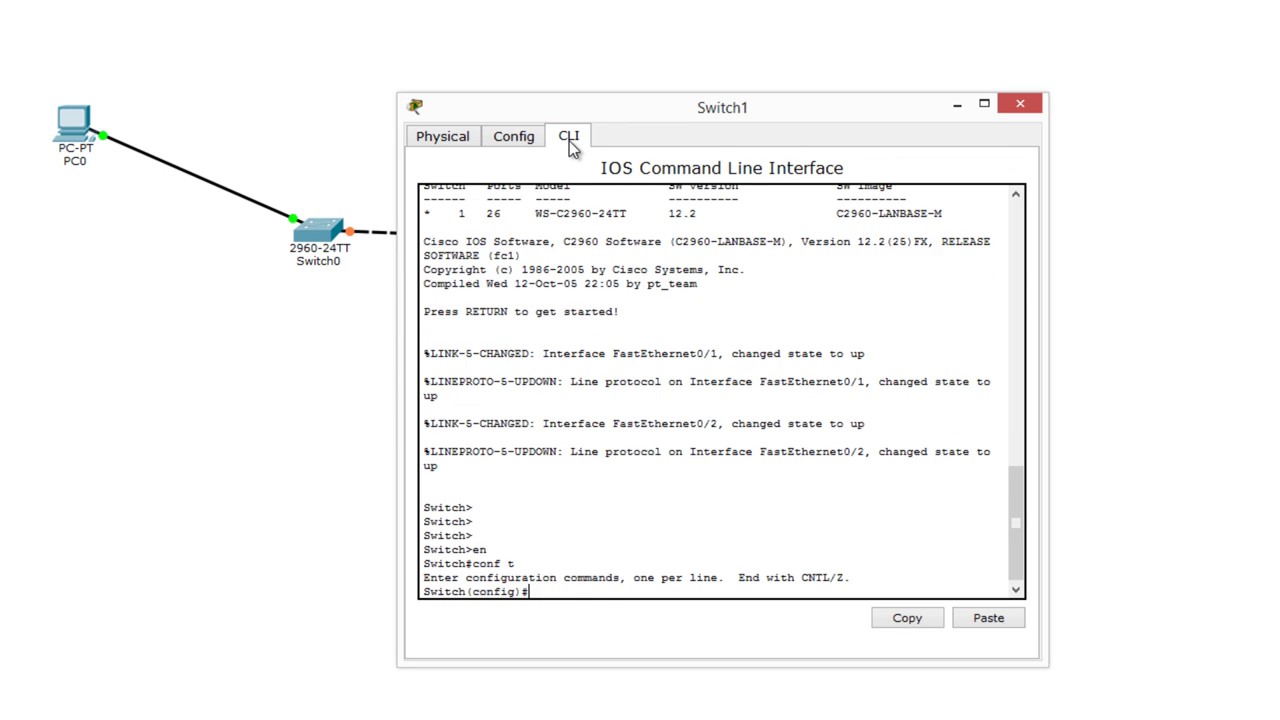
text(vlan 10)
key(Return)
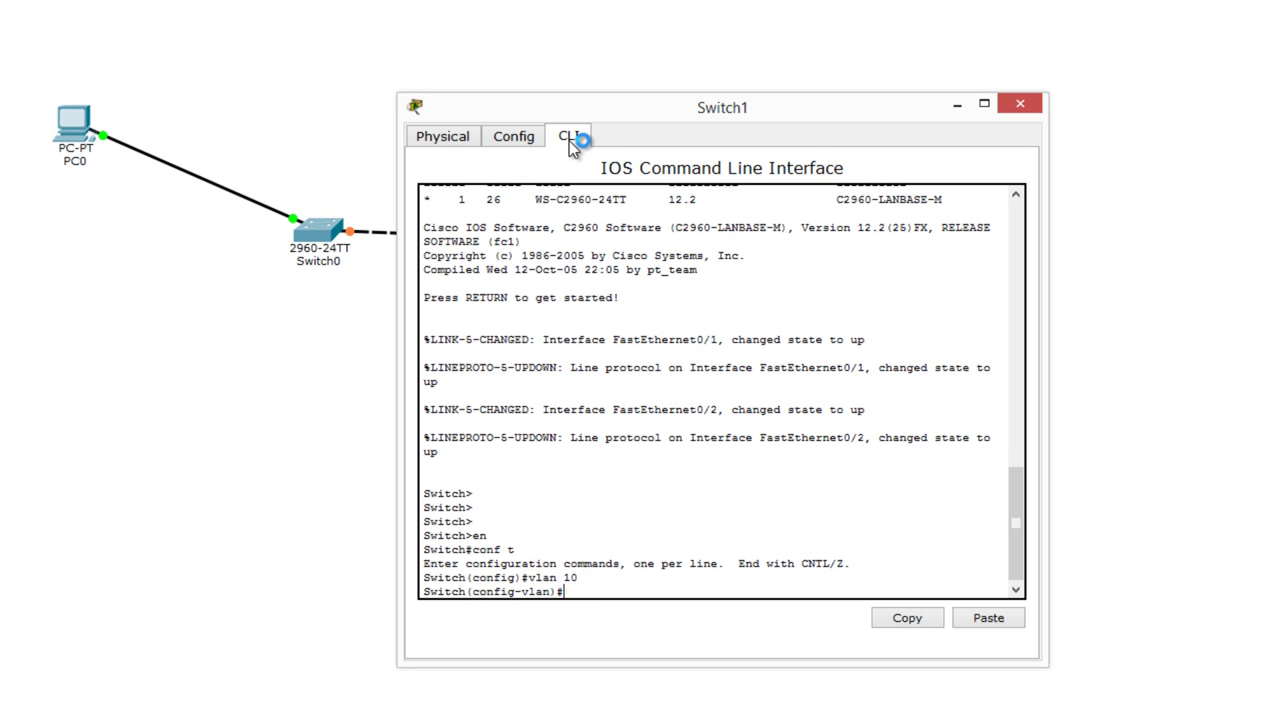
text(name Management)
key(Return)
text(exit)
Make Switch1's Fa0/1 an access port assigned to VLAN 10.
key(Return)
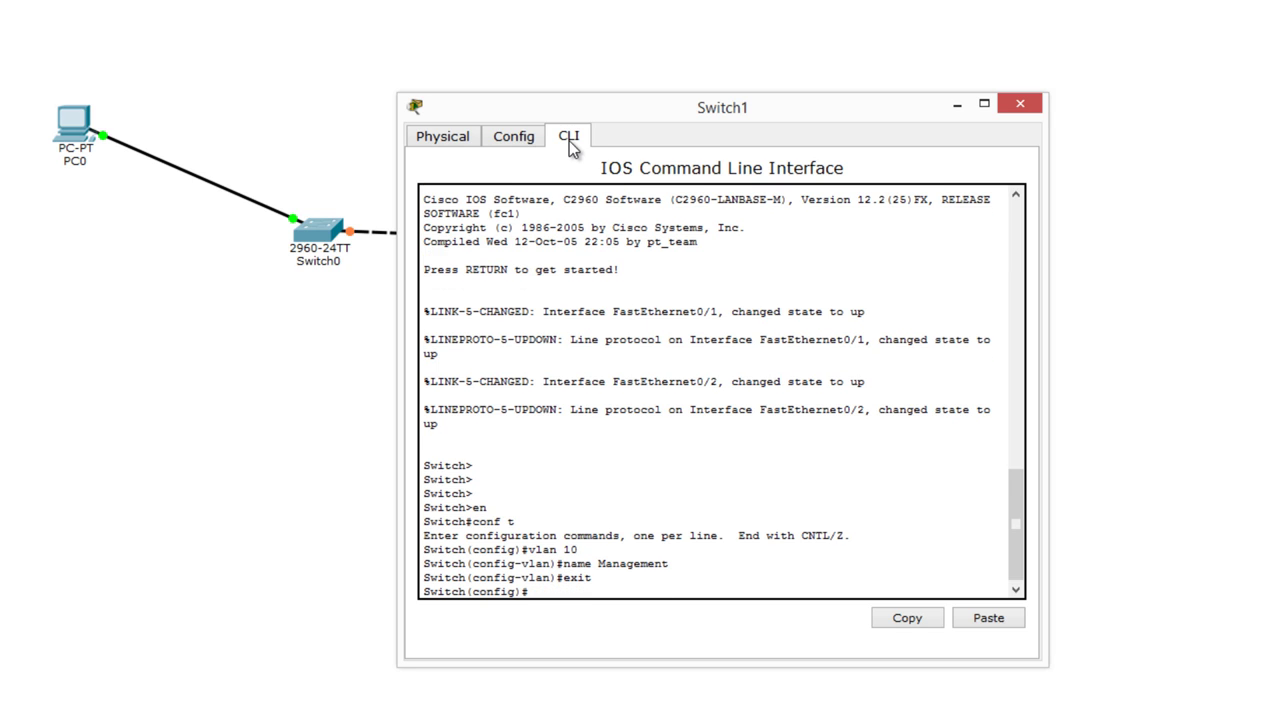
text(int fa)
key(BackSpace)
key(BackSpace)
text(f0/1)
key(Return)
text(sw)
key(Tab)
text(mod)
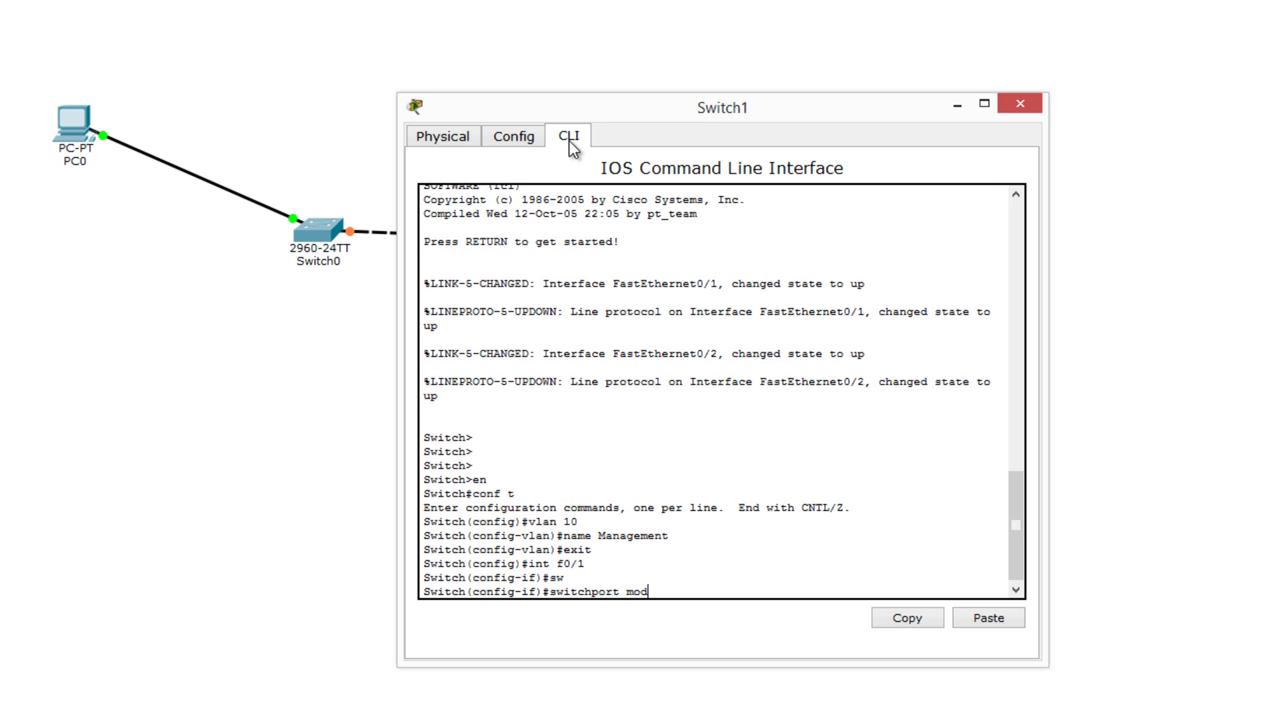
key(Tab)
text(acc)
key(Return)
text(sw)
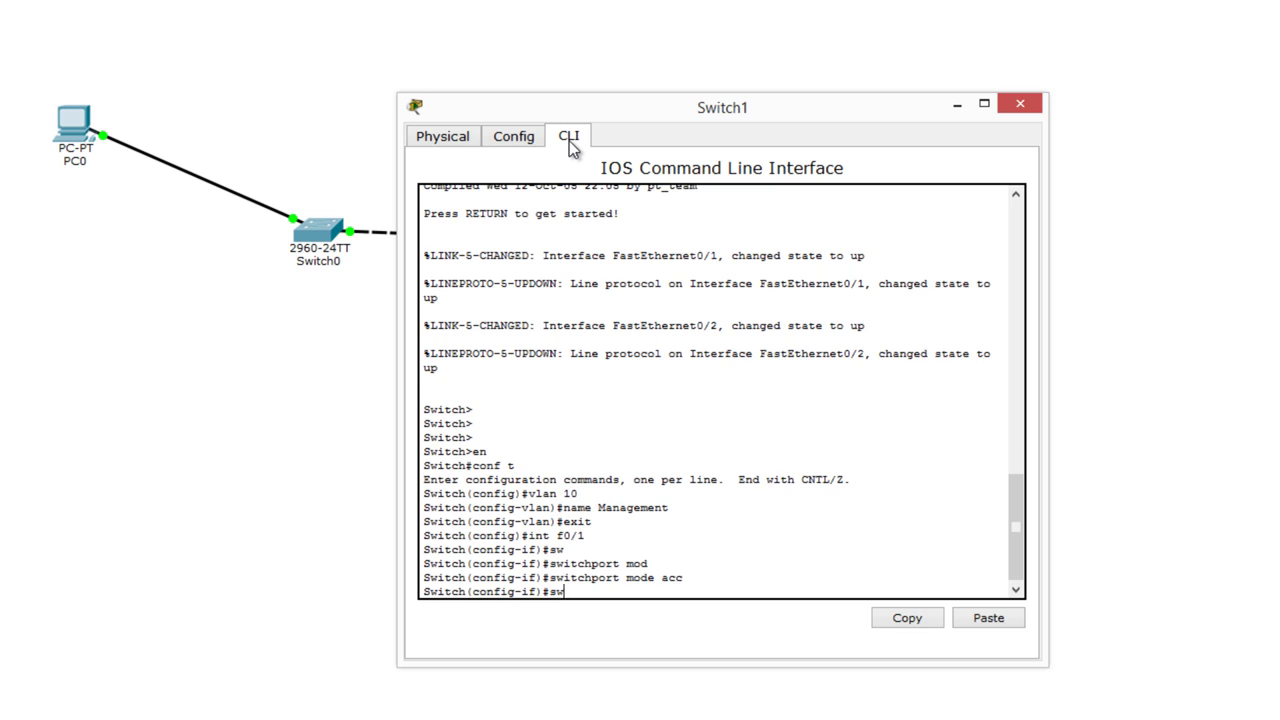
key(Tab)
text(acc)
key(Tab)
text(vlan 10)
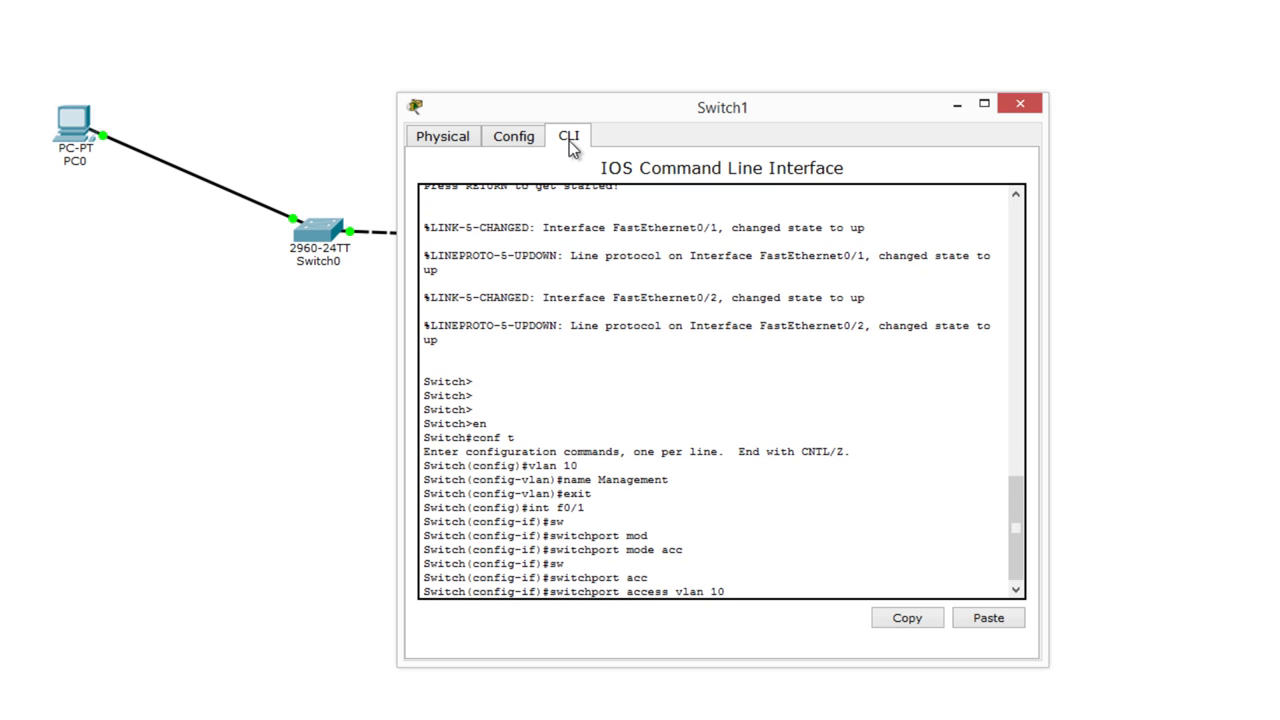
key(Return)
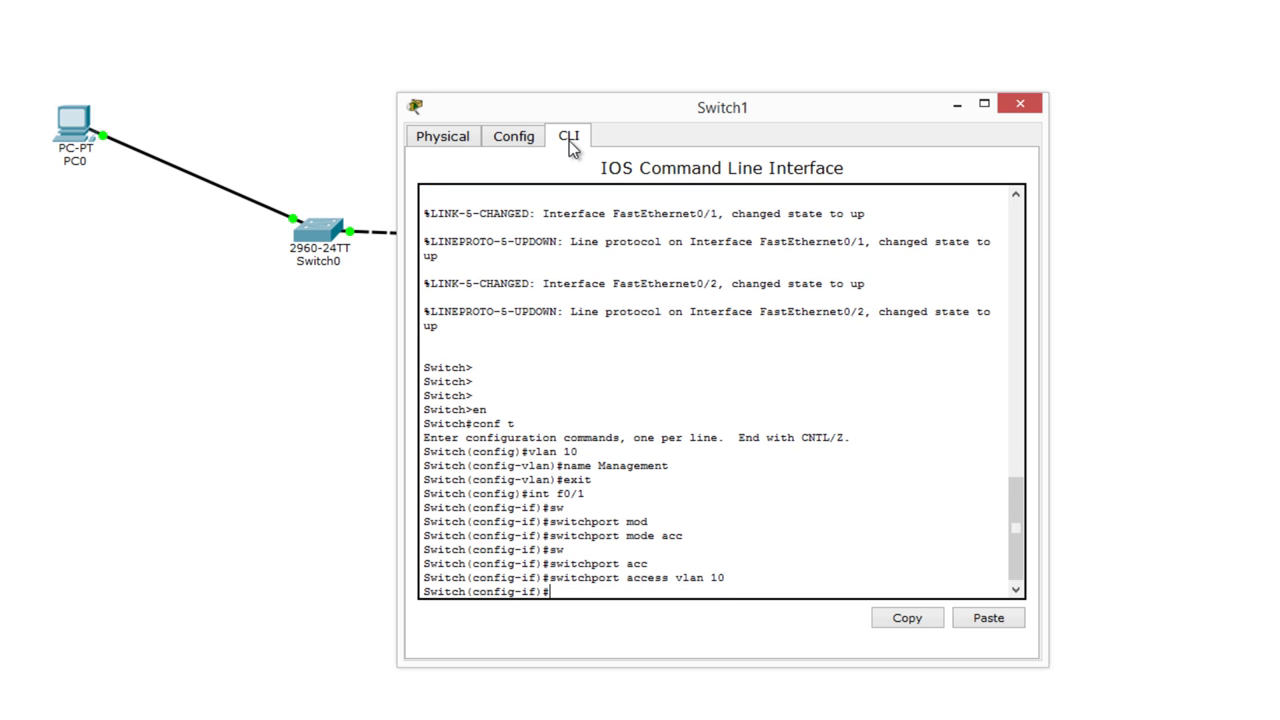
In Switch0's CLI, set interface Fa0/2 to switchport mode trunk.
drag(922, 108, 1135, 101)
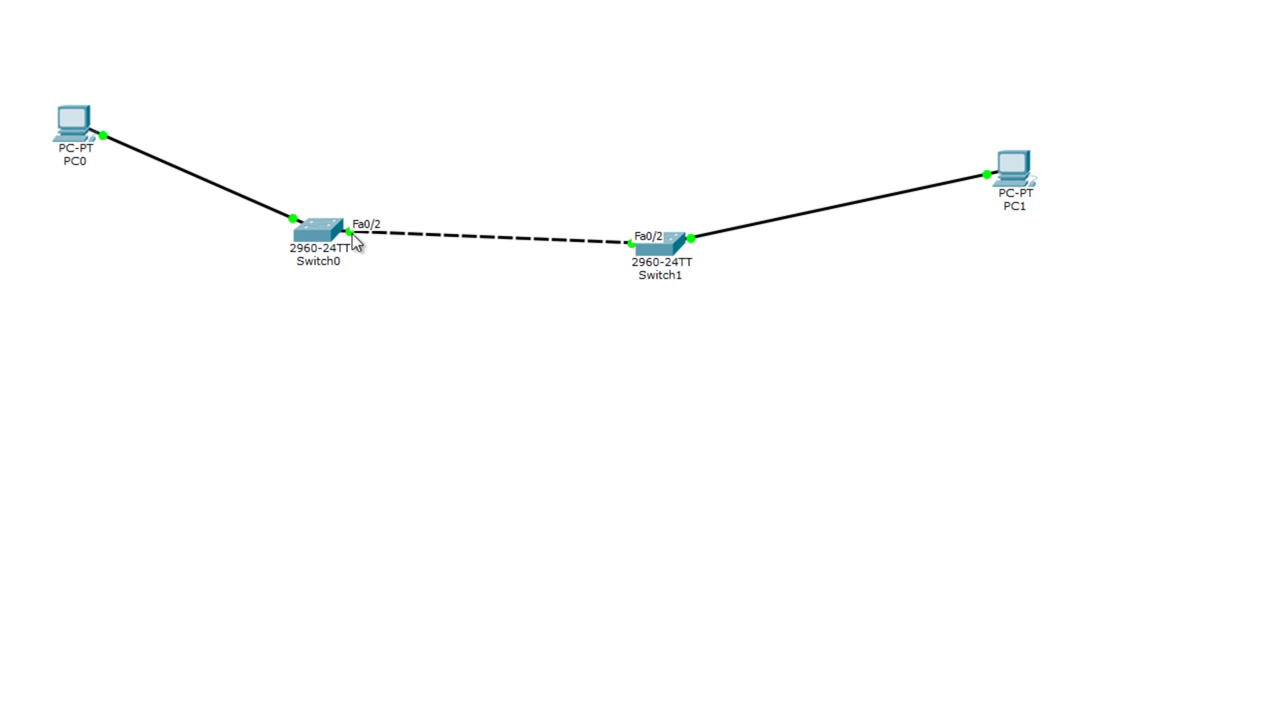
click(335, 236)
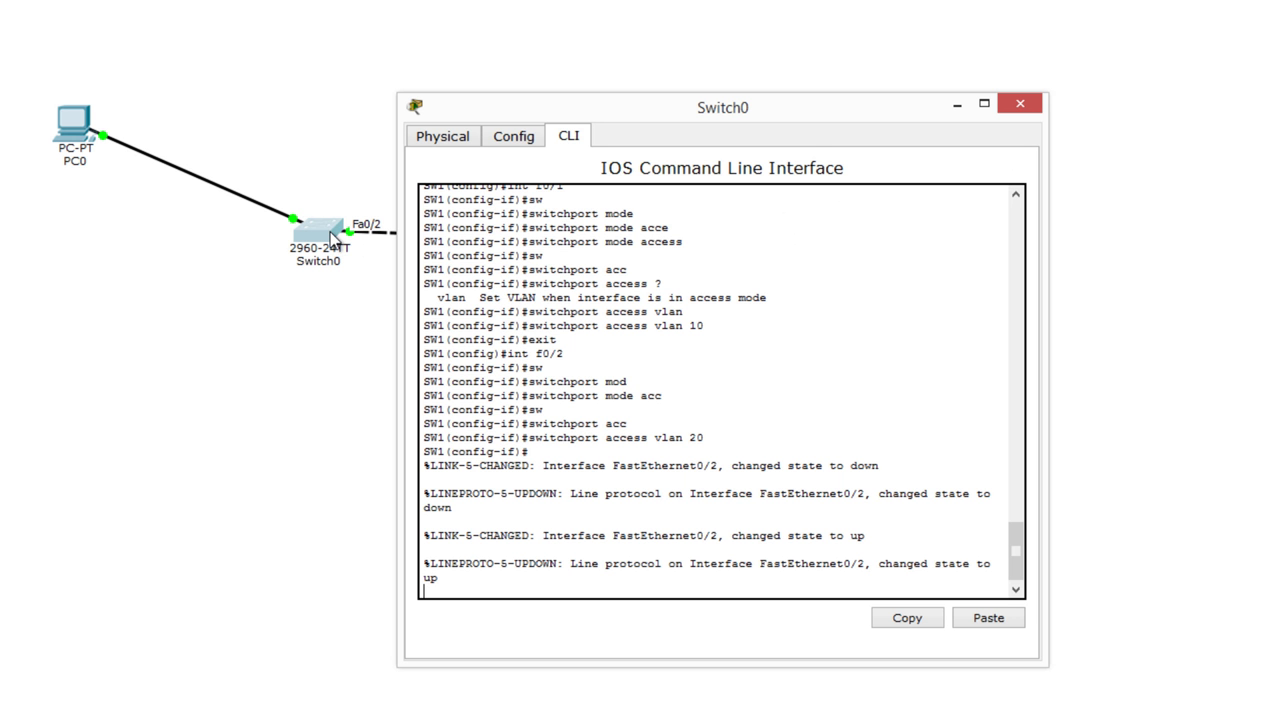
key(Return)
key(Return)
key(Return)
key(Return)
key(Return)
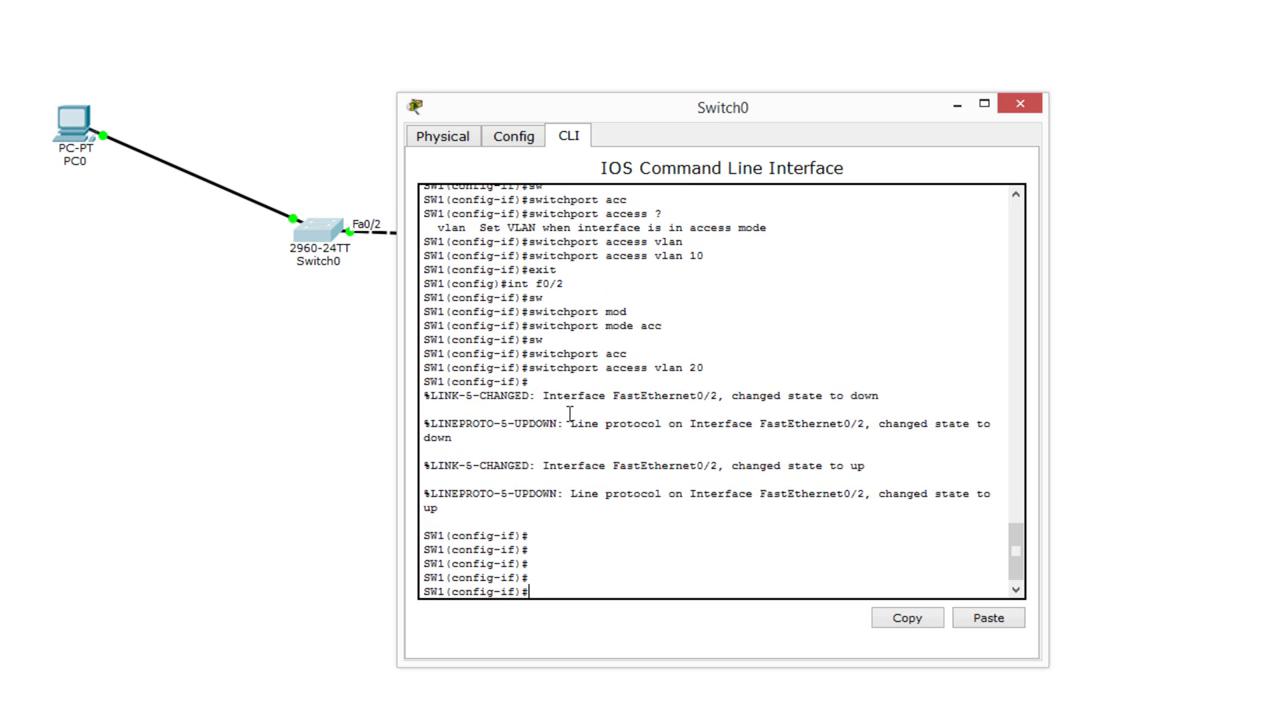
text(int f0/2)
key(Return)
key(Return)
text(sw)
key(Tab)
text(mod)
key(Tab)
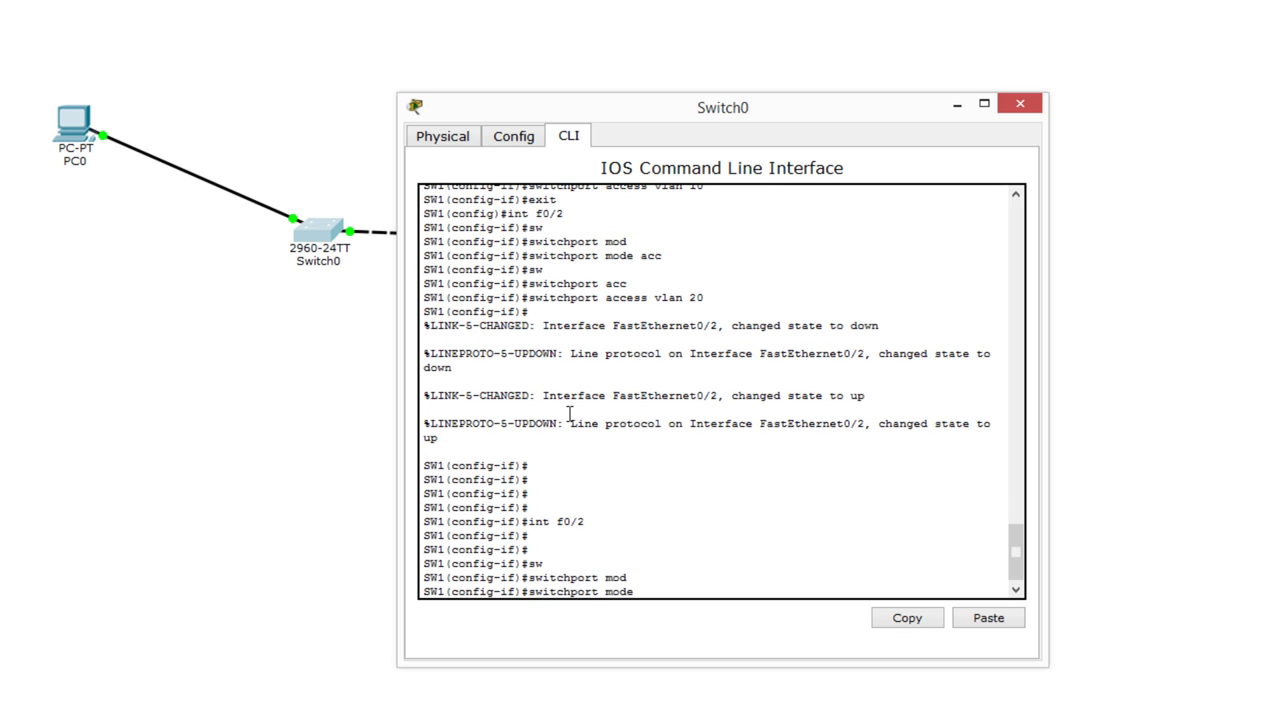
text(tr)
key(Tab)
key(Return)
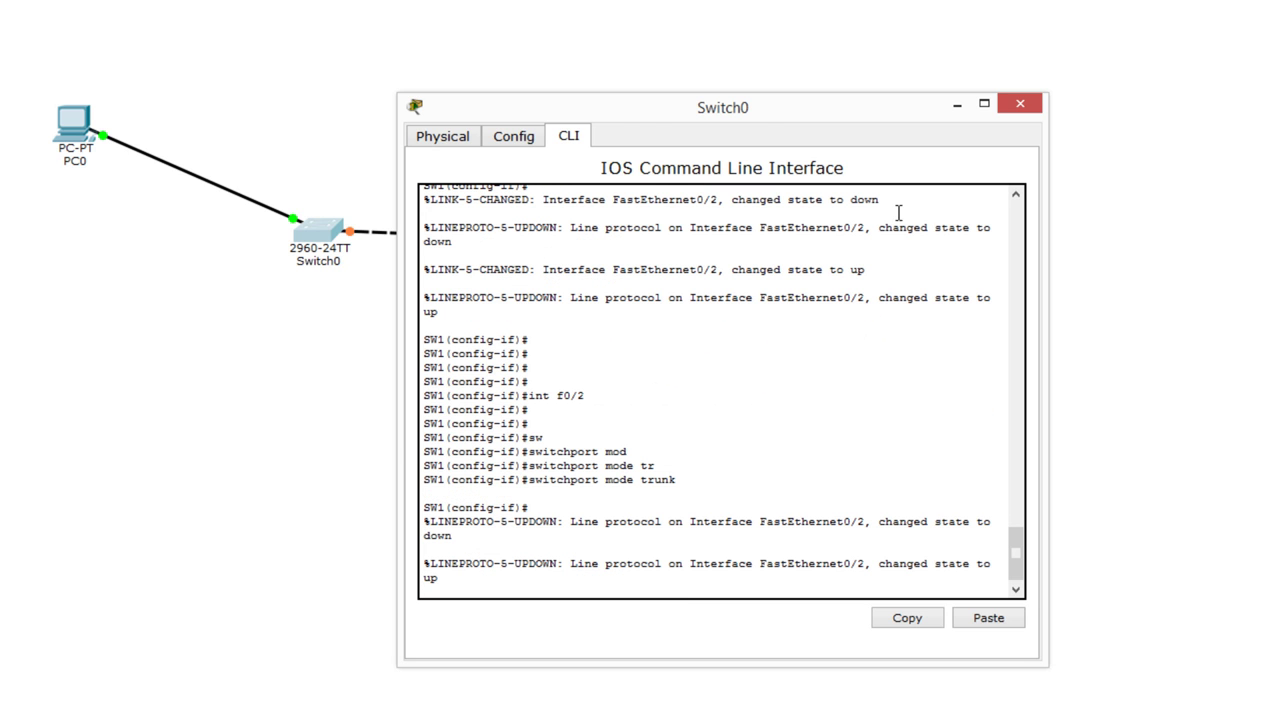
drag(700, 107, 1116, 201)
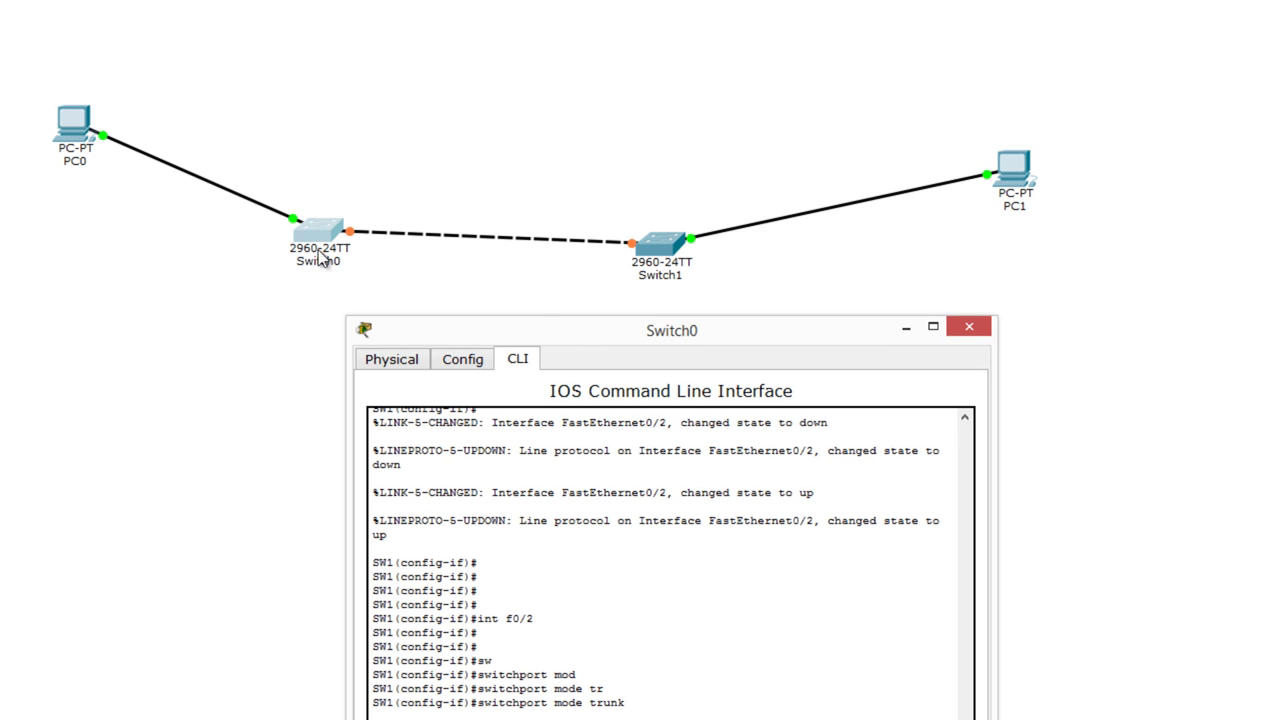
drag(666, 332, 695, 144)
key(Return)
key(Return)
key(Return)
key(Return)
key(Return)
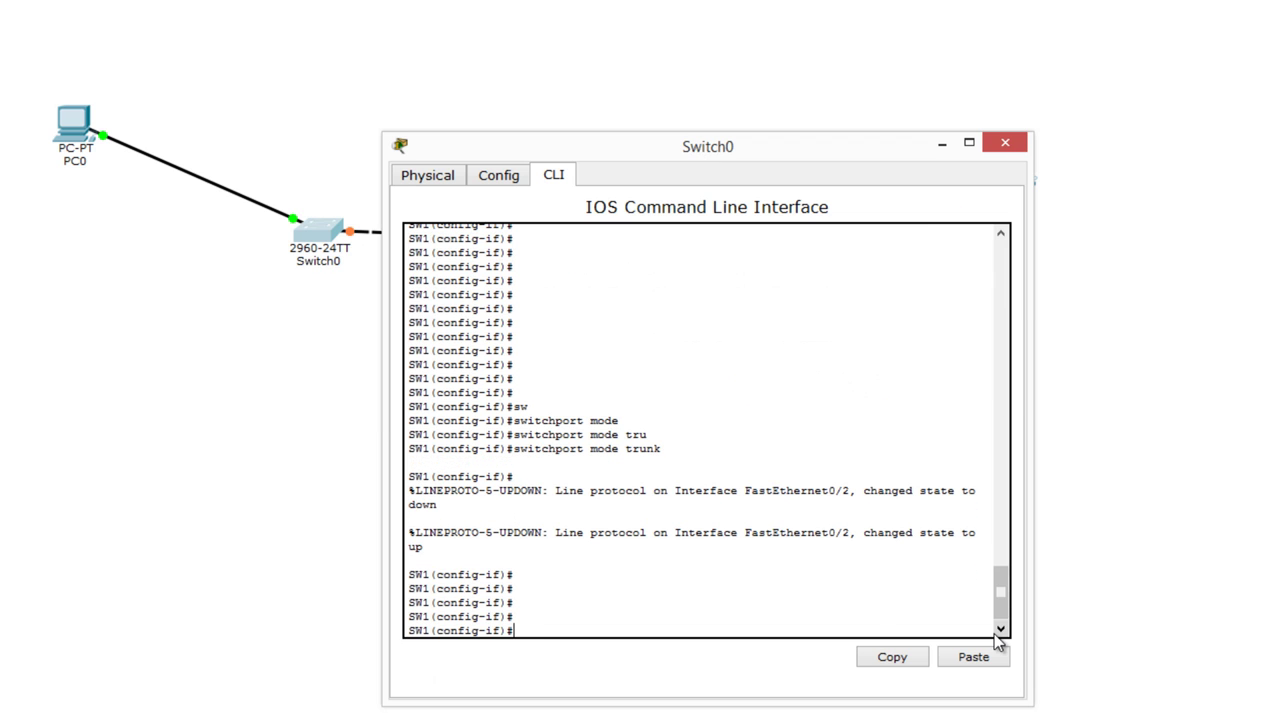
Close Switch0's window and set Switch1's interface Fa0/2 to switchport mode trunk.
click(940, 144)
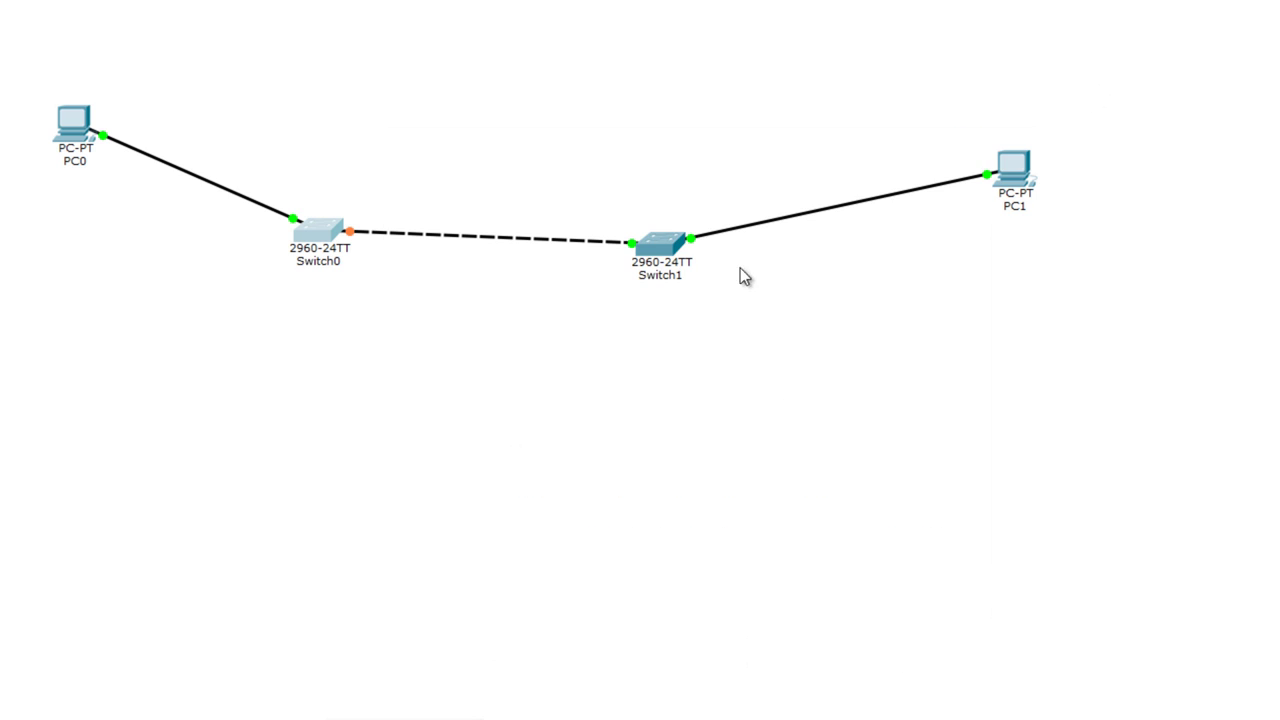
click(660, 248)
text(\)
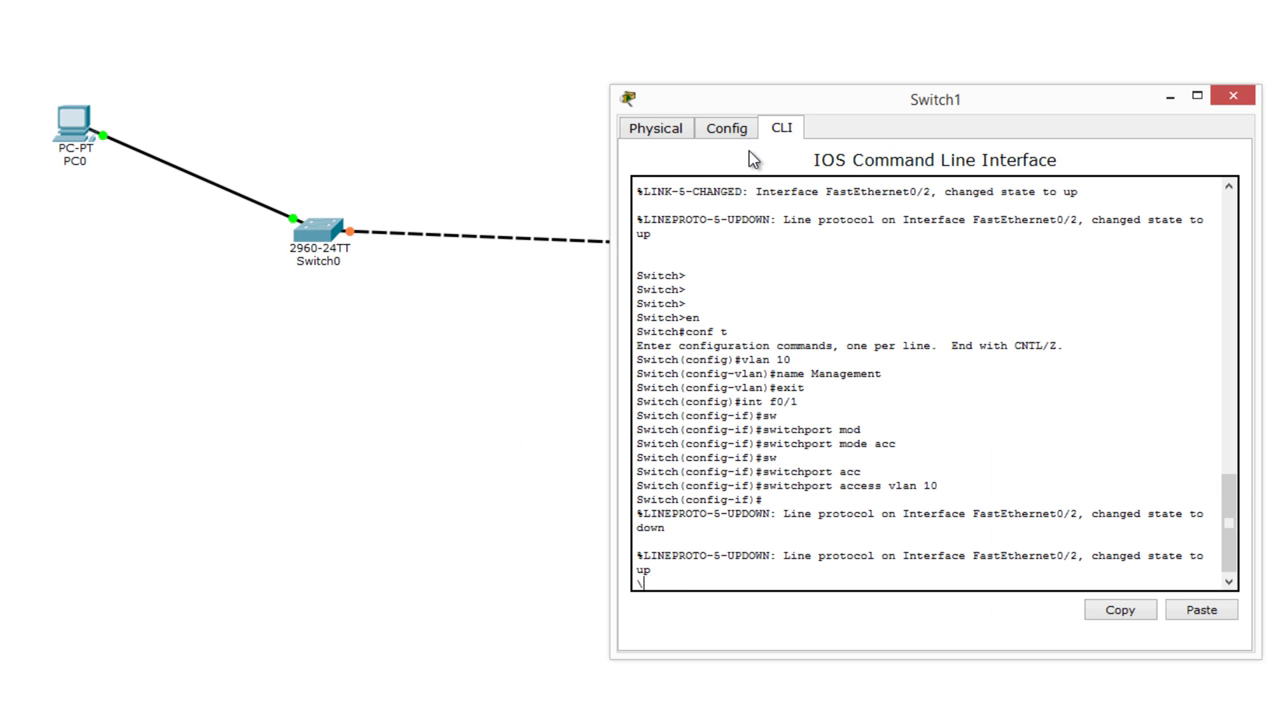
text(\\\)
key(Return)
key(Return)
key(Return)
key(Return)
key(Return)
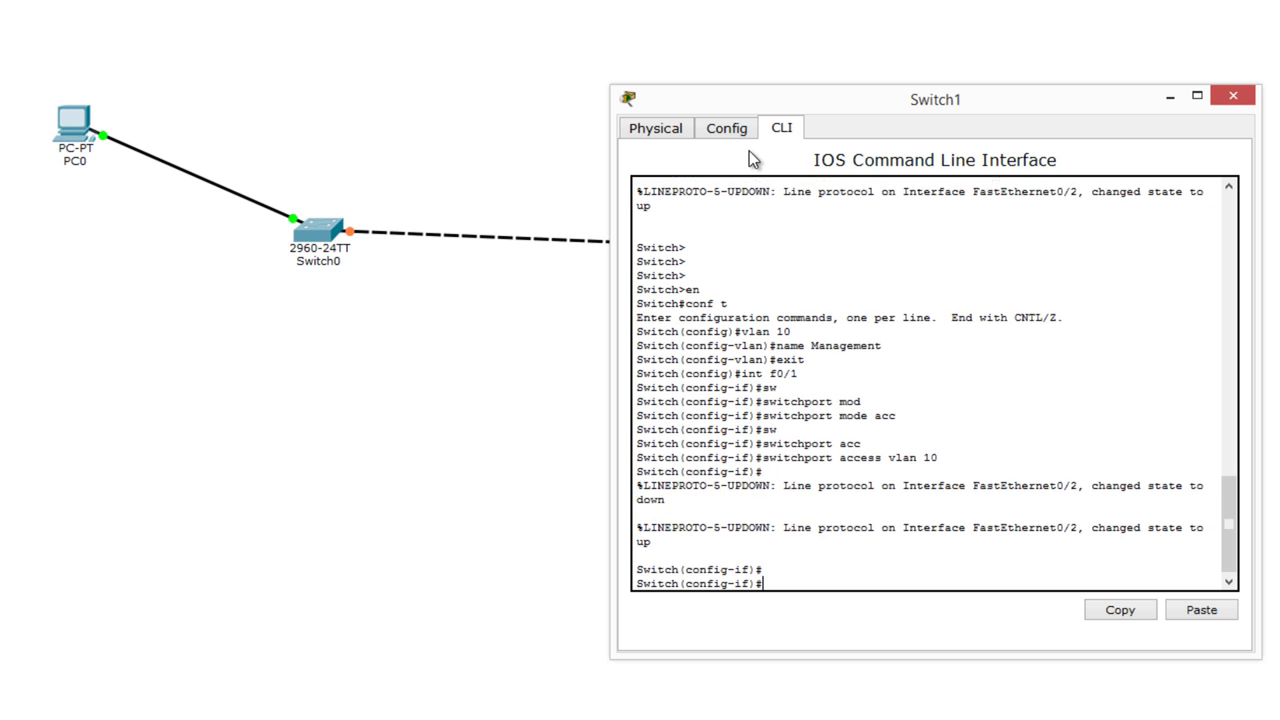
text(int f0/)
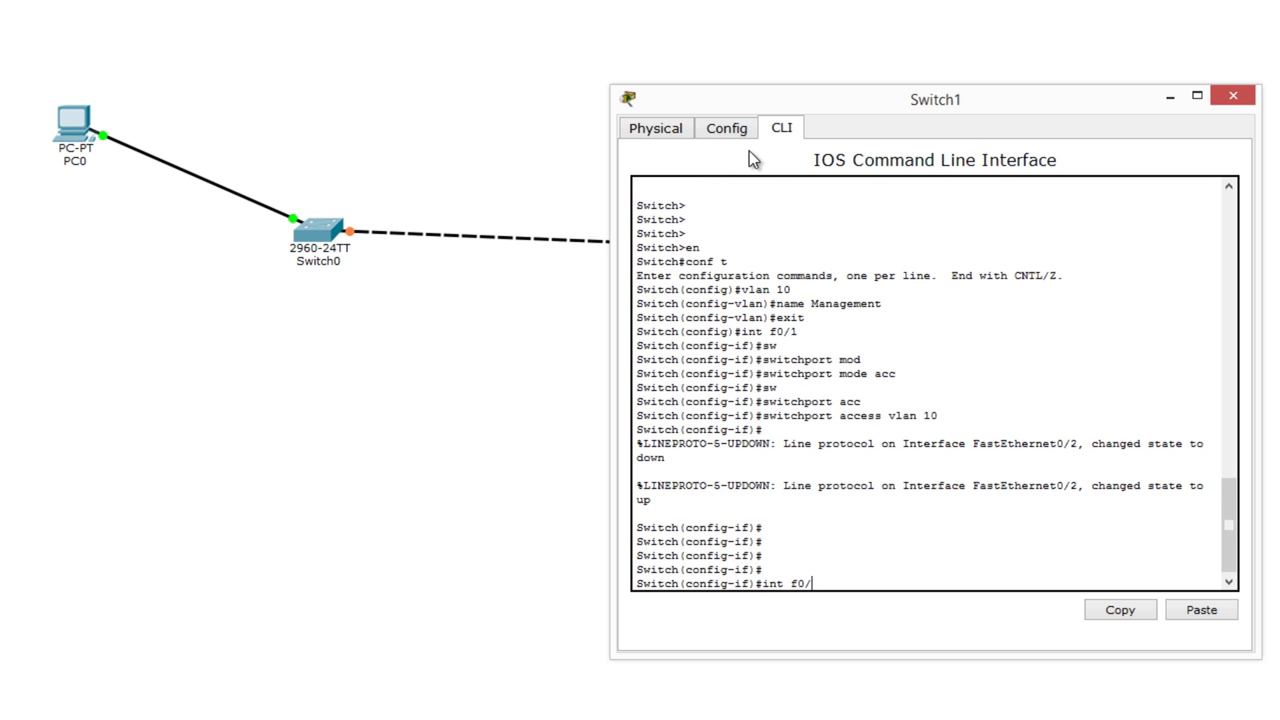
text(2)
key(Return)
key(Return)
text(sw)
key(Tab)
text(mod)
key(Tab)
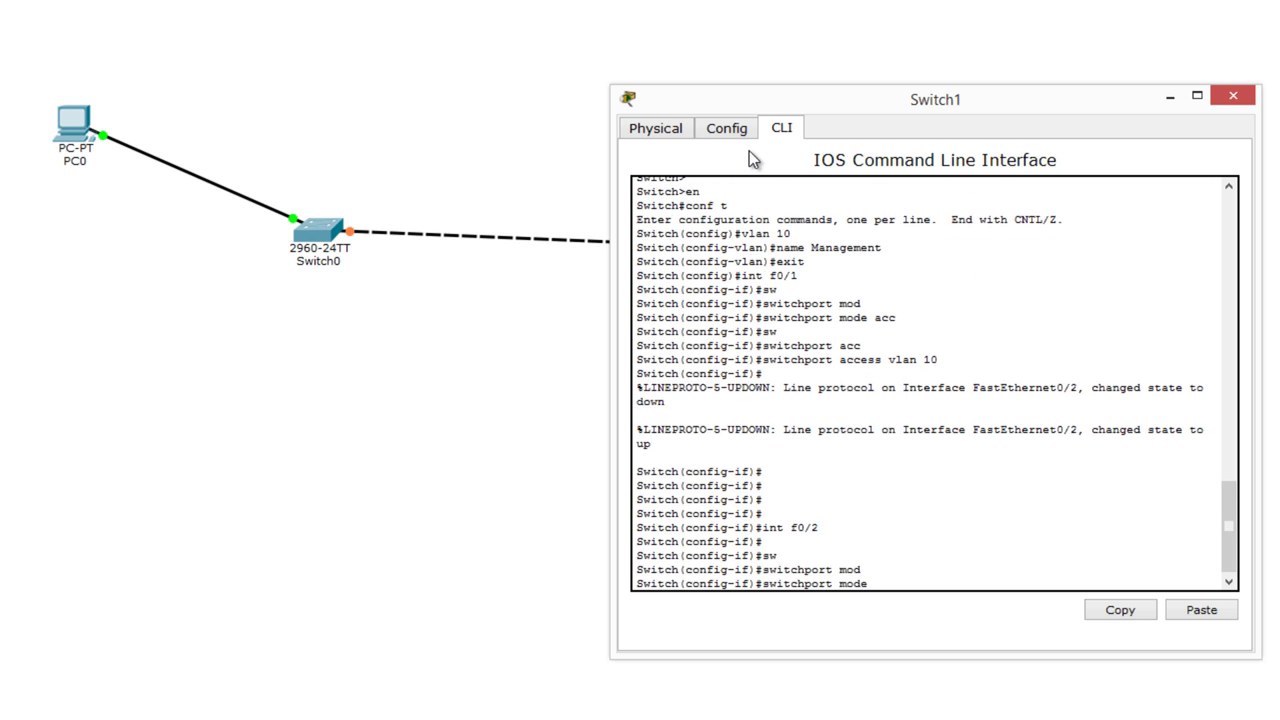
text(tru)
key(Tab)
key(Return)
key(Return)
key(Return)
key(Return)
key(Return)
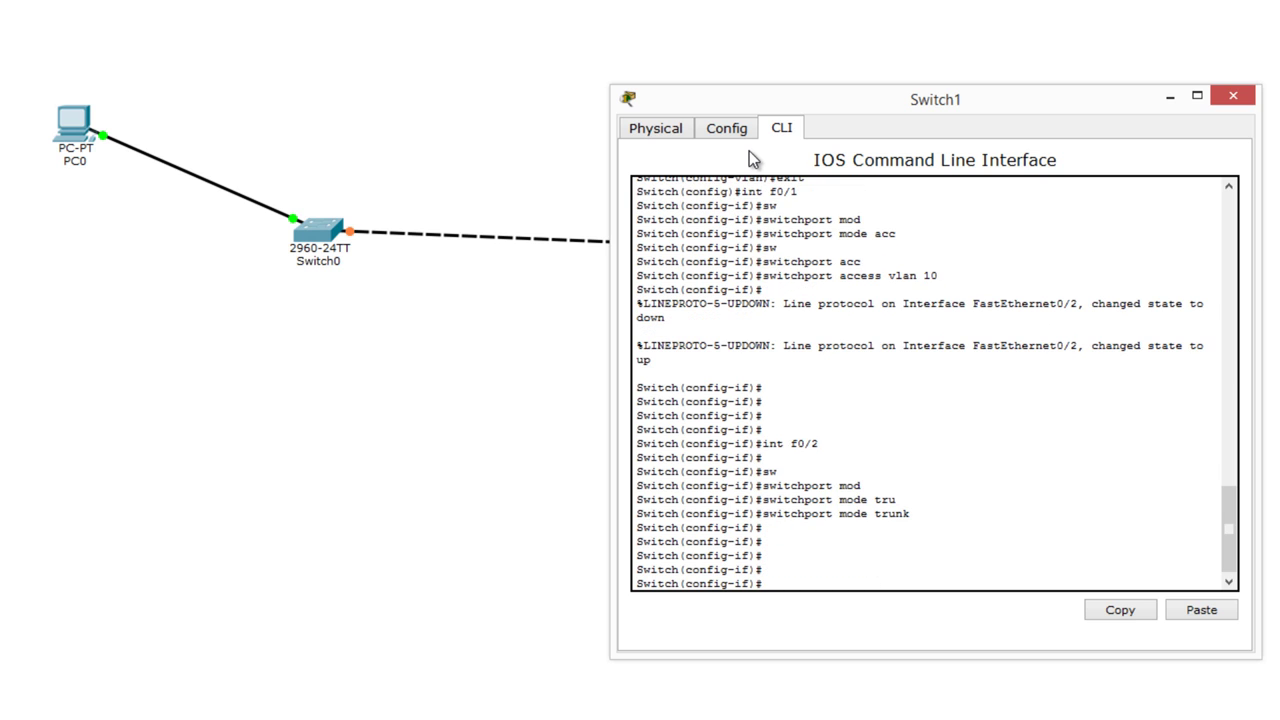
Rerun the ping to 192.168.1.2 from PC0's Command Prompt.
click(1171, 97)
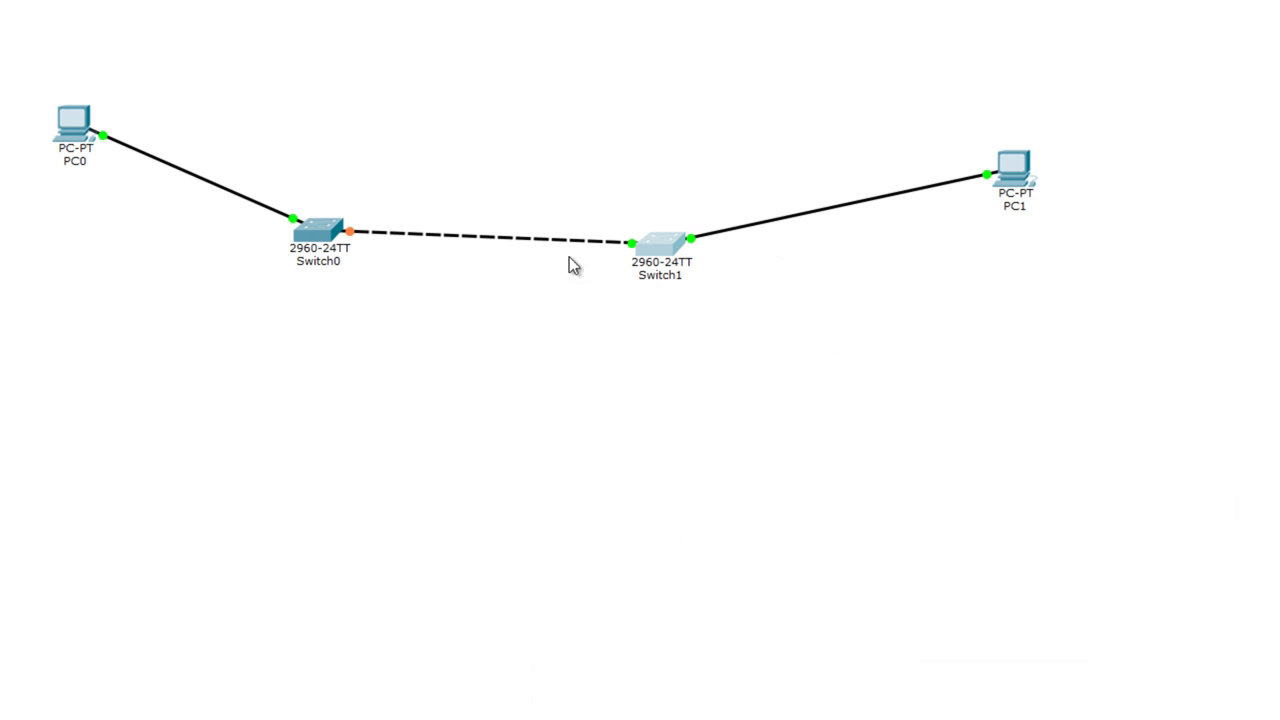
drag(322, 235, 385, 250)
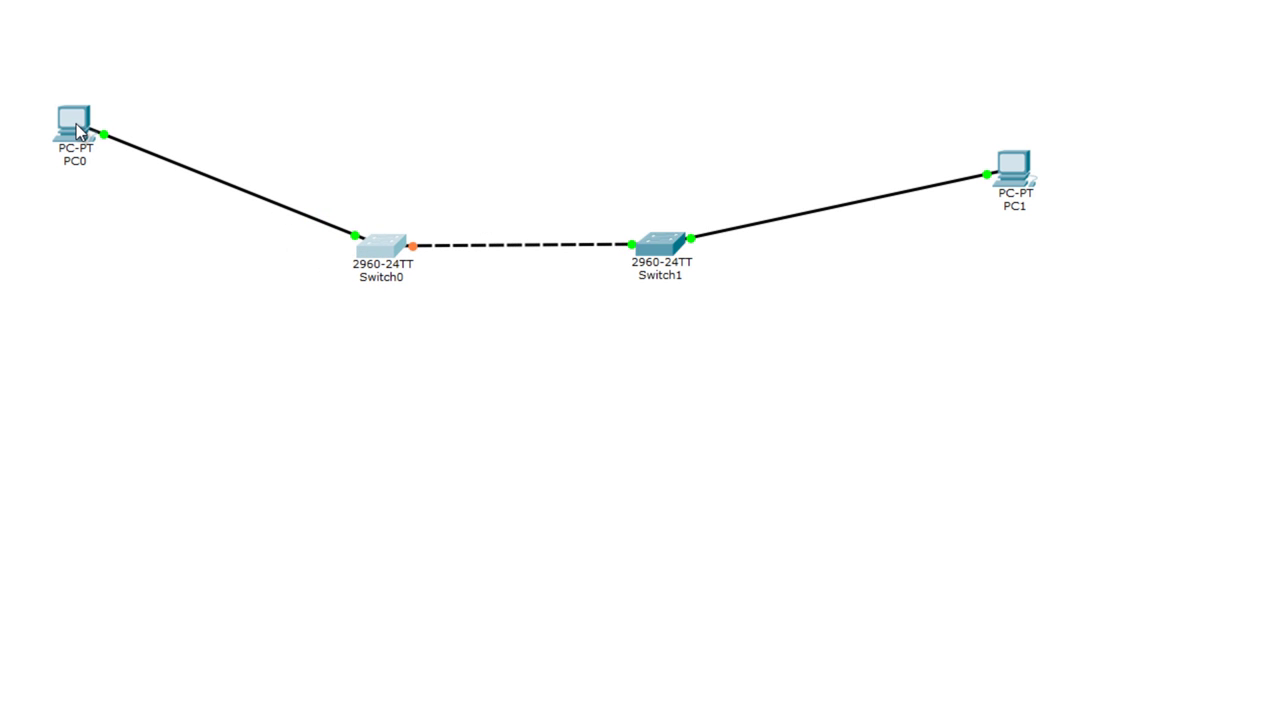
mouse_move(78, 128)
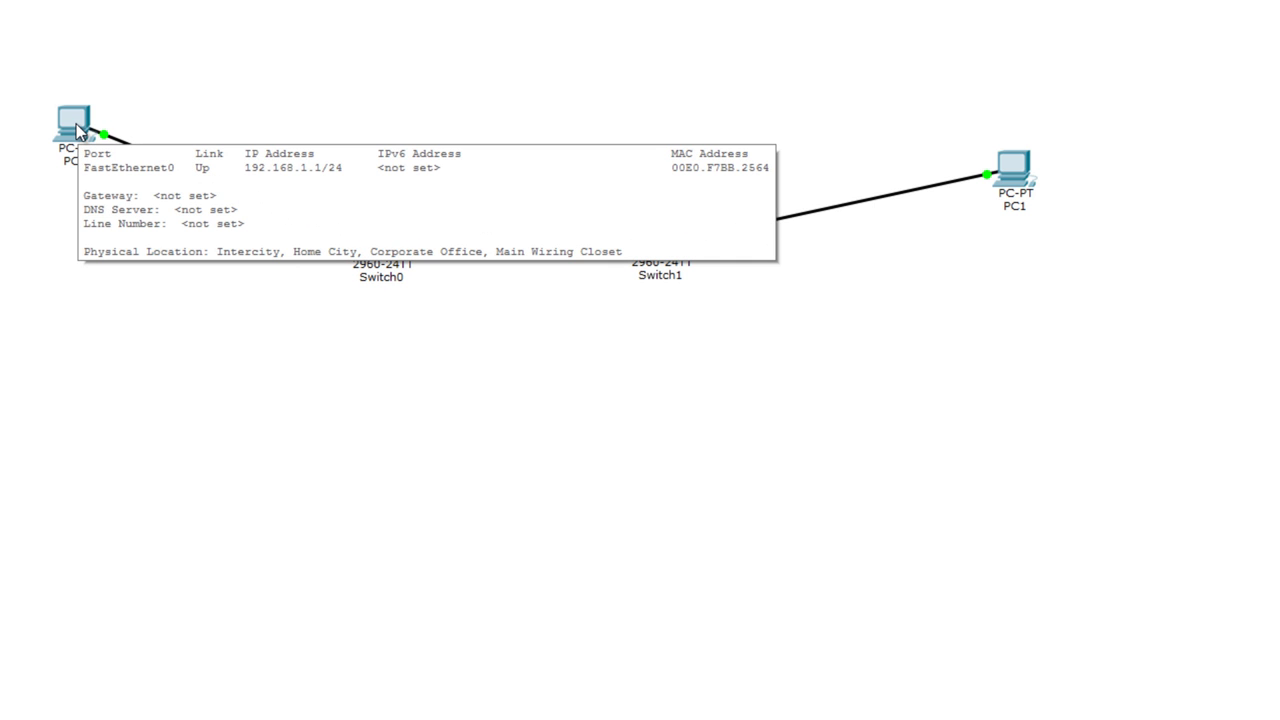
click(78, 128)
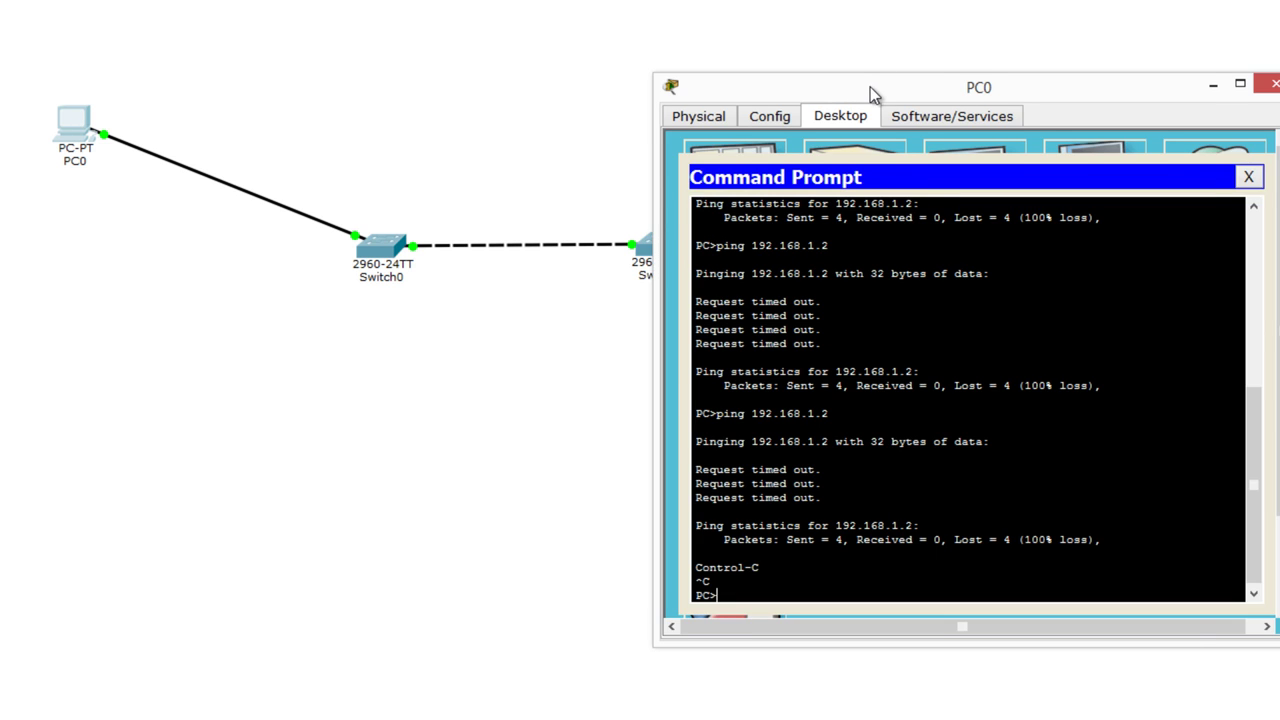
drag(870, 87, 386, 13)
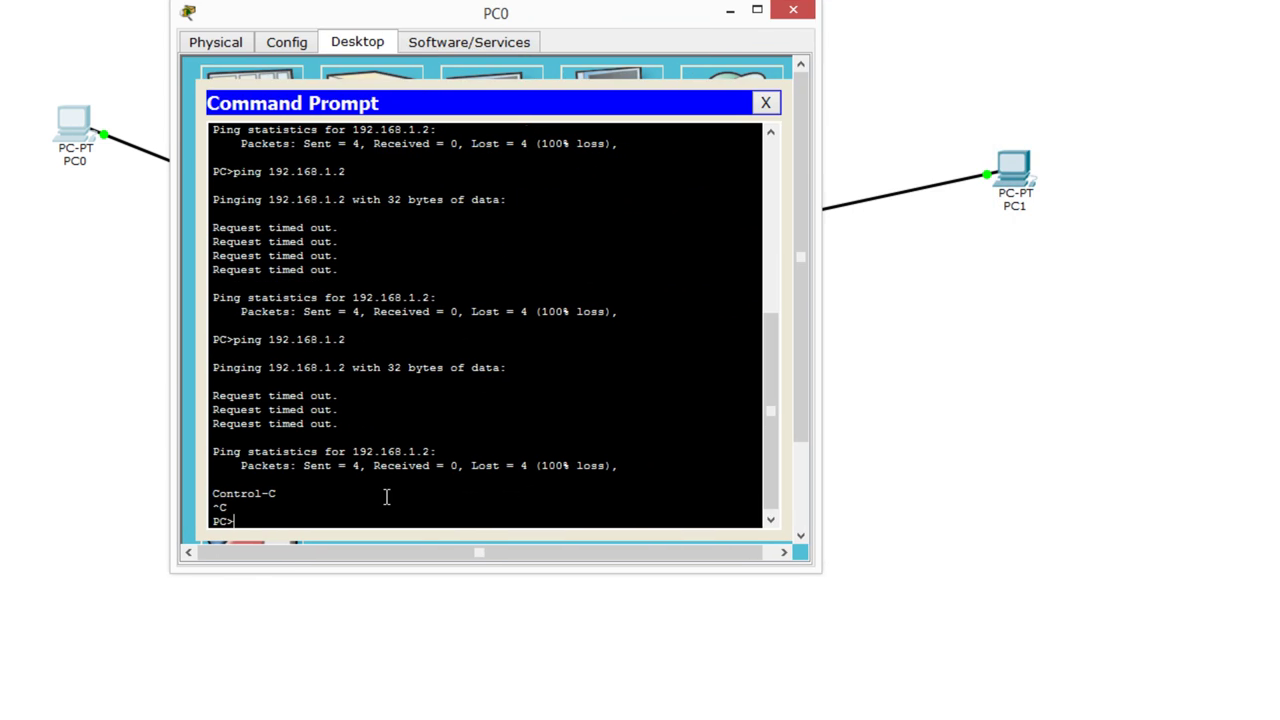
key(Up)
key(Return)
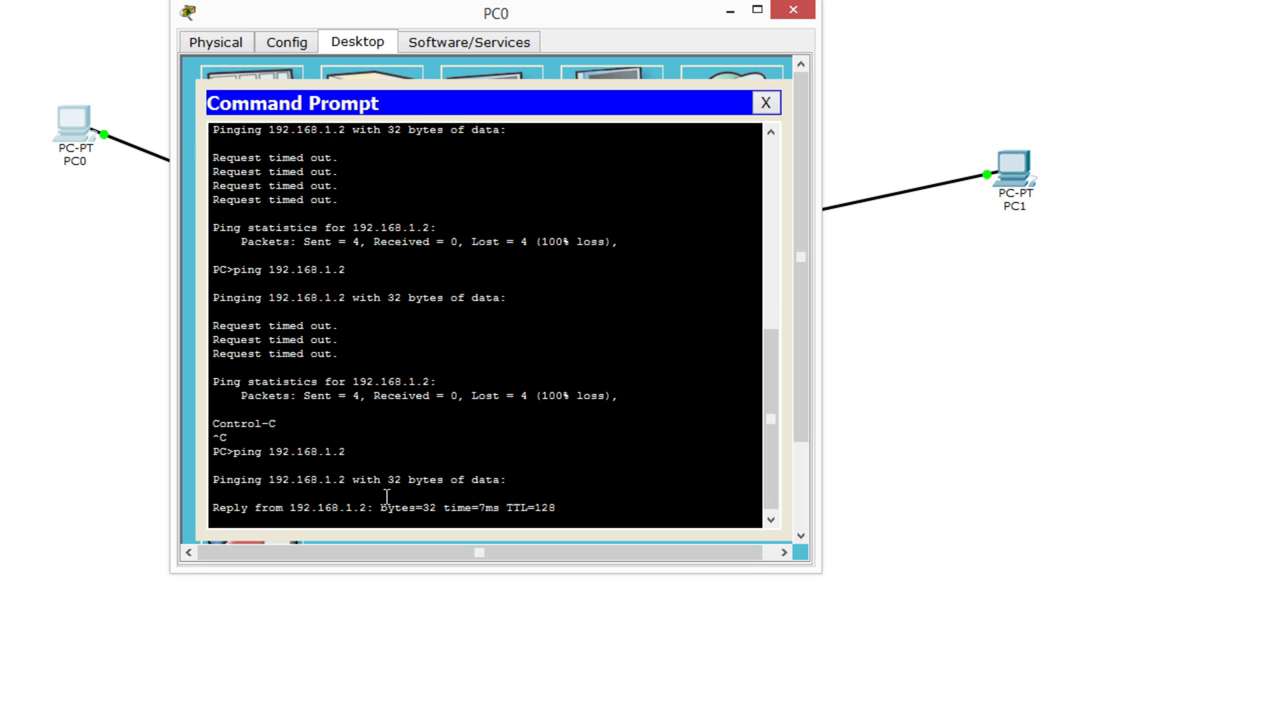
Watch the ping replies with the topology visible, then put PC0's window away.
drag(521, 15, 668, 375)
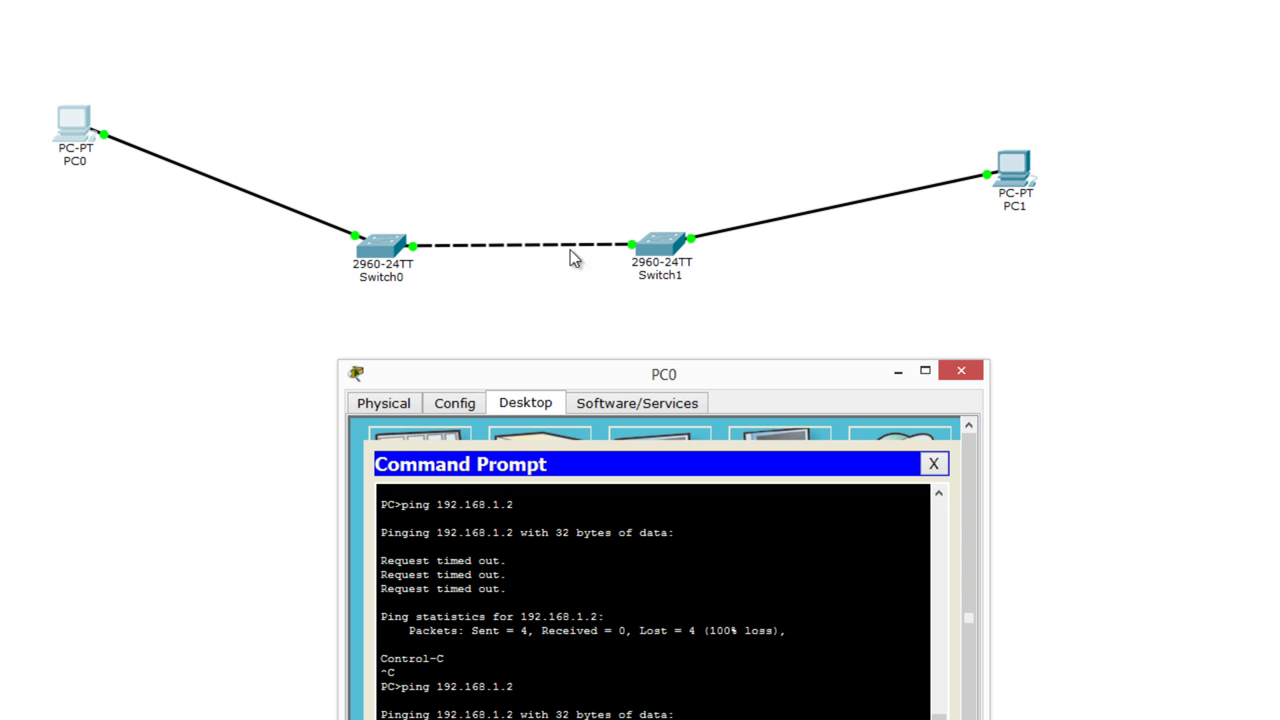
drag(765, 384, 980, 292)
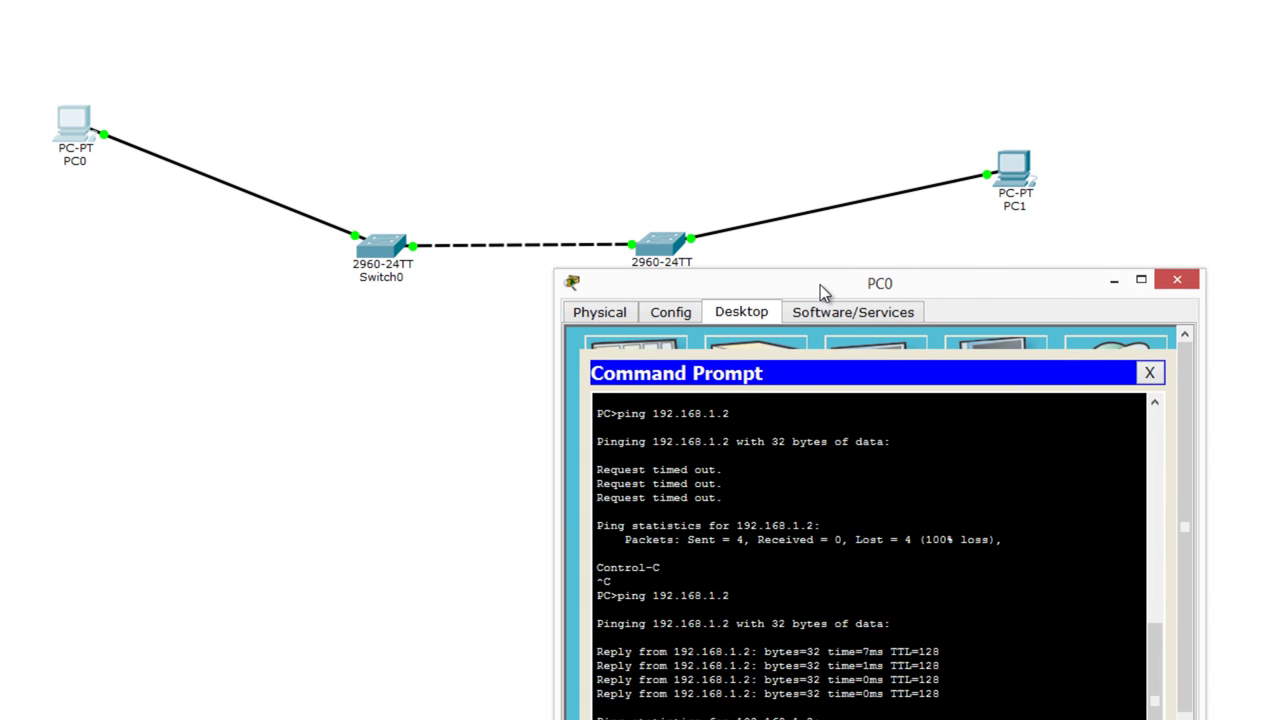
drag(820, 285, 971, 352)
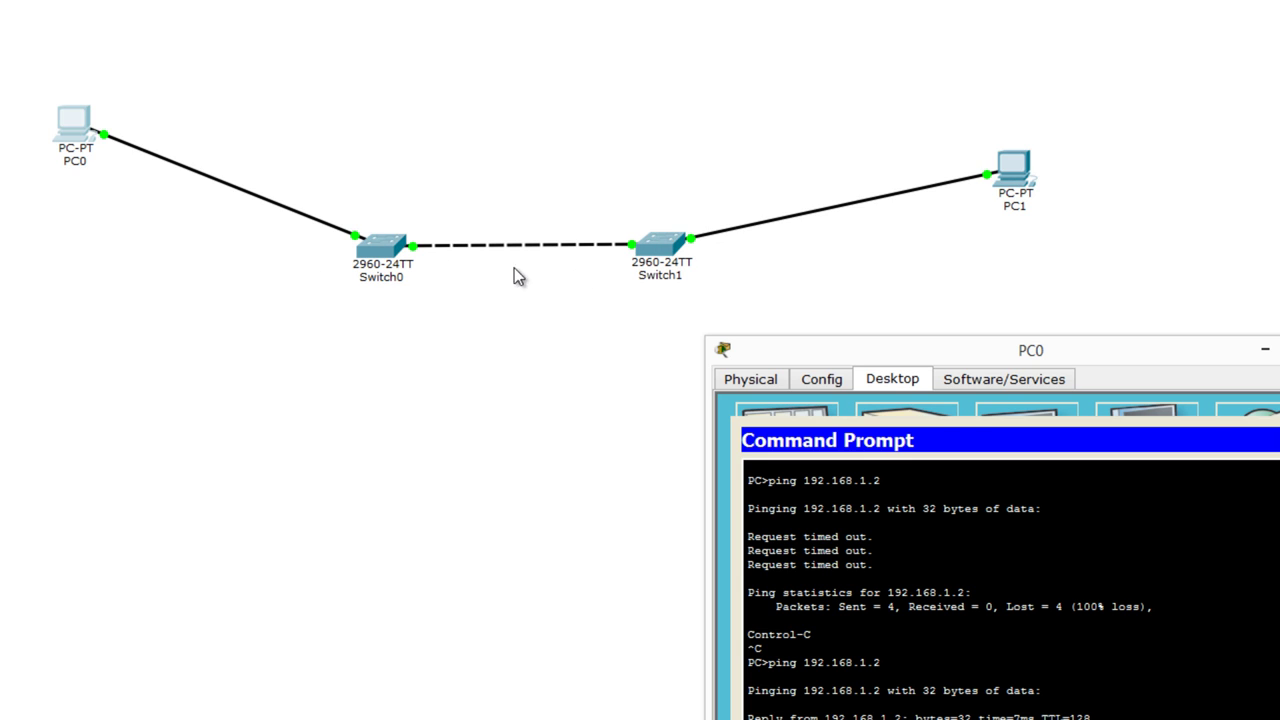
click(1263, 350)
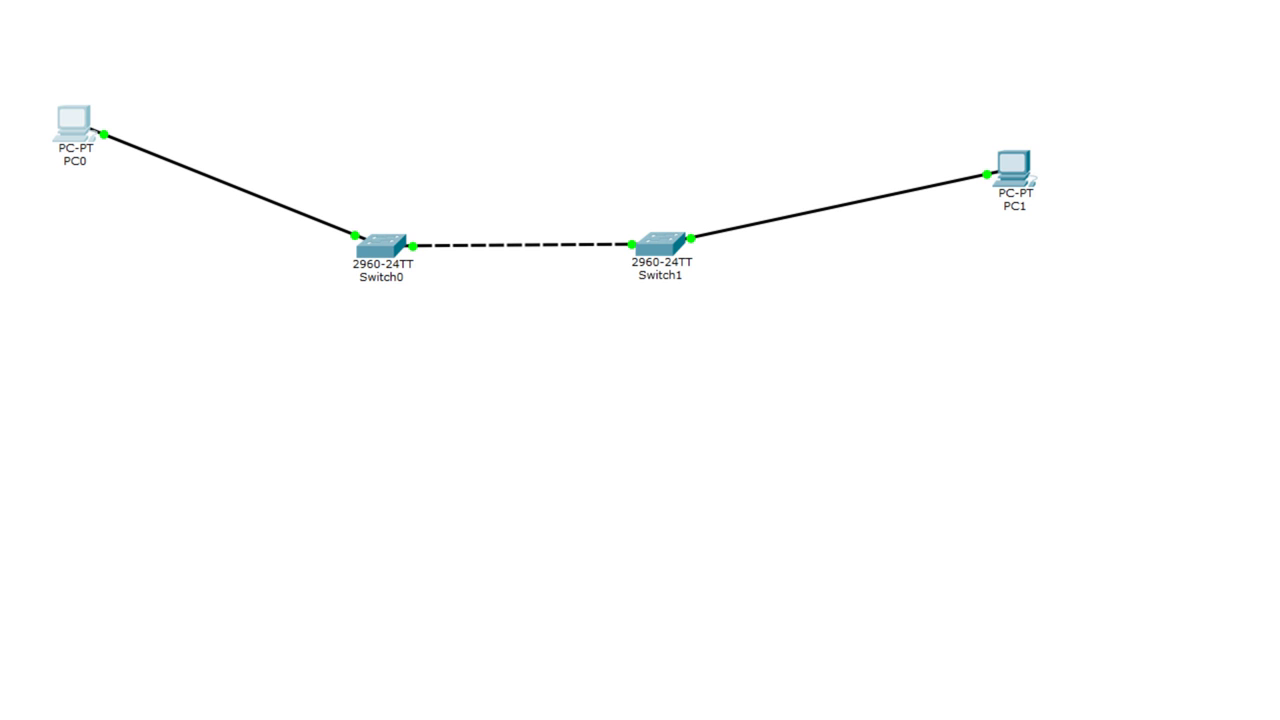
Place PC2 and PC3, cabling PC2 to Switch0 and PC3 to Switch1.
click(57, 325)
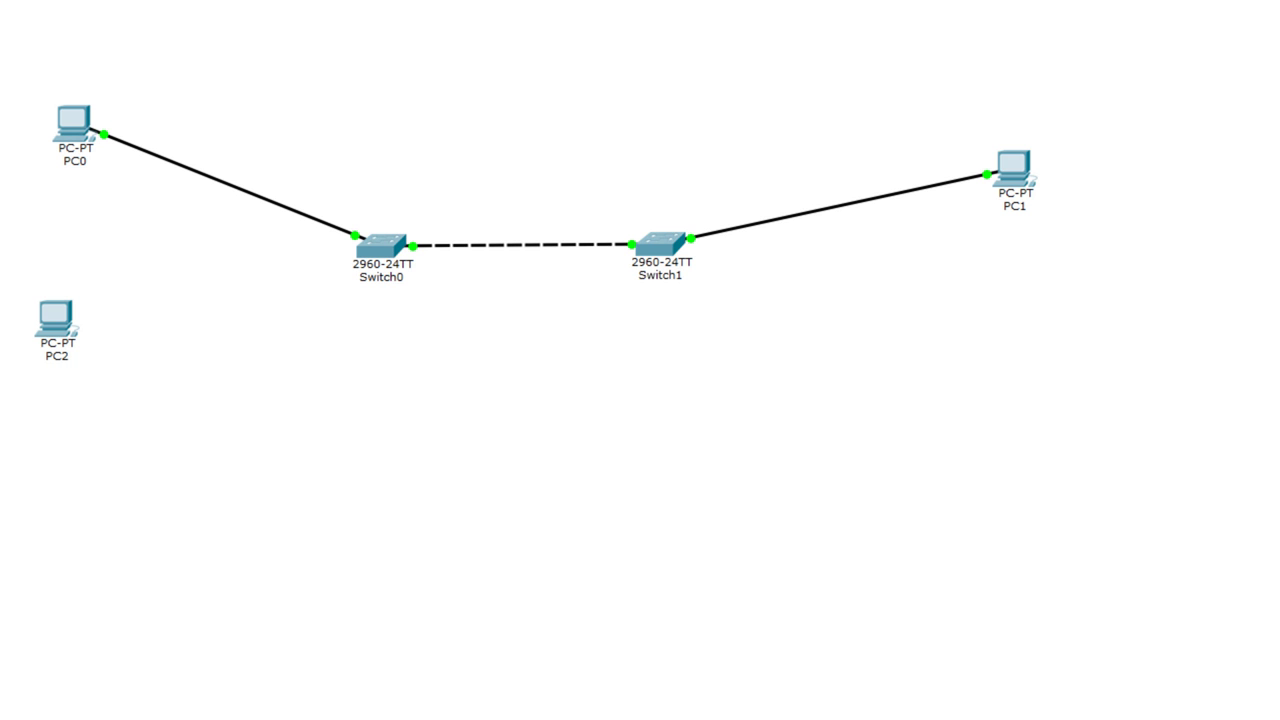
click(1065, 365)
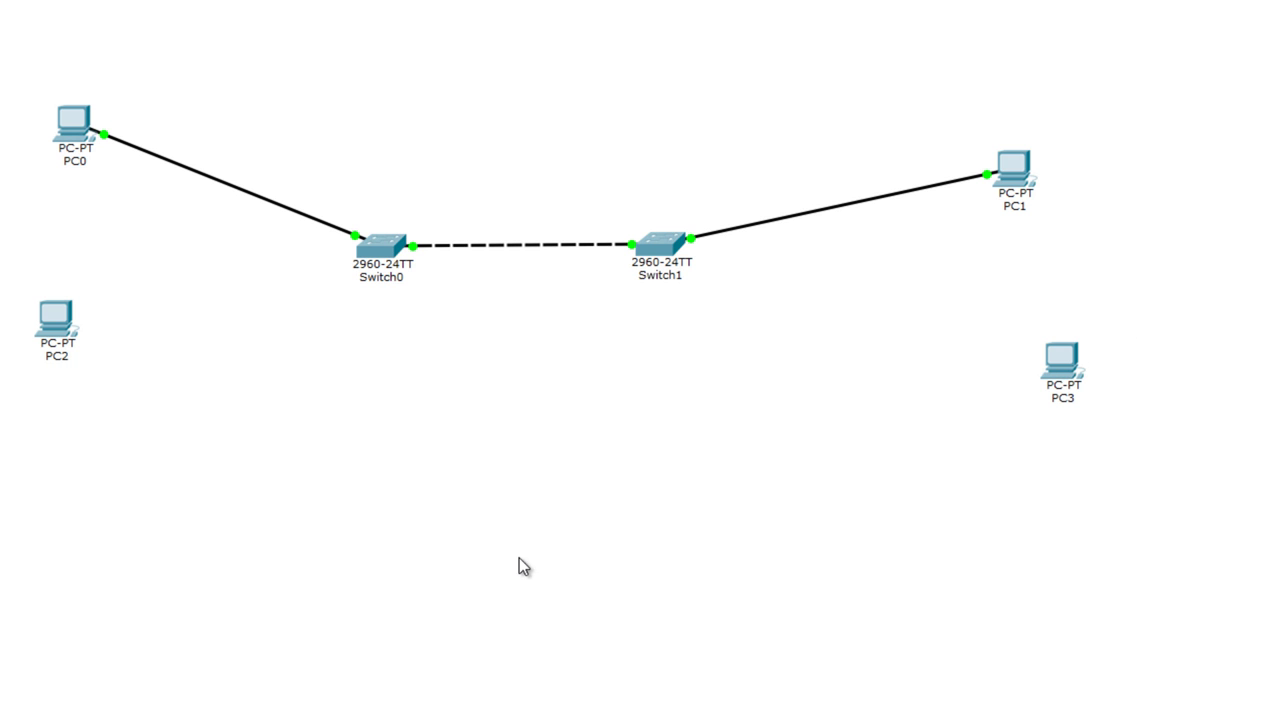
click(54, 330)
click(388, 248)
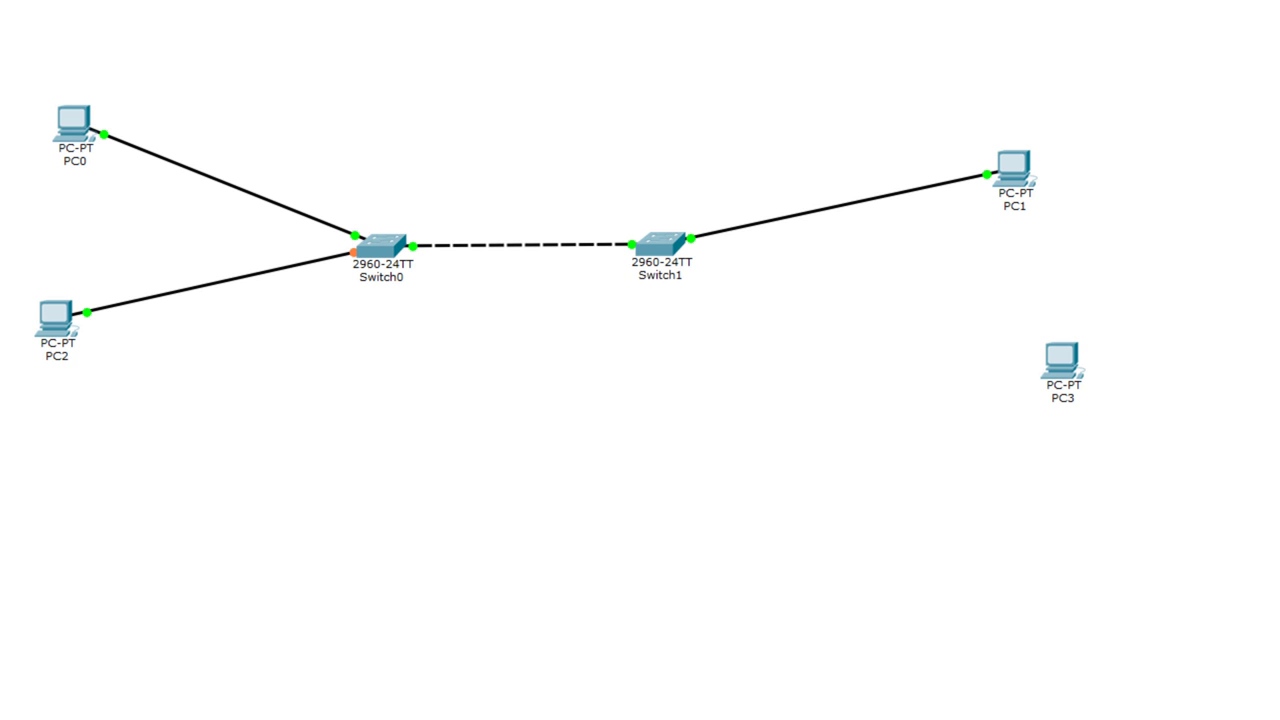
click(660, 250)
click(1062, 362)
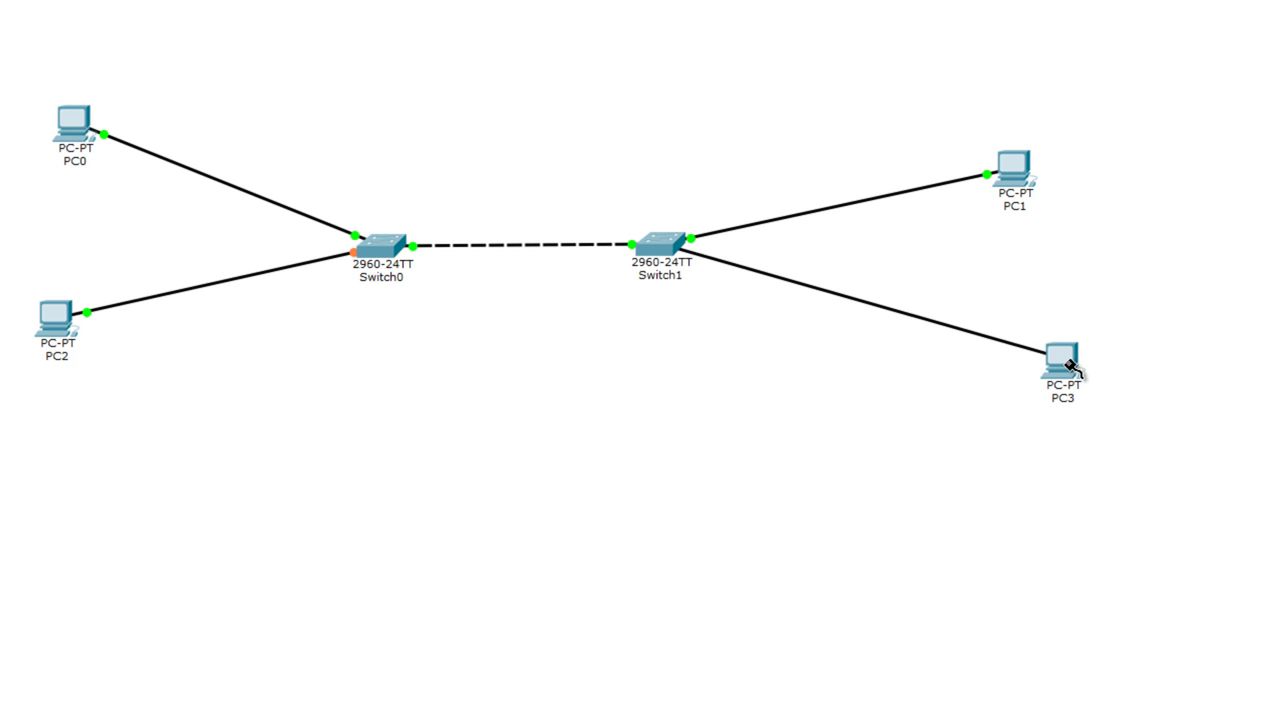
drag(56, 322, 62, 368)
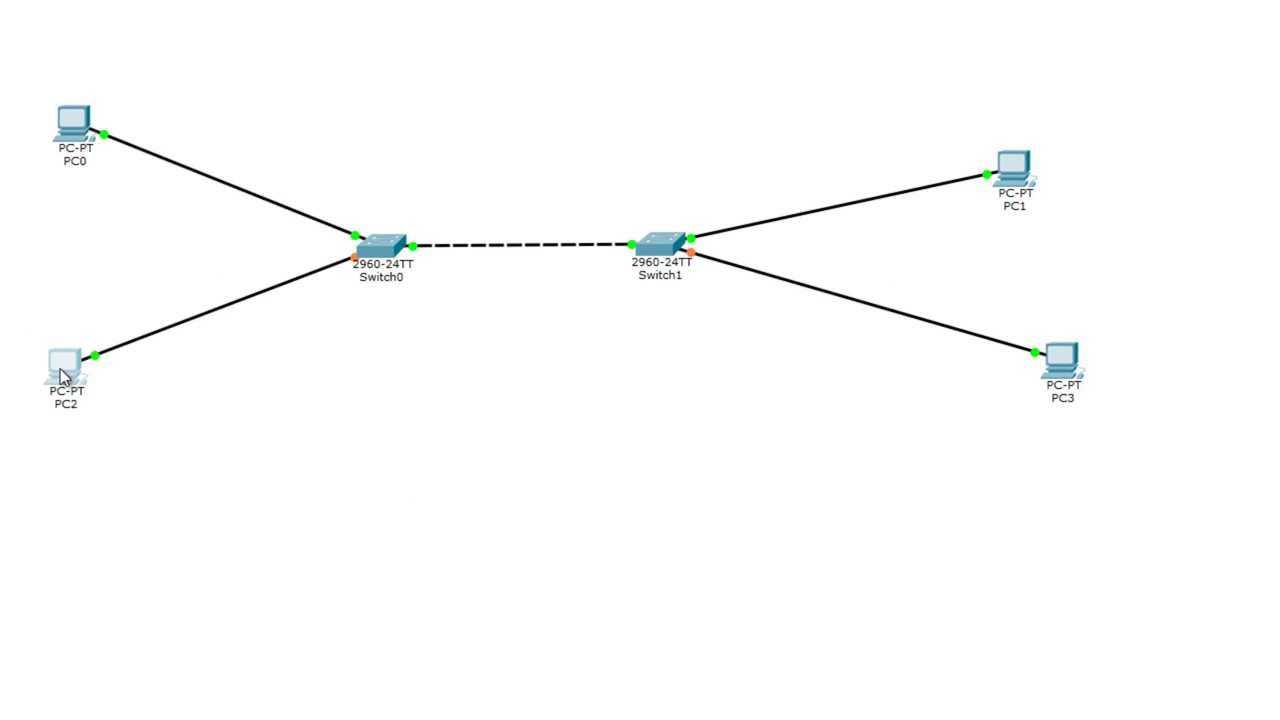
click(60, 367)
Give PC2 static IP 192.168.2.1 with subnet mask 255.255.255.0.
click(62, 368)
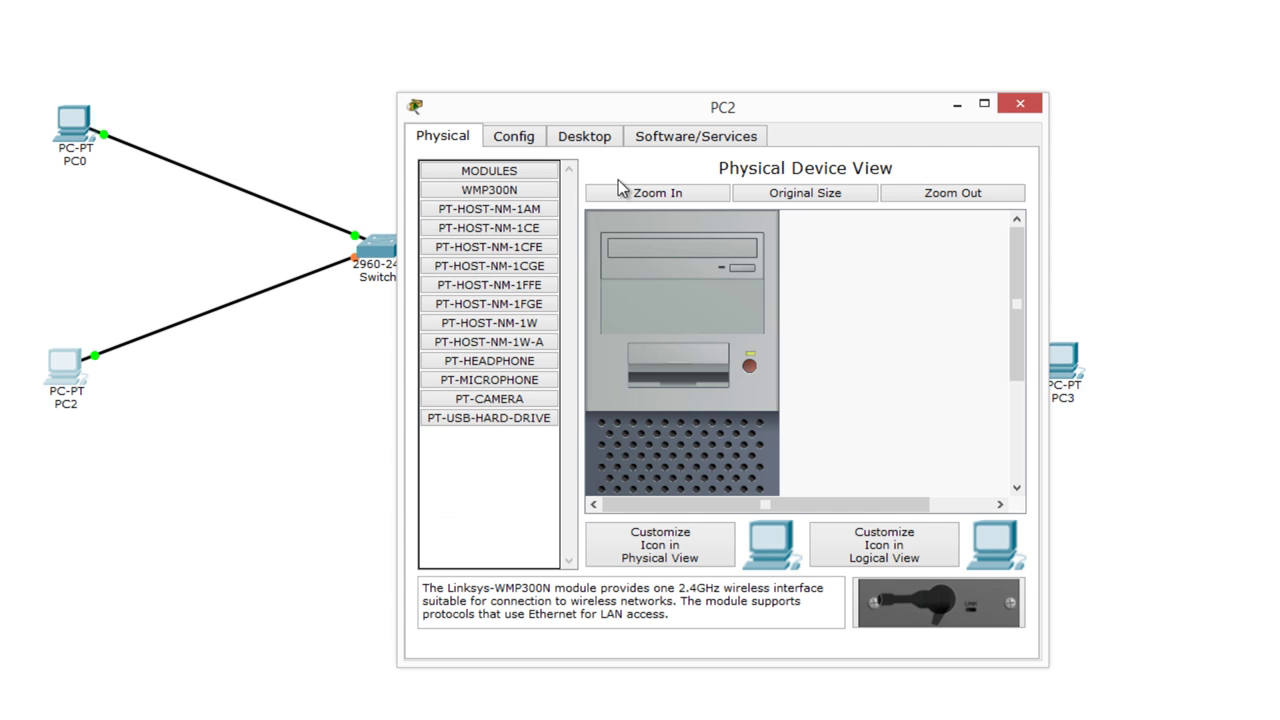
click(587, 136)
click(490, 217)
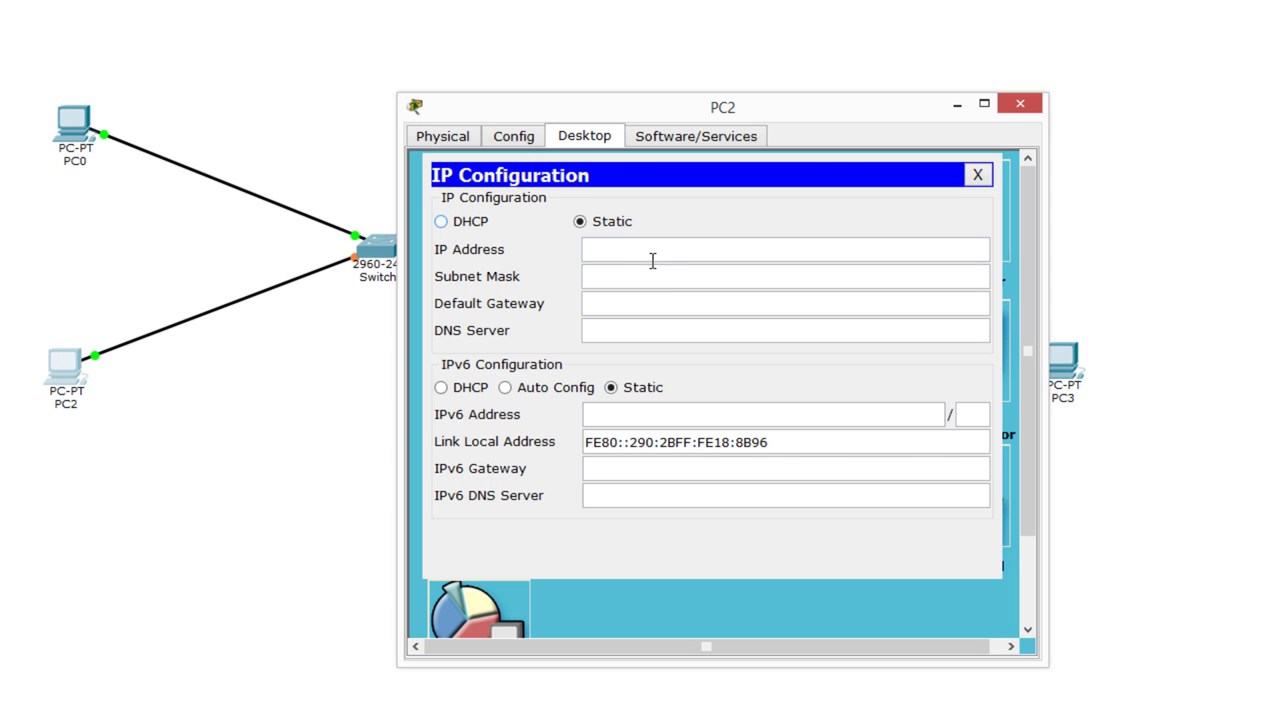
click(680, 250)
text(192.168.2.1)
key(Tab)
click(977, 175)
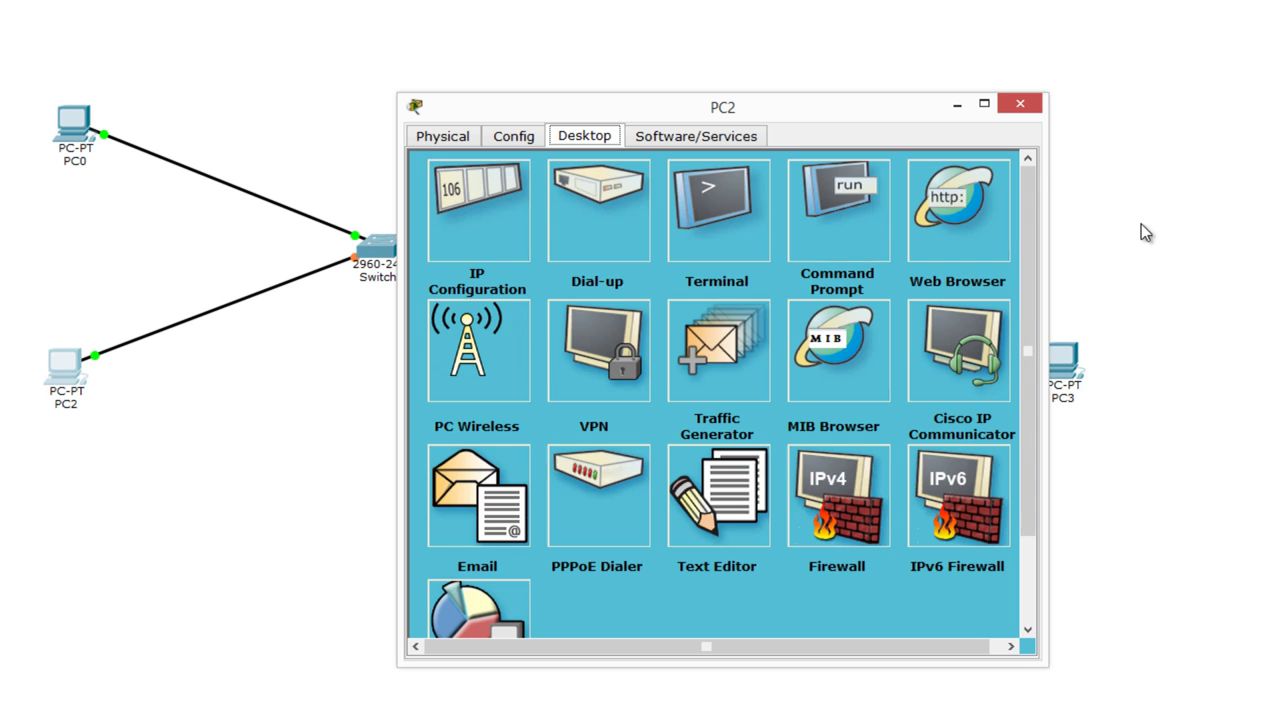
click(1019, 103)
Give PC3 static IP 192.168.2.2 with subnet mask 255.255.255.0.
click(1072, 378)
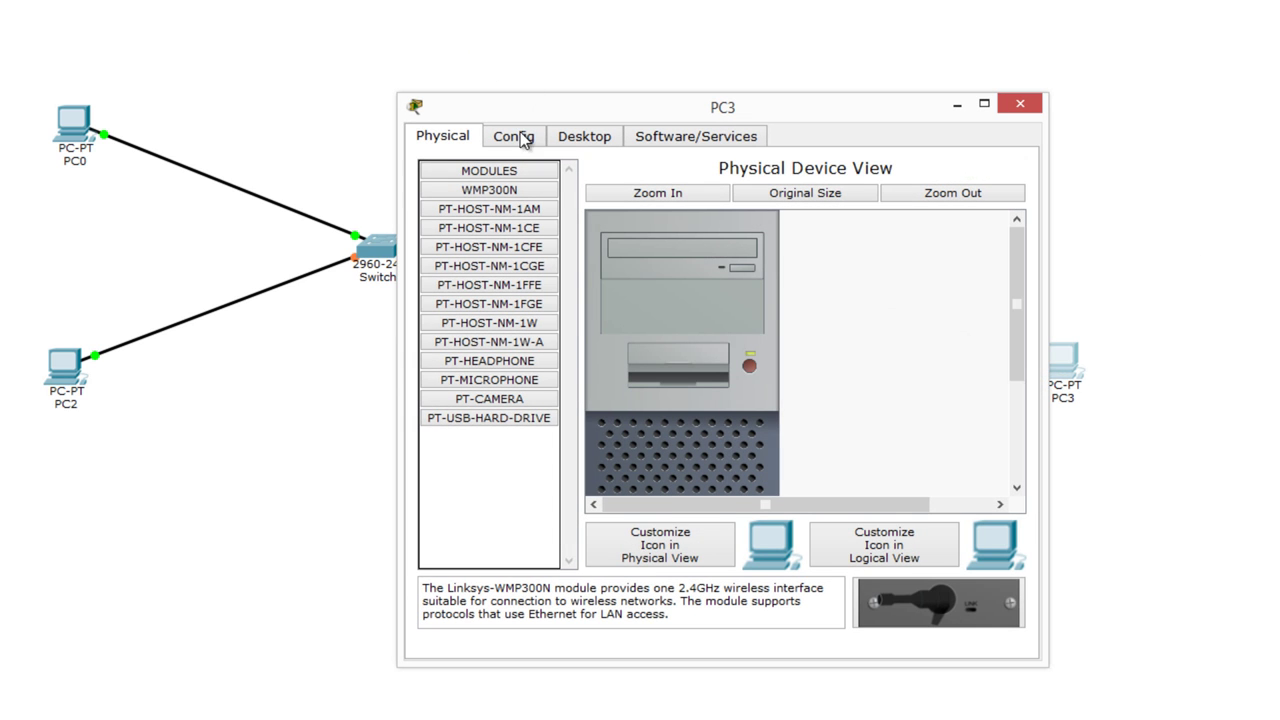
click(584, 136)
click(480, 203)
click(622, 243)
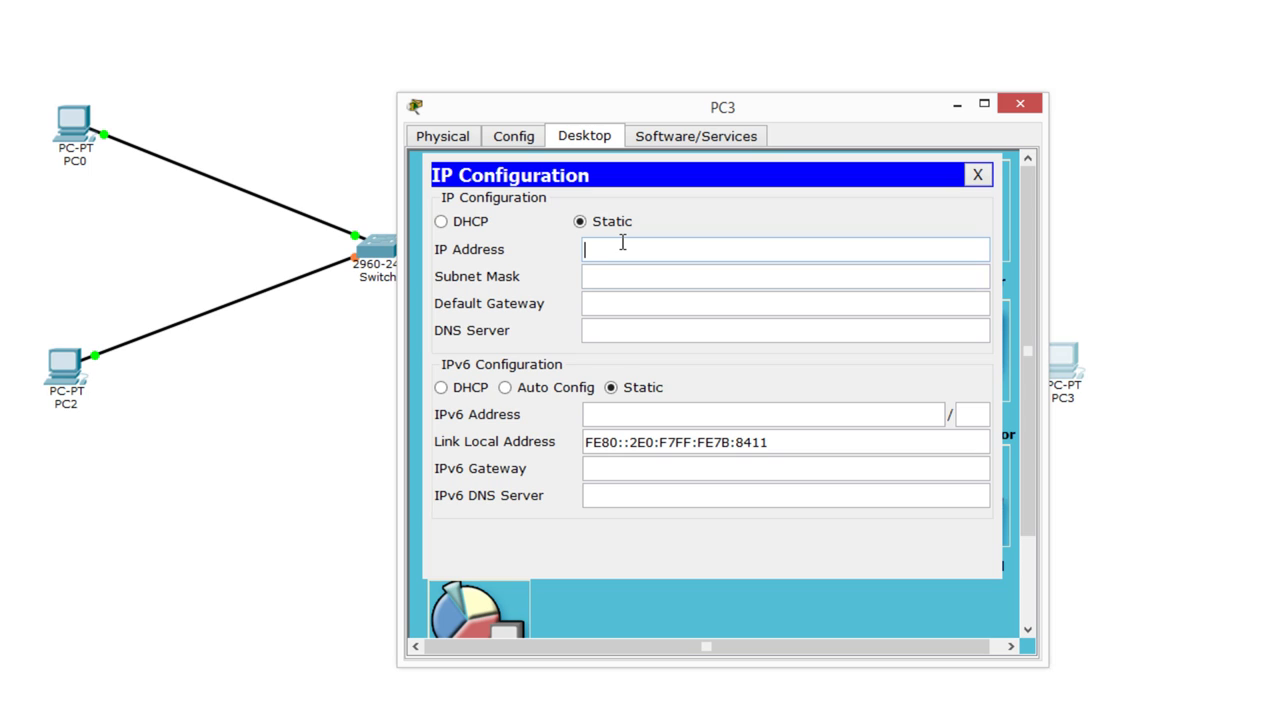
text(192.168.2.2)
key(Tab)
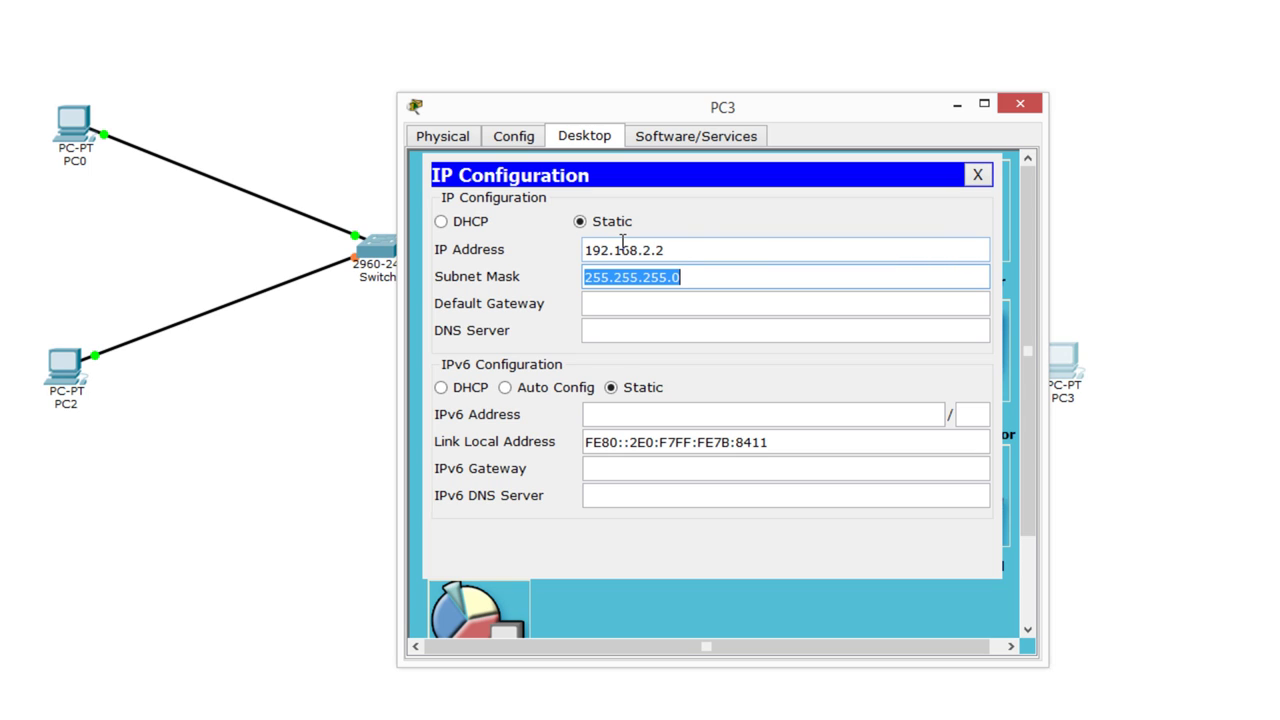
click(978, 175)
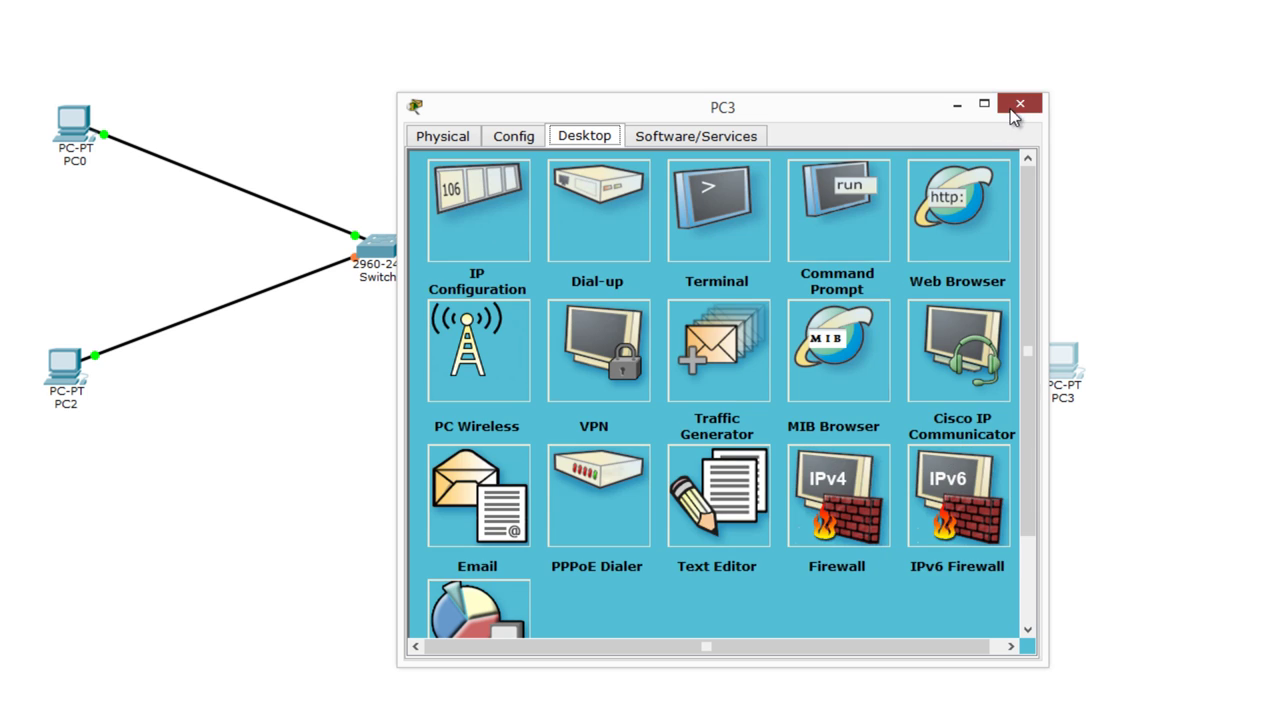
click(1012, 108)
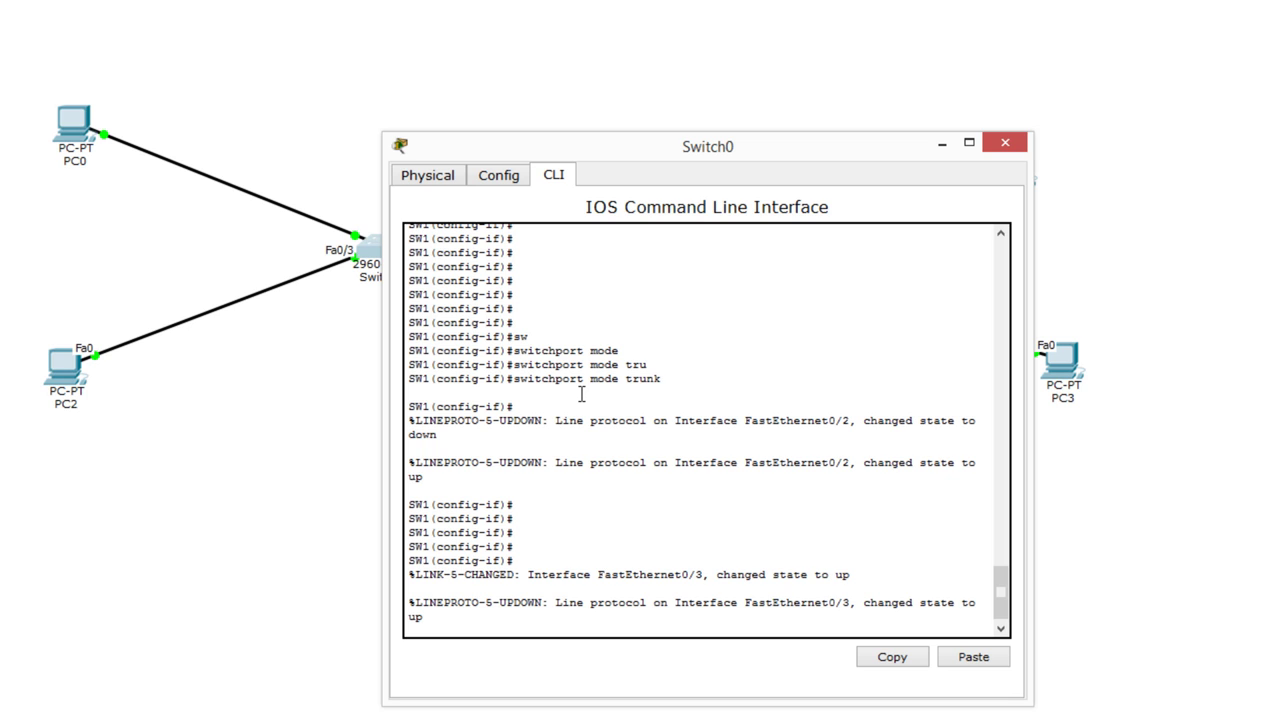
Make Switch0's Fa0/3 an access port in VLAN 20, then reopen PC3's window.
key(Return)
key(Return)
key(Return)
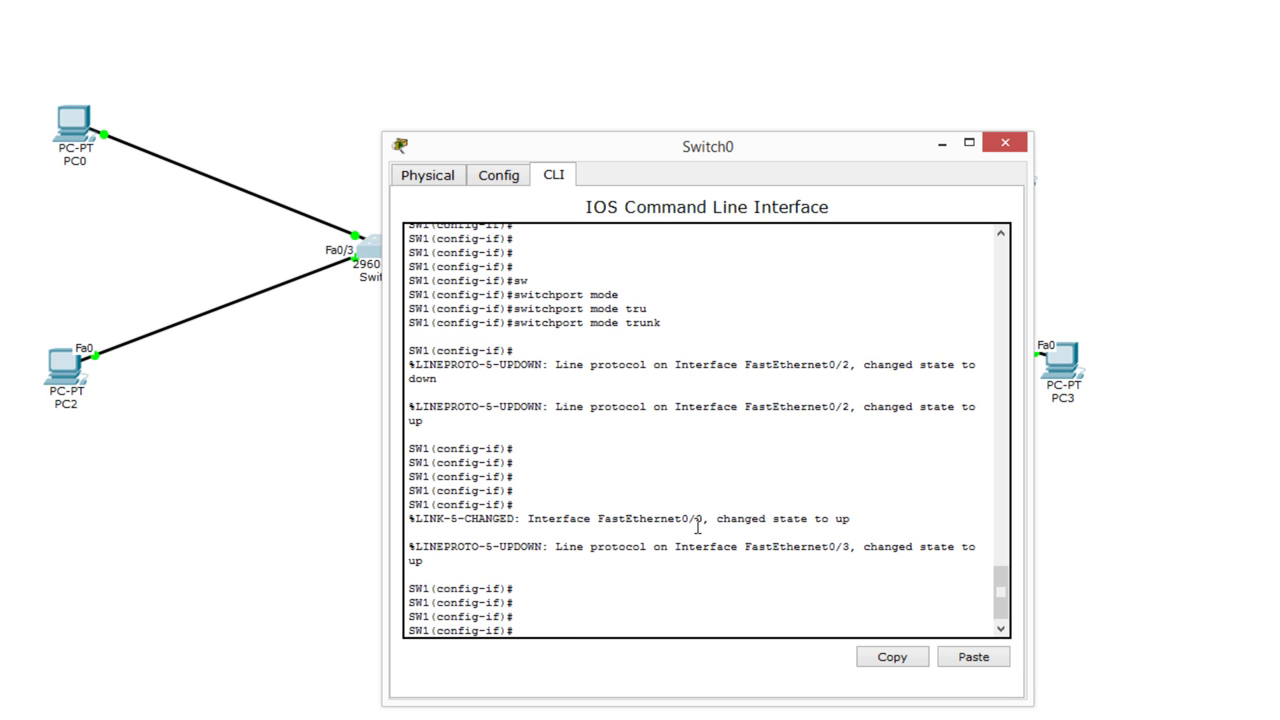
text(int f0/3)
key(Return)
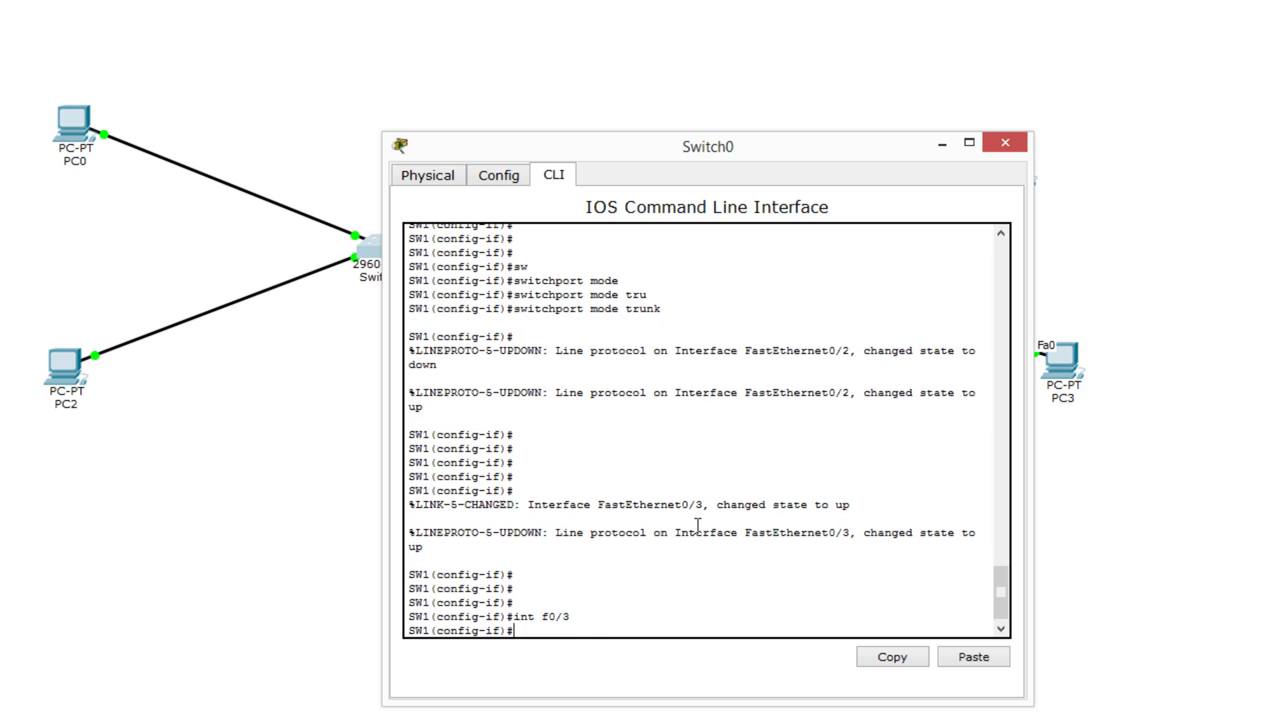
text(sw)
key(Tab)
text(mode a)
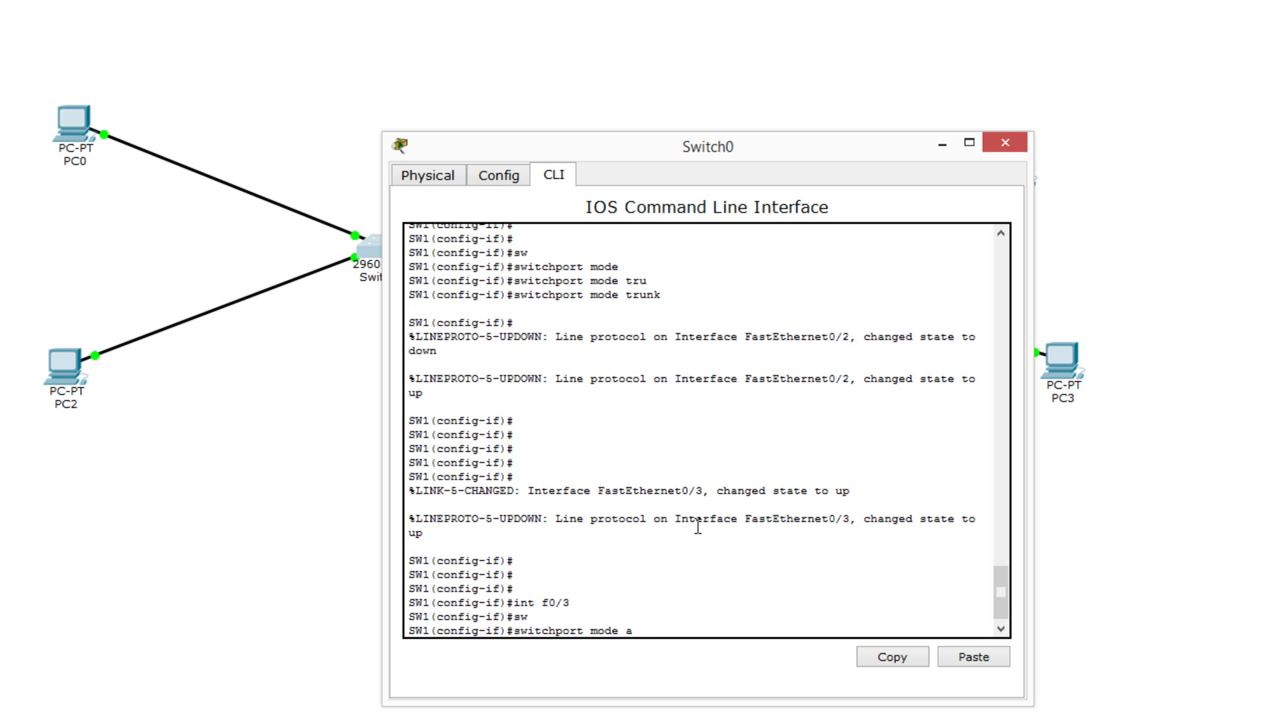
text(cc)
key(Return)
text(sw)
key(Tab)
text(acc v)
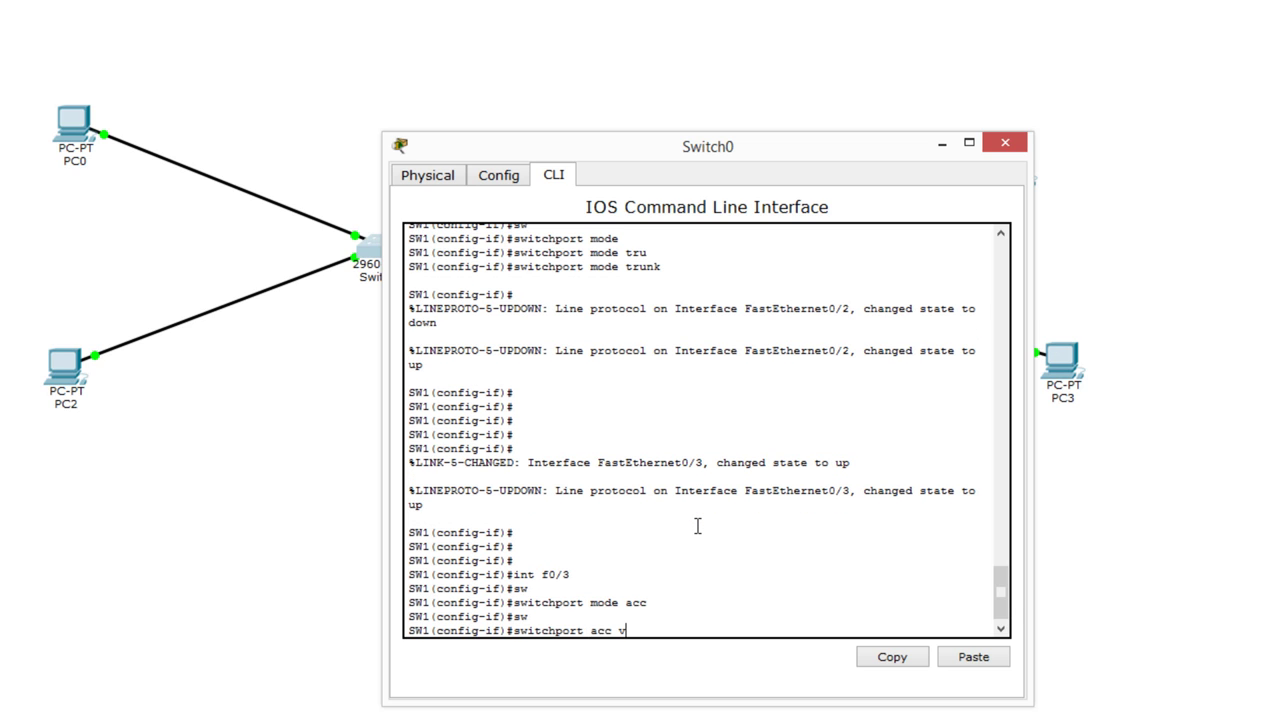
text(lan 20)
key(Return)
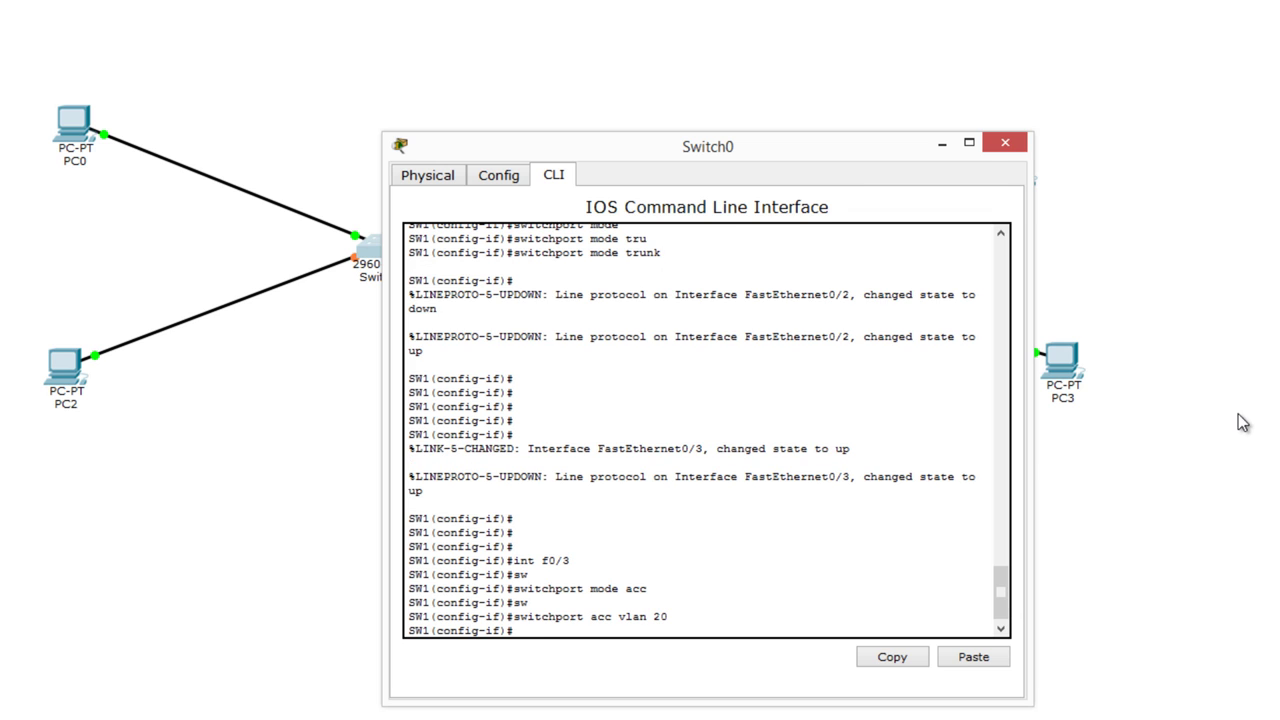
click(1238, 423)
click(1057, 372)
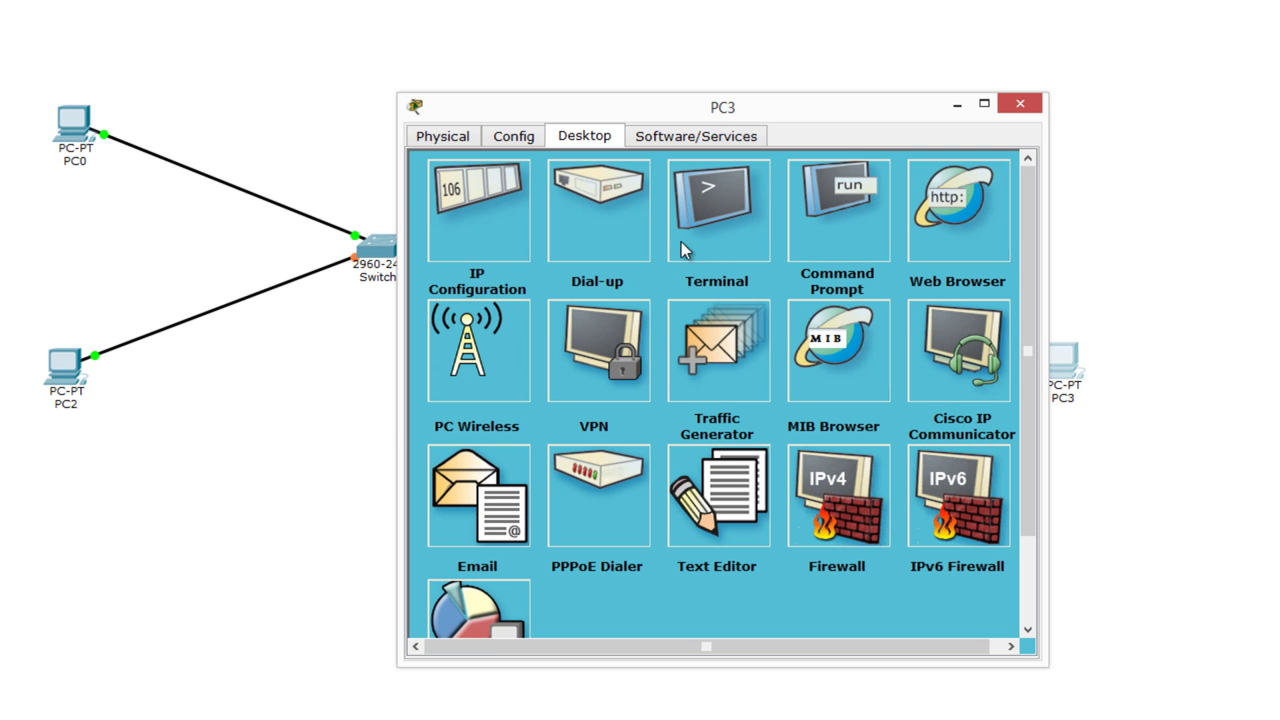
In Switch1's CLI, make Fa0/3 an access port in VLAN 20.
click(1020, 104)
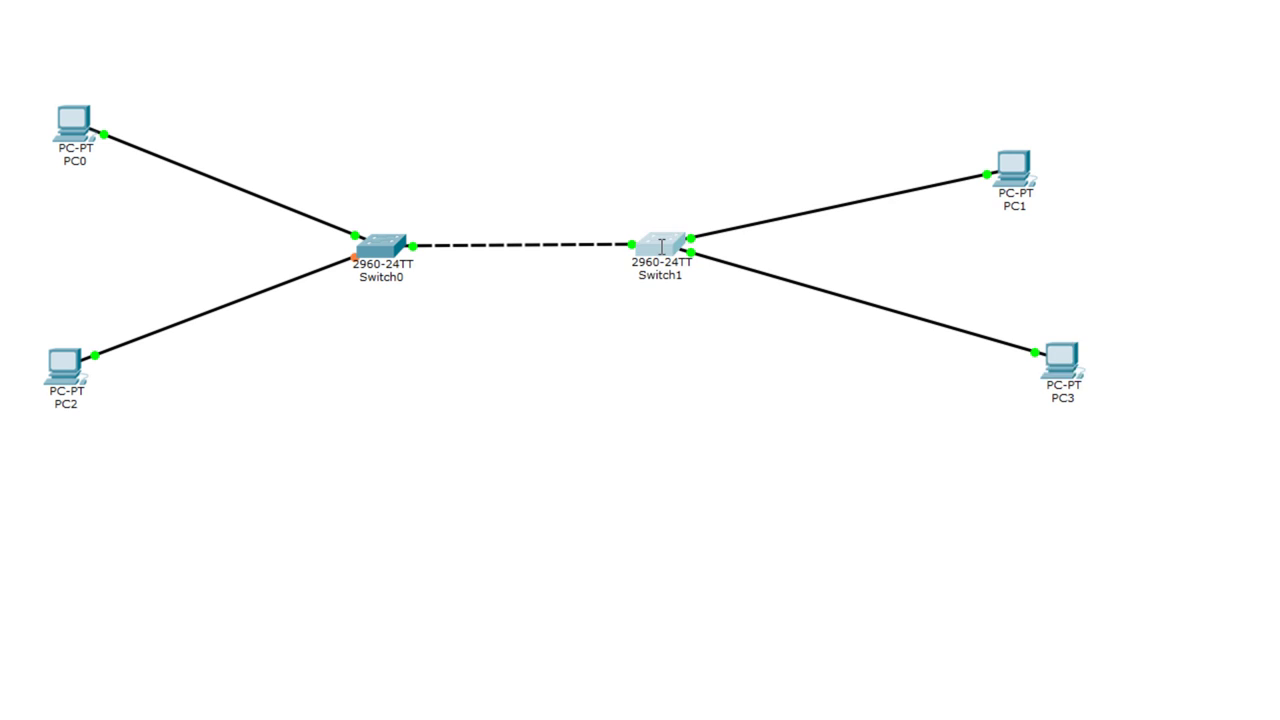
click(660, 245)
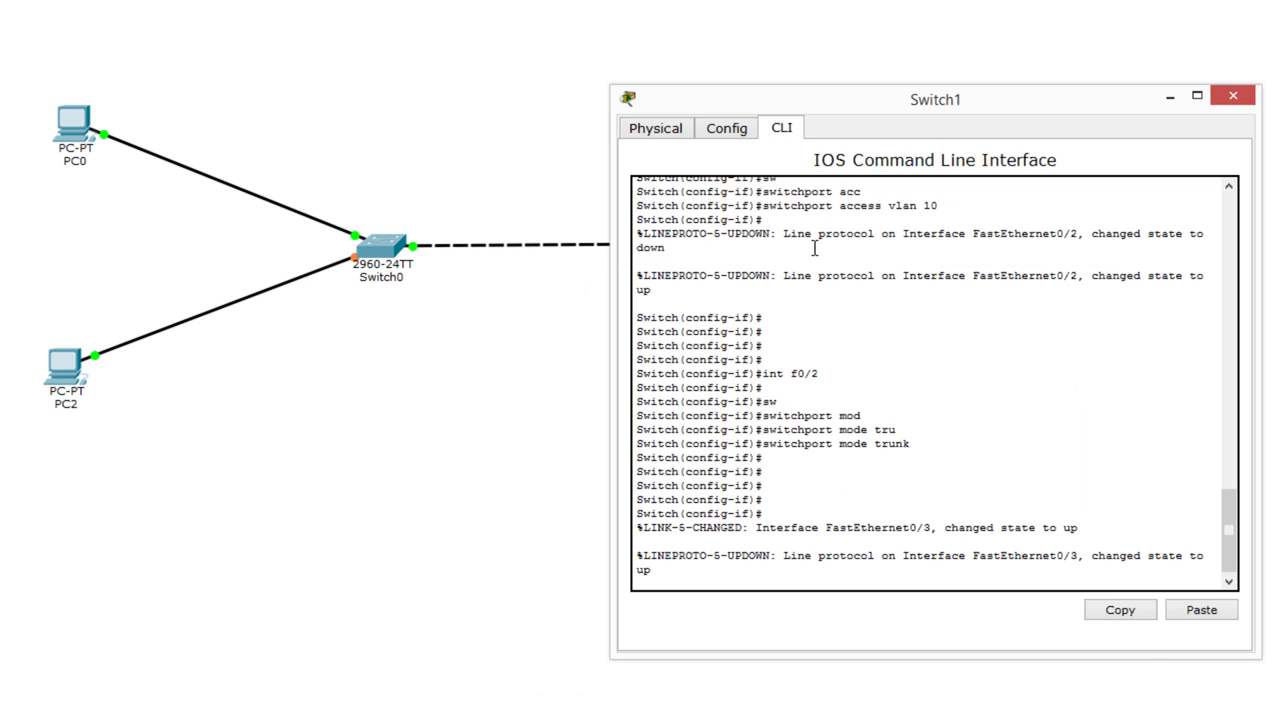
key(Return)
key(Return)
key(Return)
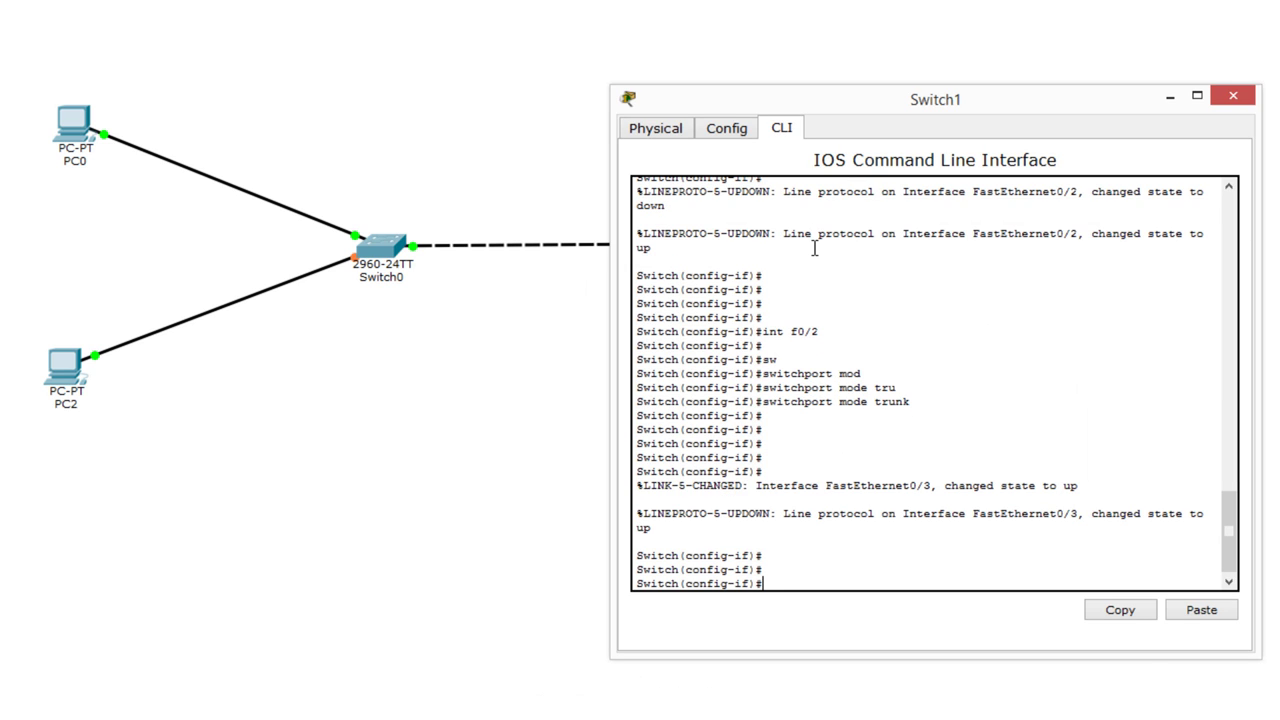
text(int f0/3)
key(Return)
text(sw)
key(Tab)
text(mod)
key(Tab)
text(c)
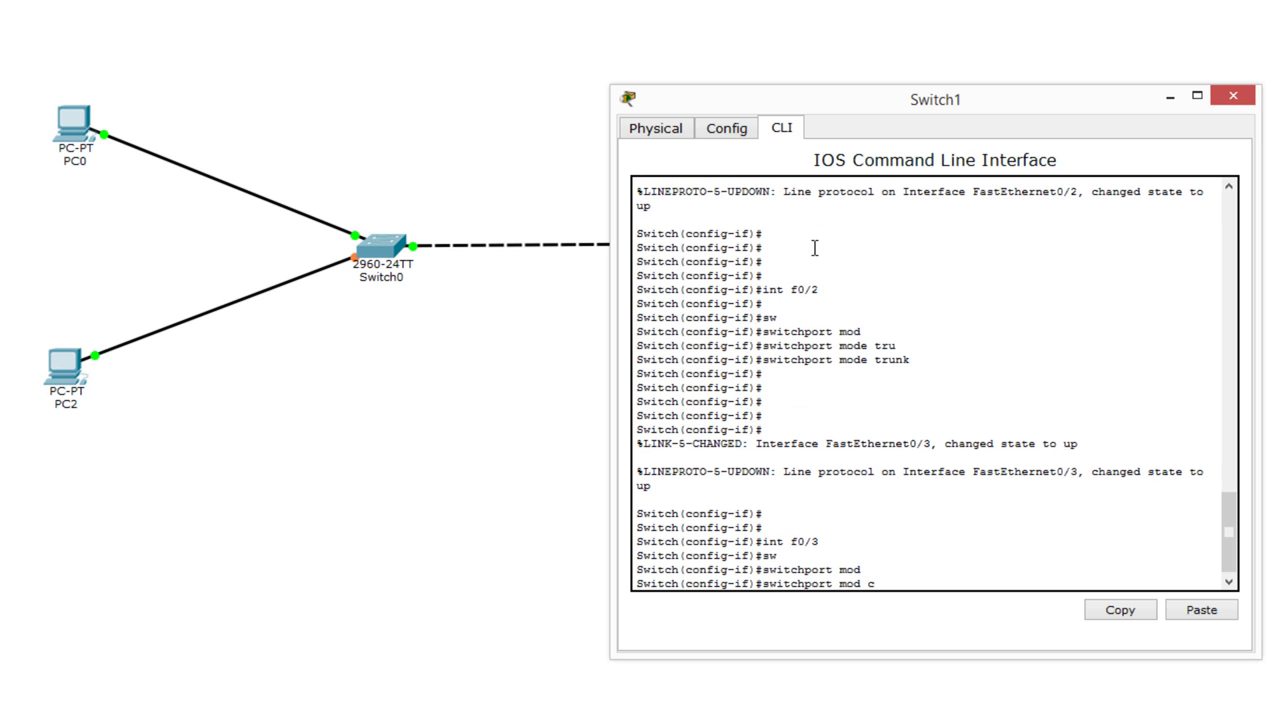
text(cc)
key(Return)
key(Return)
text(sw)
key(Tab)
text(a)
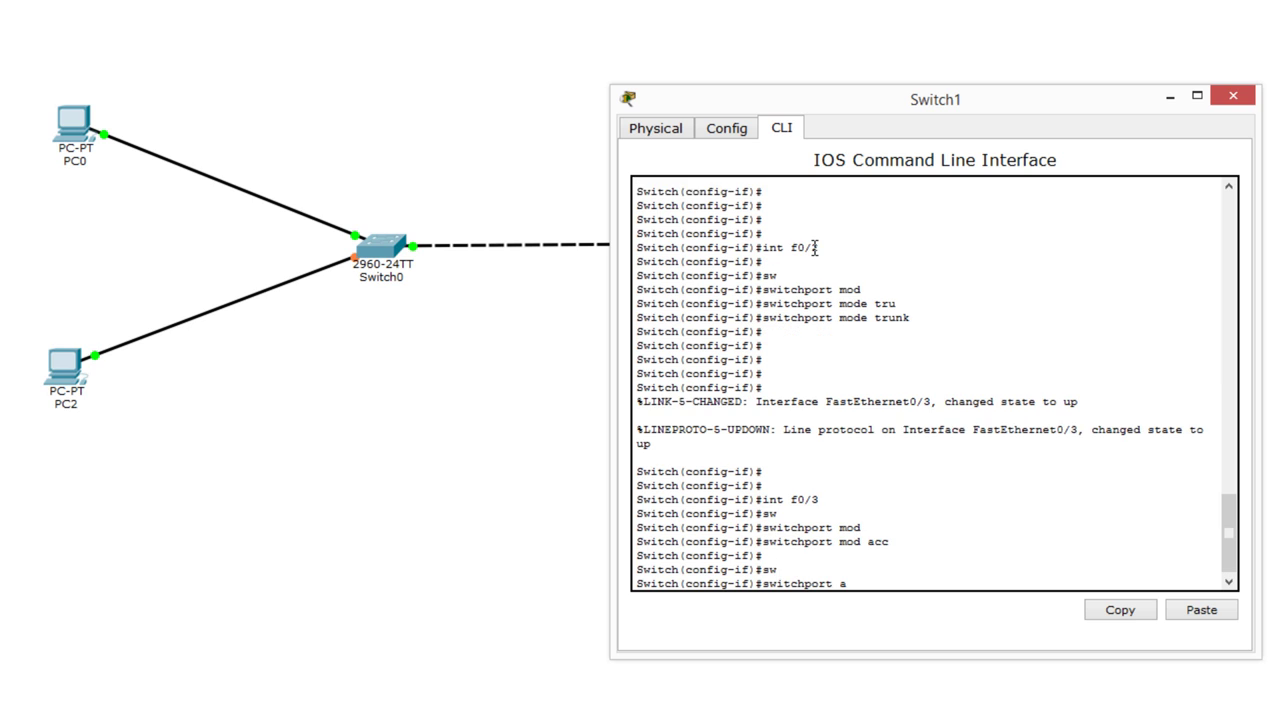
text(cc vlan 20)
key(Return)
key(Return)
key(Return)
key(Return)
key(Return)
Move Switch1's window lower and highlight the 'Access VLAN does not exist' message.
text(\)
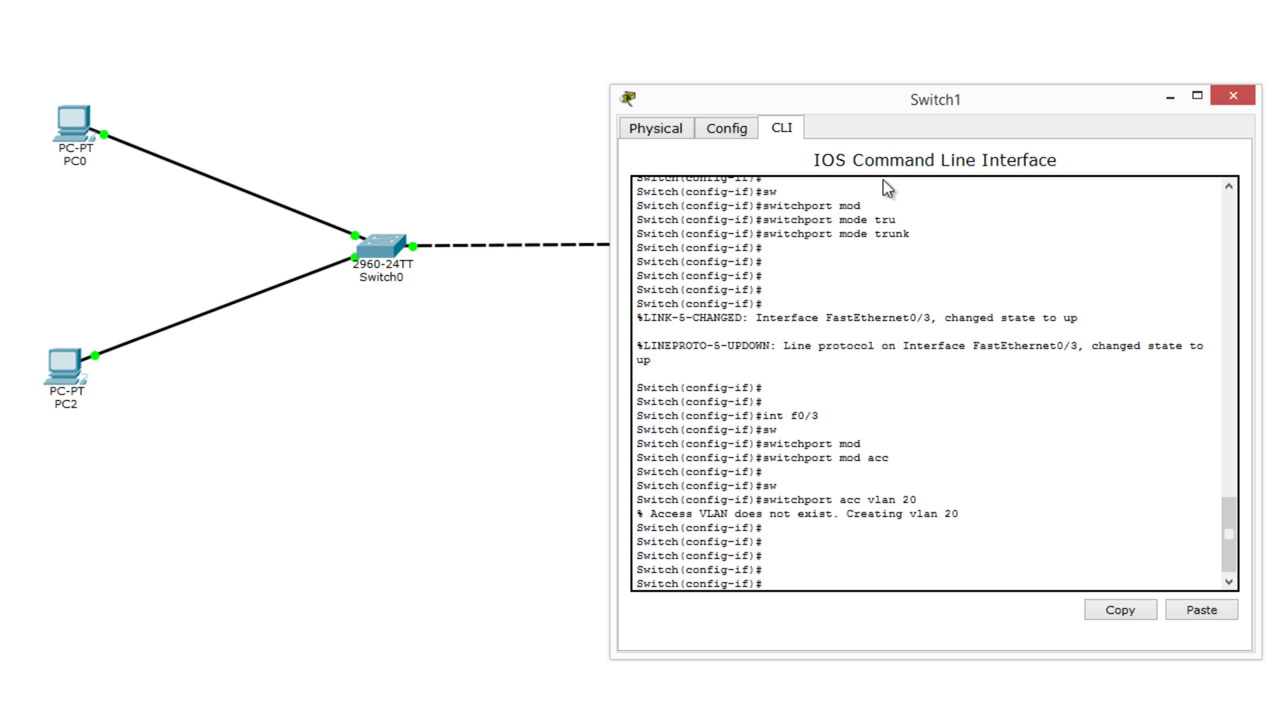
drag(876, 104, 788, 158)
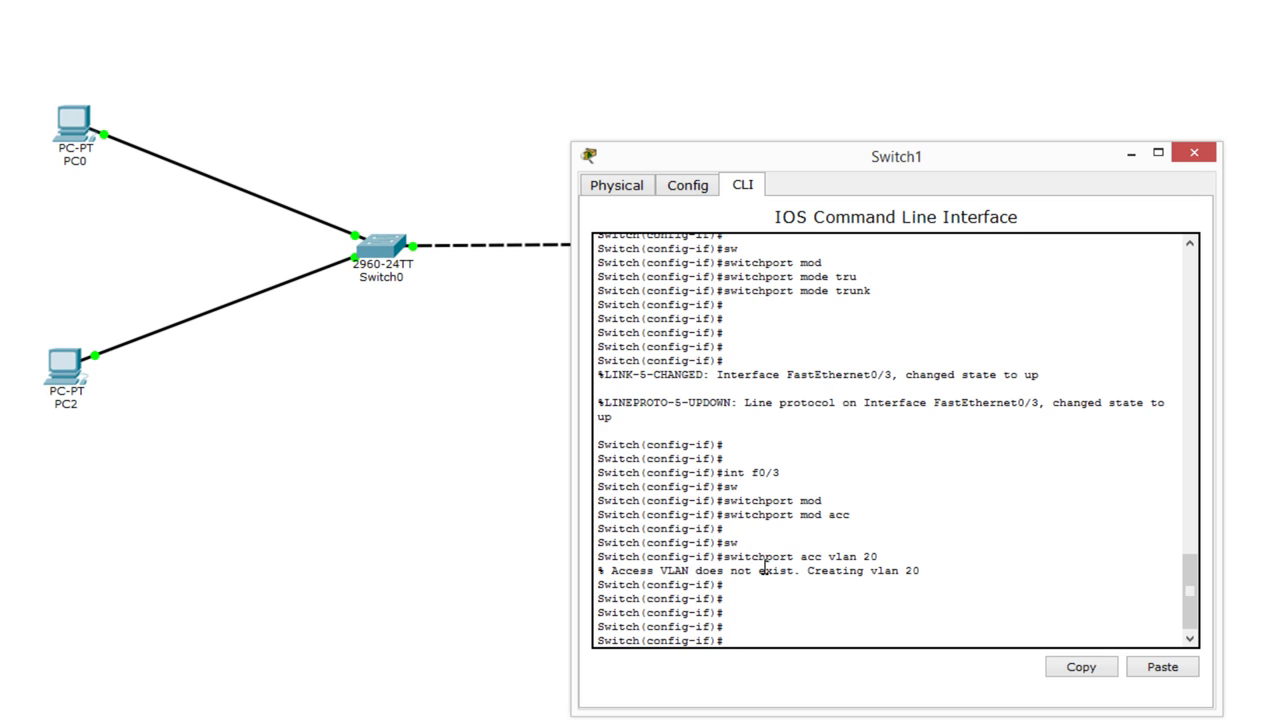
drag(605, 570, 796, 571)
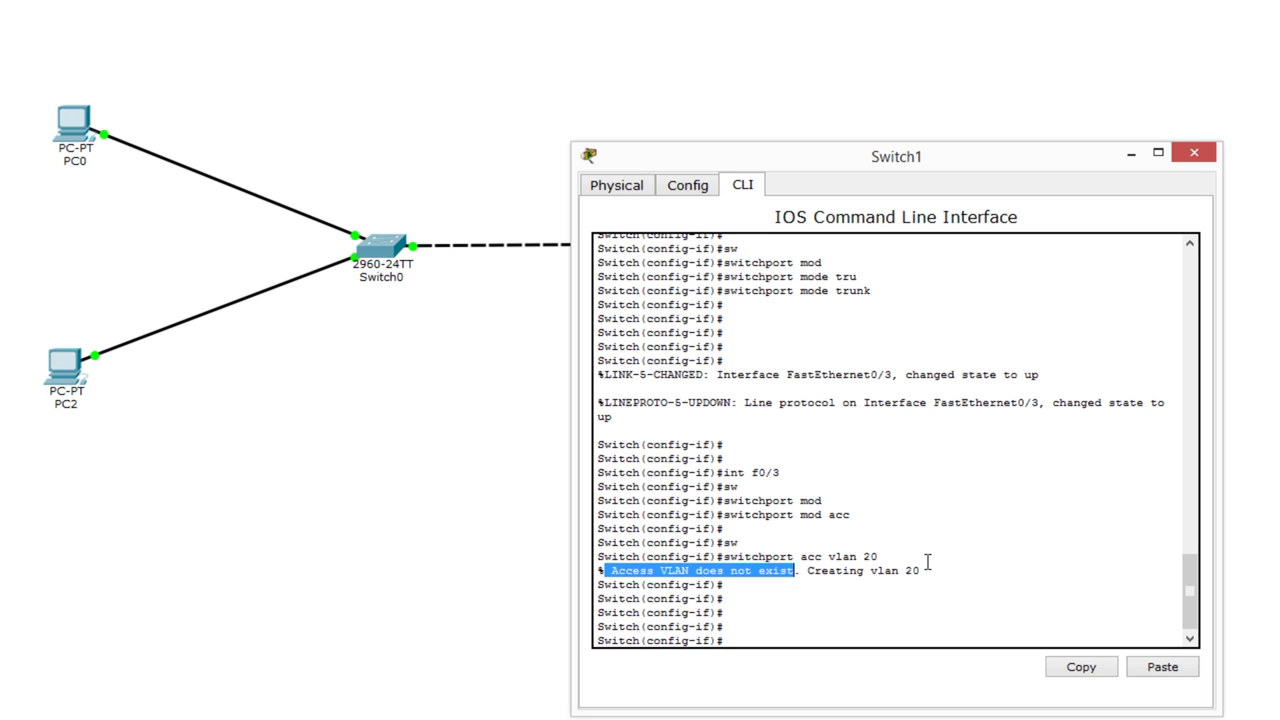
Exit configuration mode on Switch1 with Ctrl+Z and run 'sh vlan'.
click(781, 635)
text(exi)
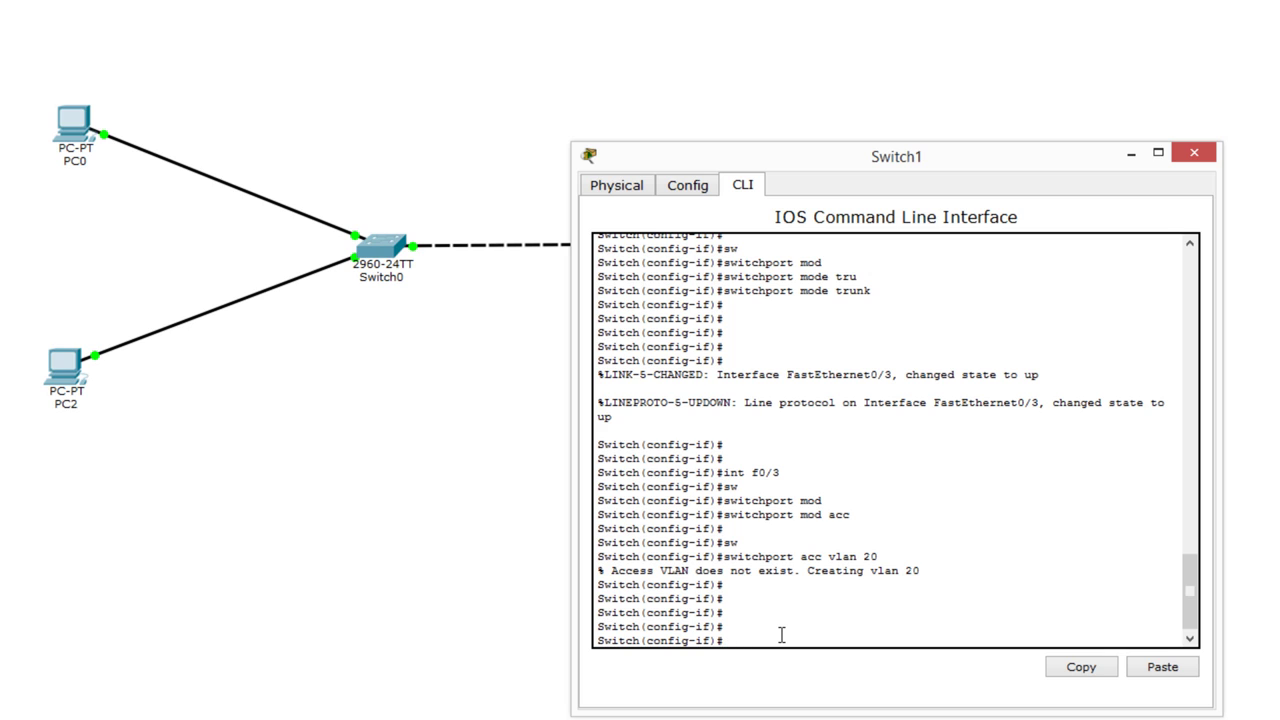
key(ctrl+z)
key(Return)
key(Return)
key(Return)
key(Return)
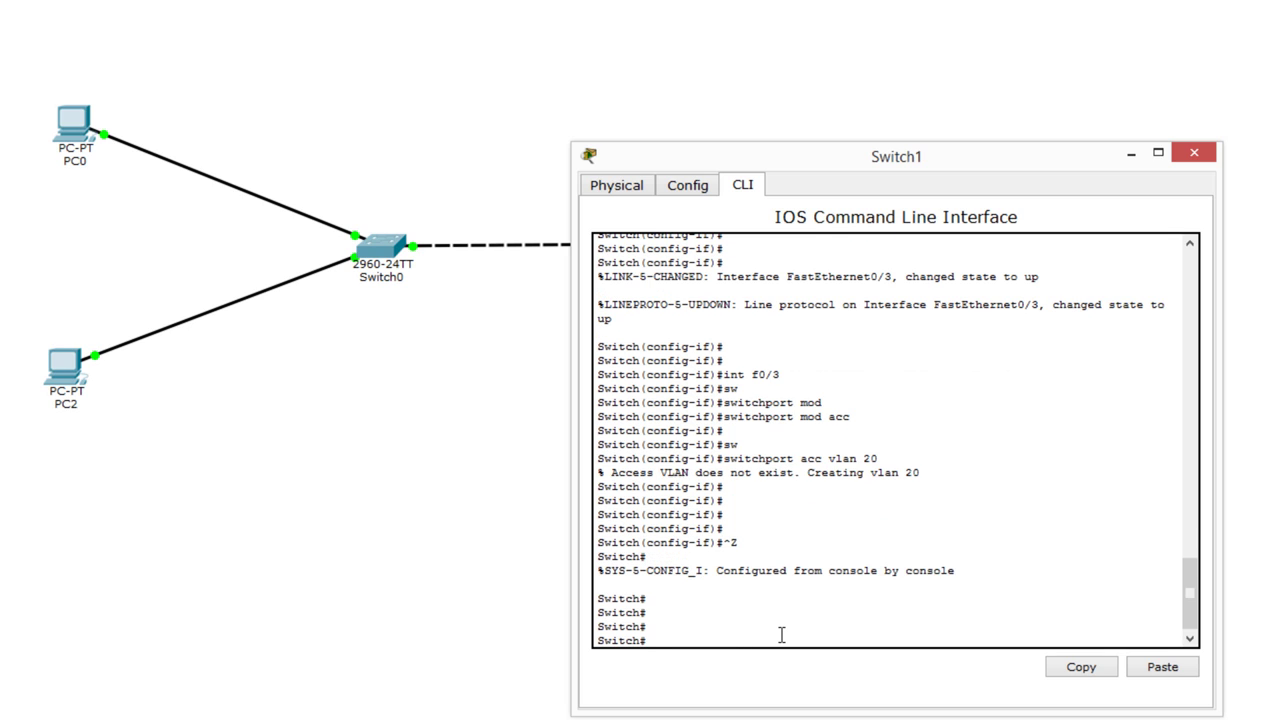
text(sh la)
text(lan)
key(Return)
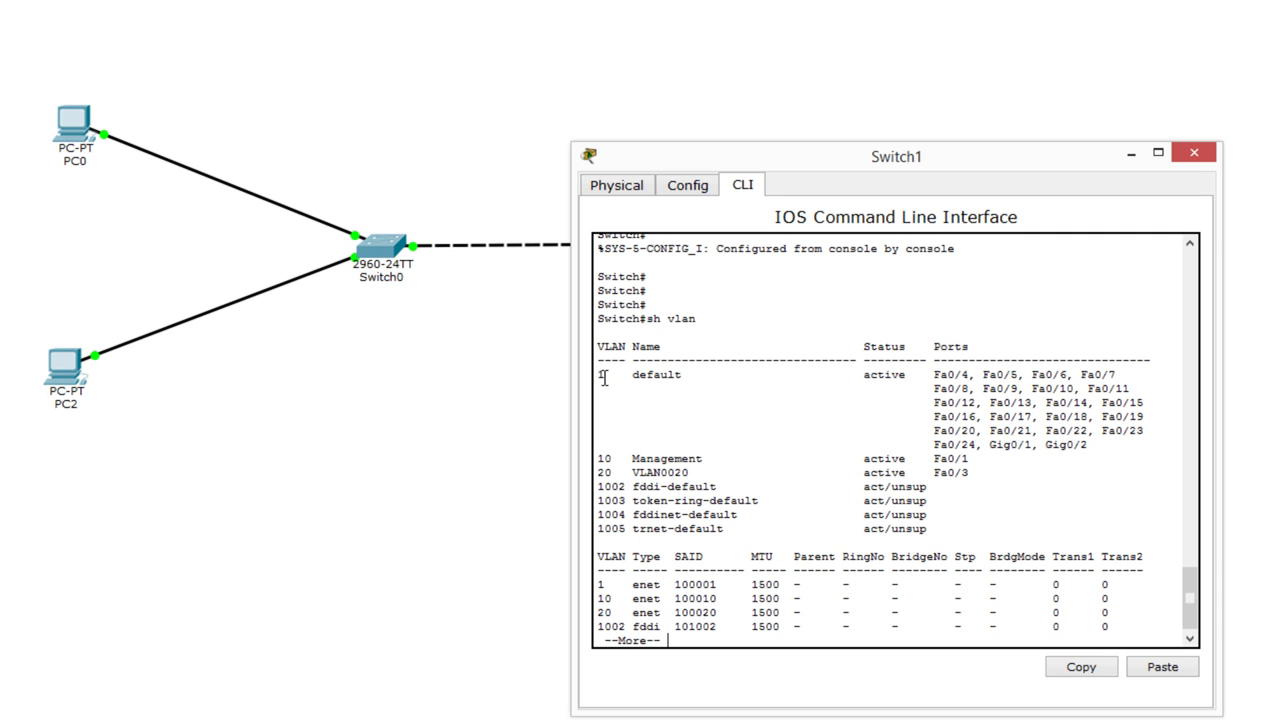
Highlight VLAN 10 Management on Fa0/1 and VLAN0020 on Fa0/3 in the output.
drag(596, 375, 1139, 440)
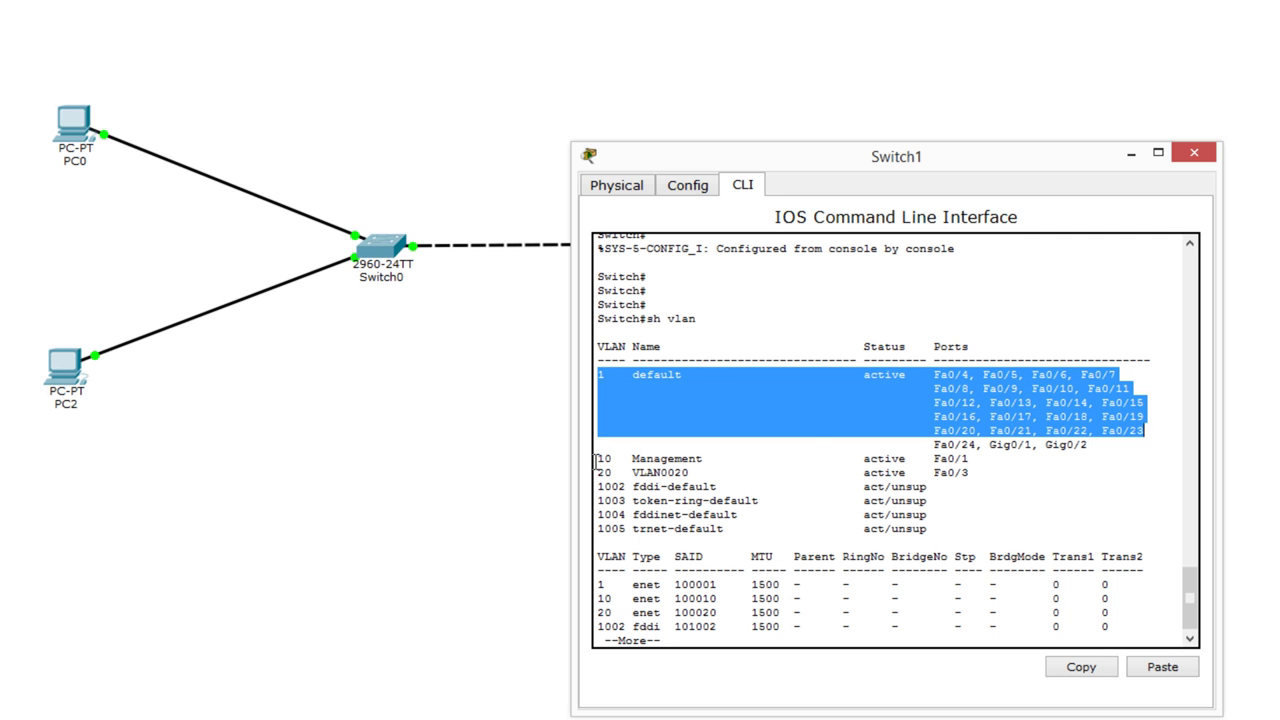
drag(597, 458, 724, 461)
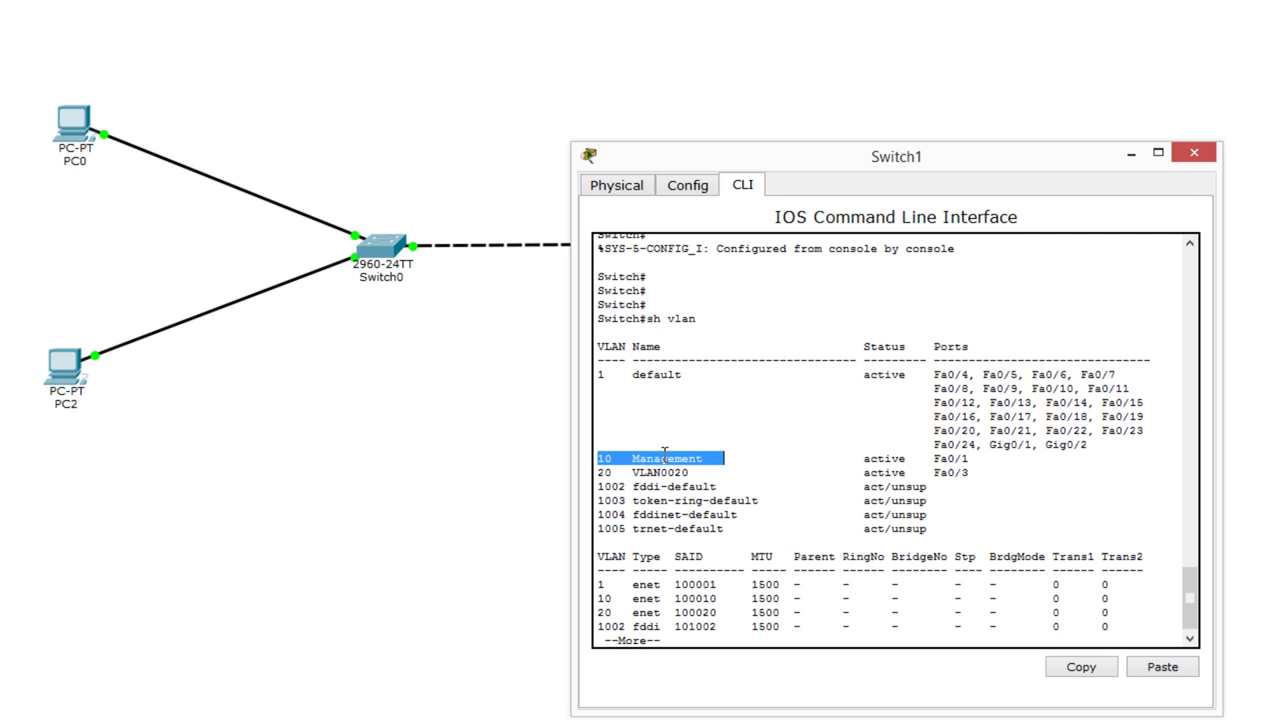
drag(972, 458, 930, 452)
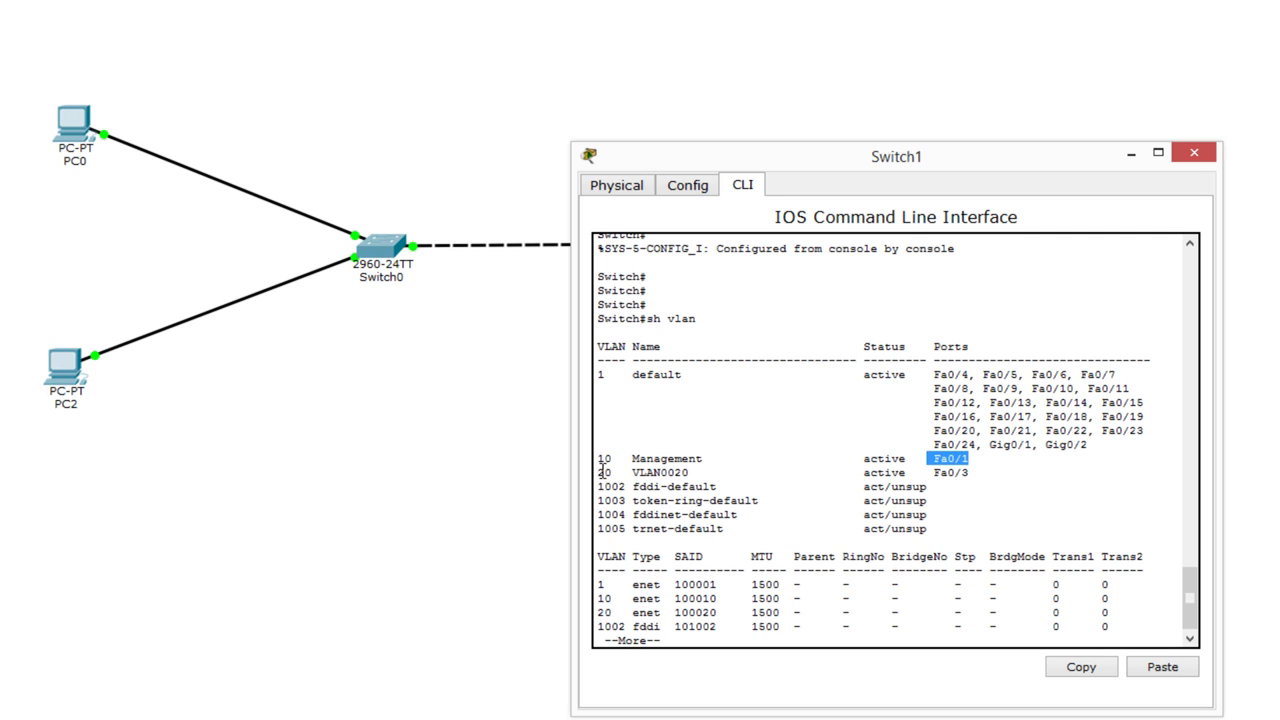
drag(600, 472, 705, 473)
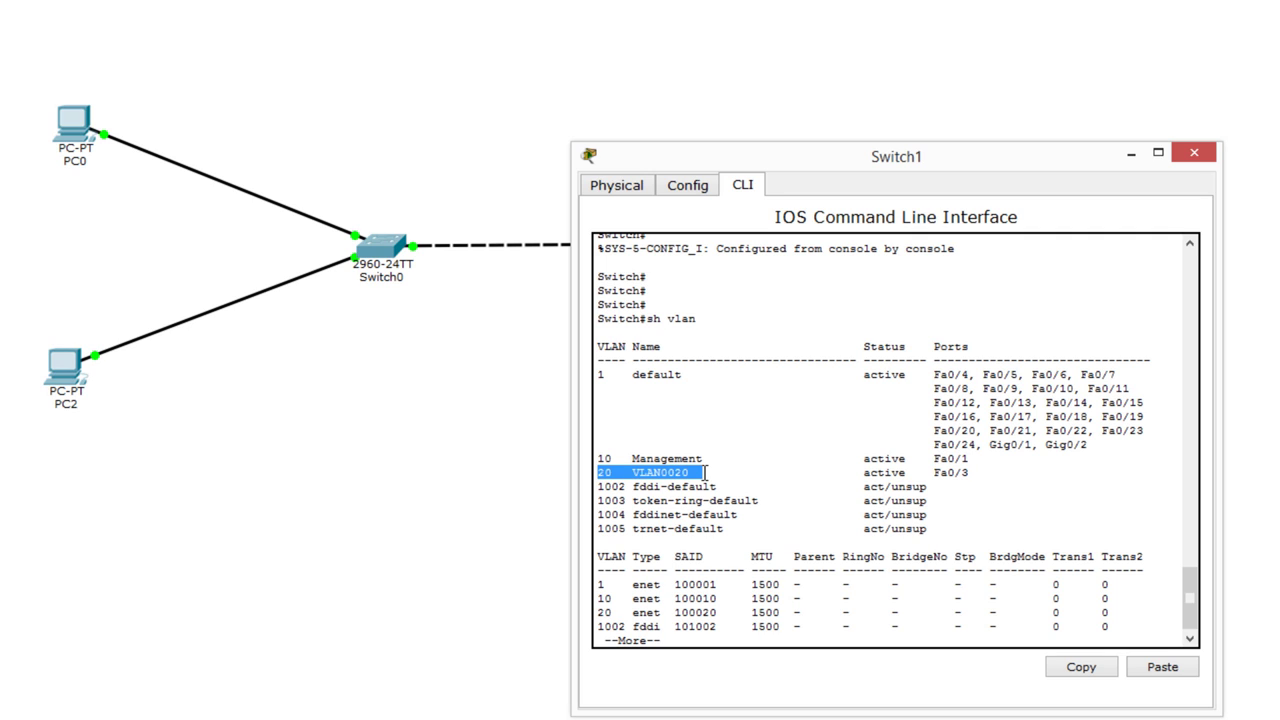
click(638, 478)
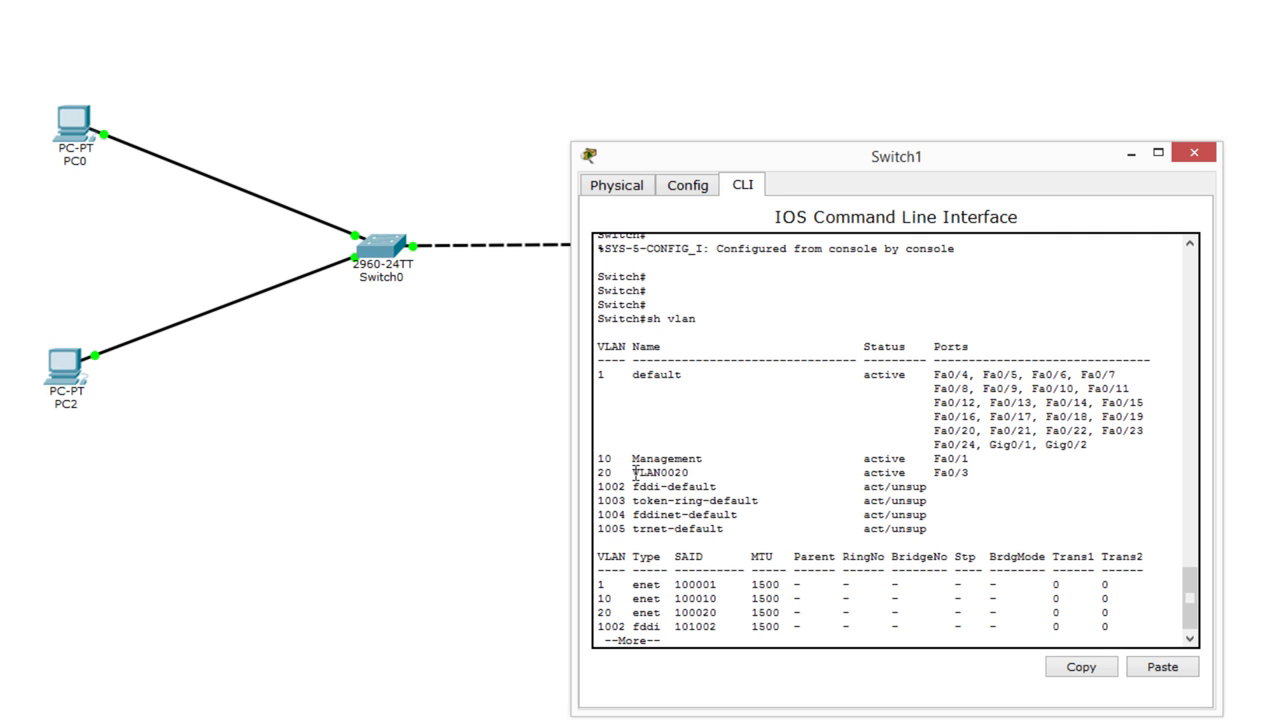
drag(632, 474, 690, 478)
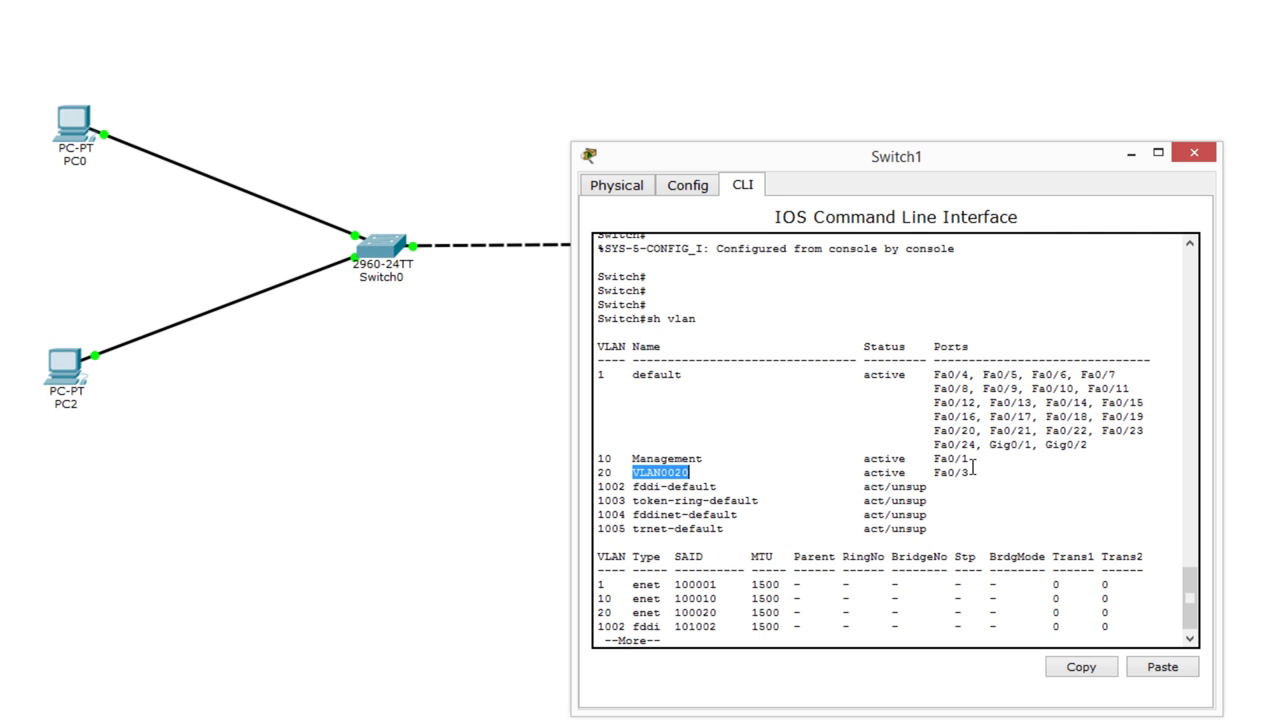
drag(972, 467, 910, 470)
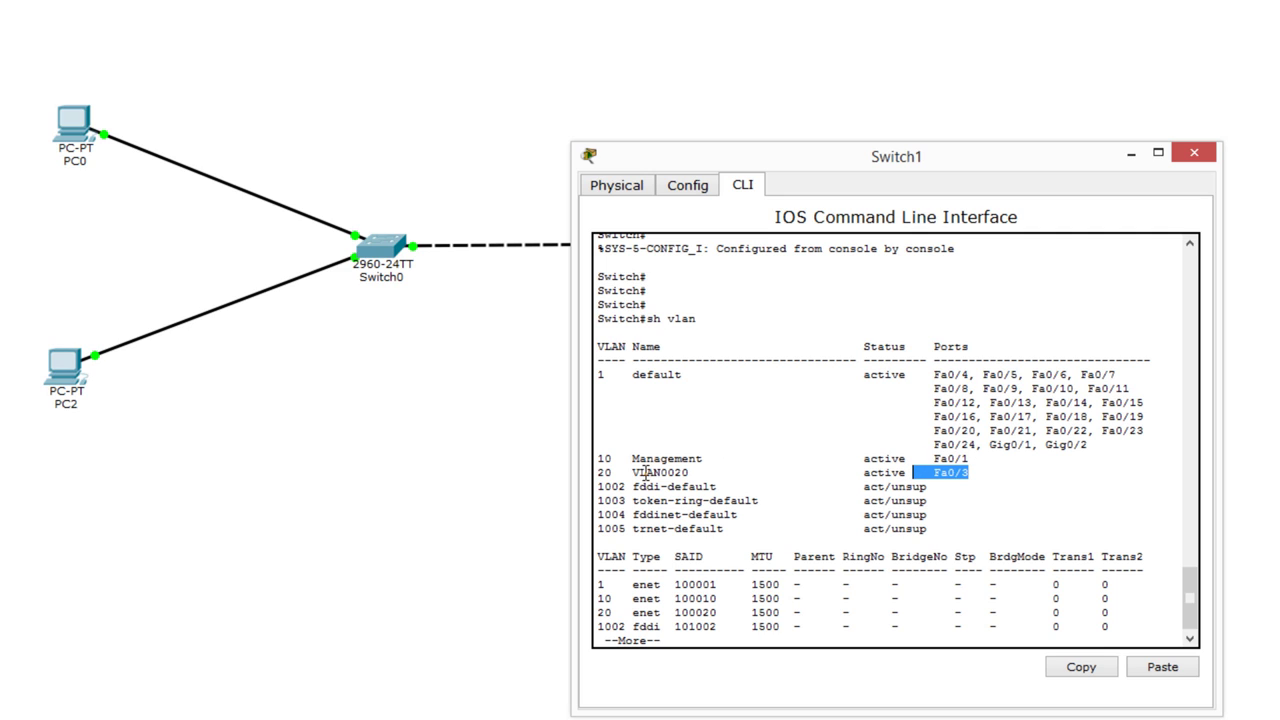
drag(645, 472, 690, 472)
click(693, 465)
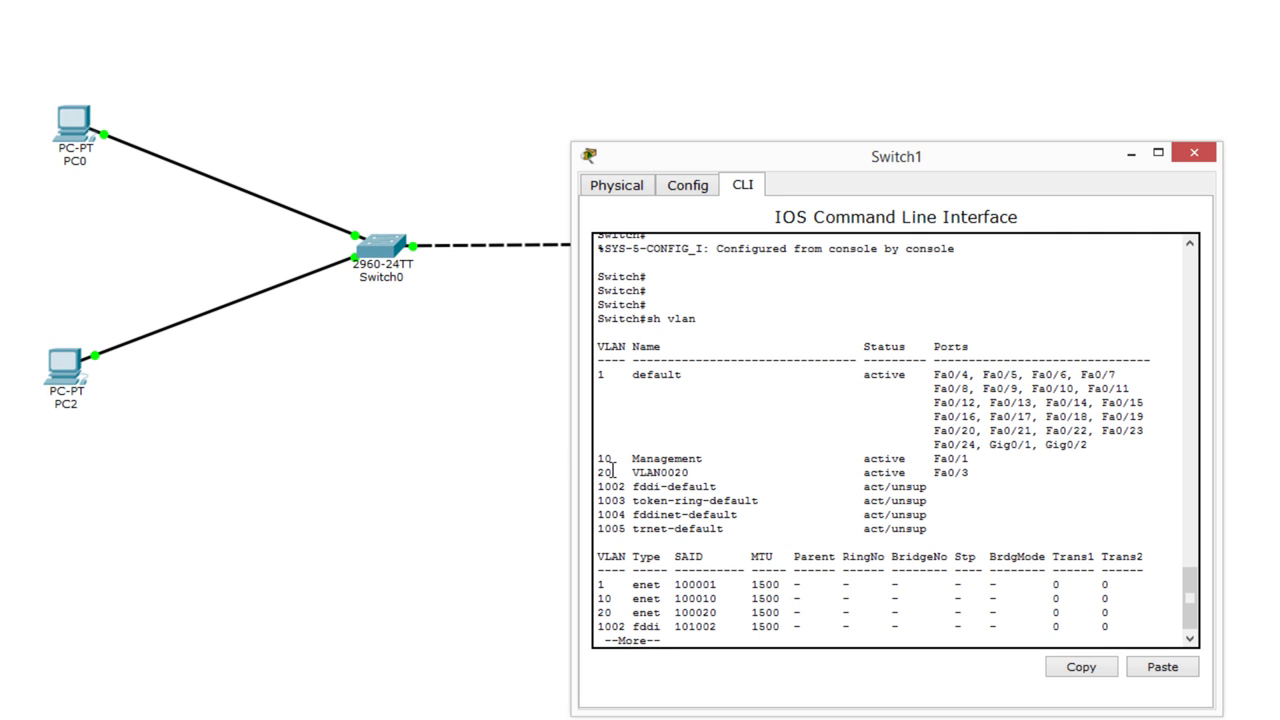
drag(613, 470, 597, 457)
click(1108, 512)
Finish the VLAN listing, then enter VLAN 20's configuration and name it Employees.
key(space)
key(Return)
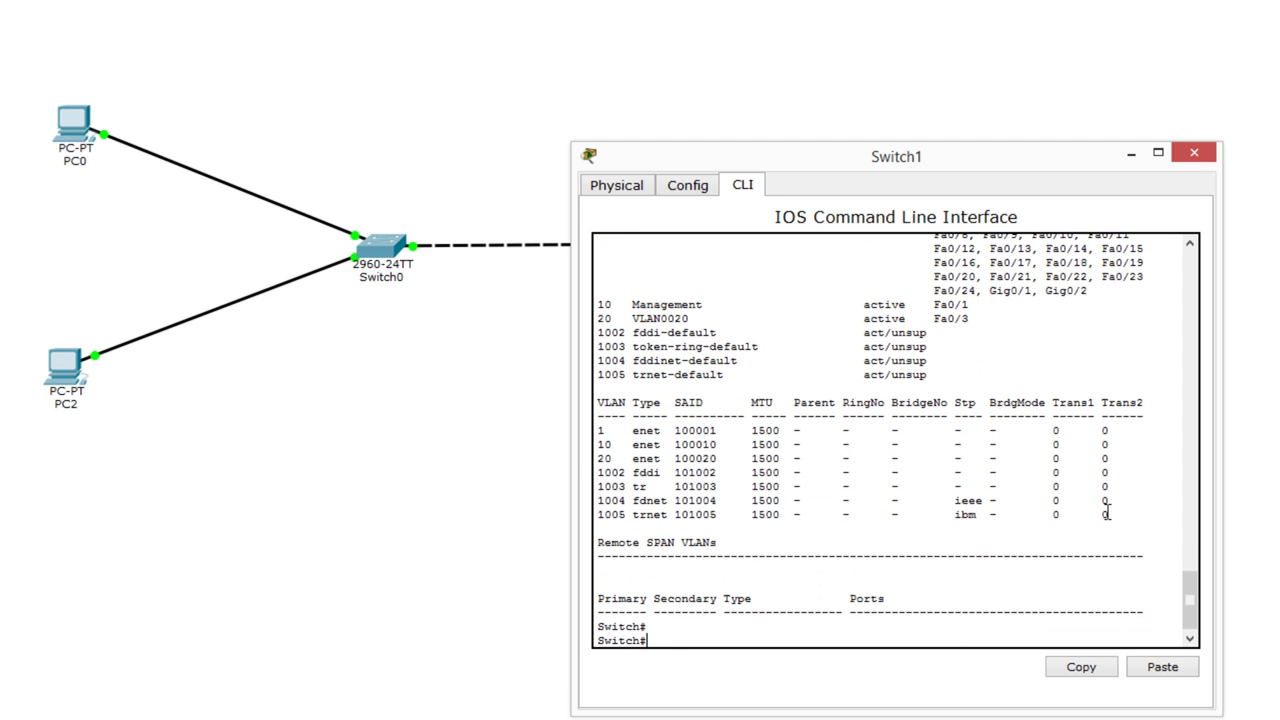
text(conf t)
key(Return)
text(an 20)
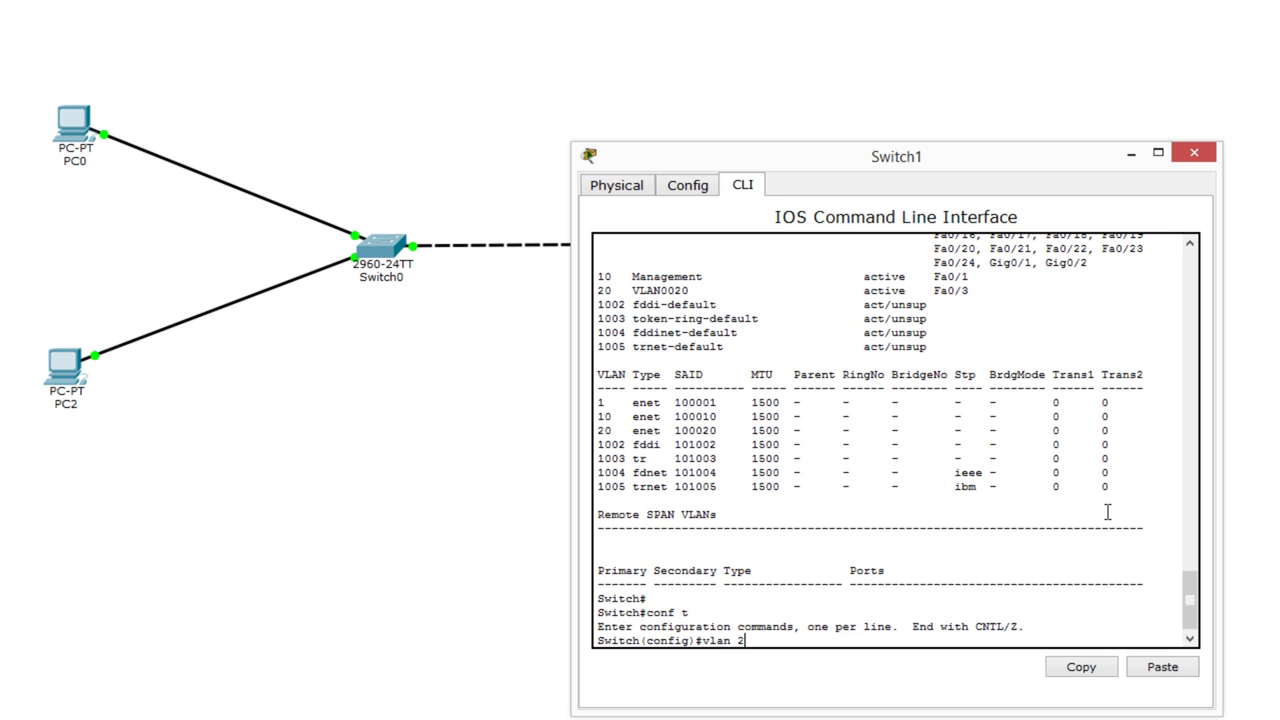
key(Return)
text(name)
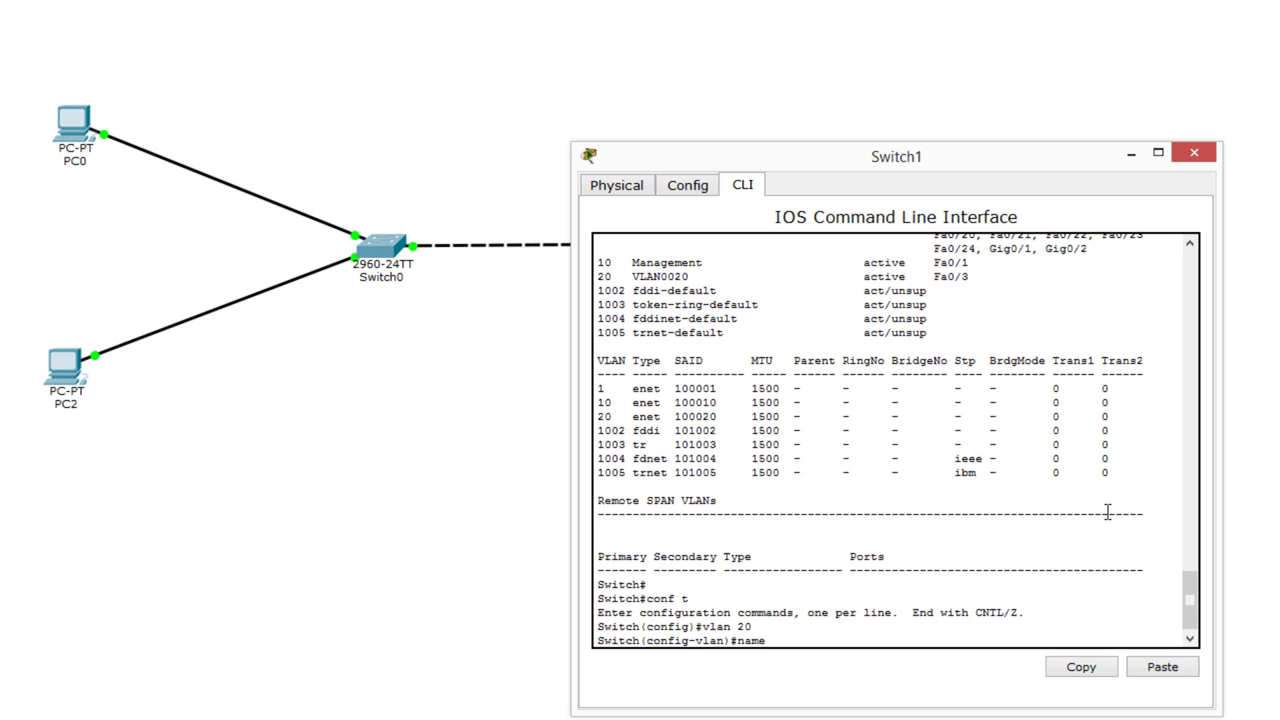
text( Employees)
key(Return)
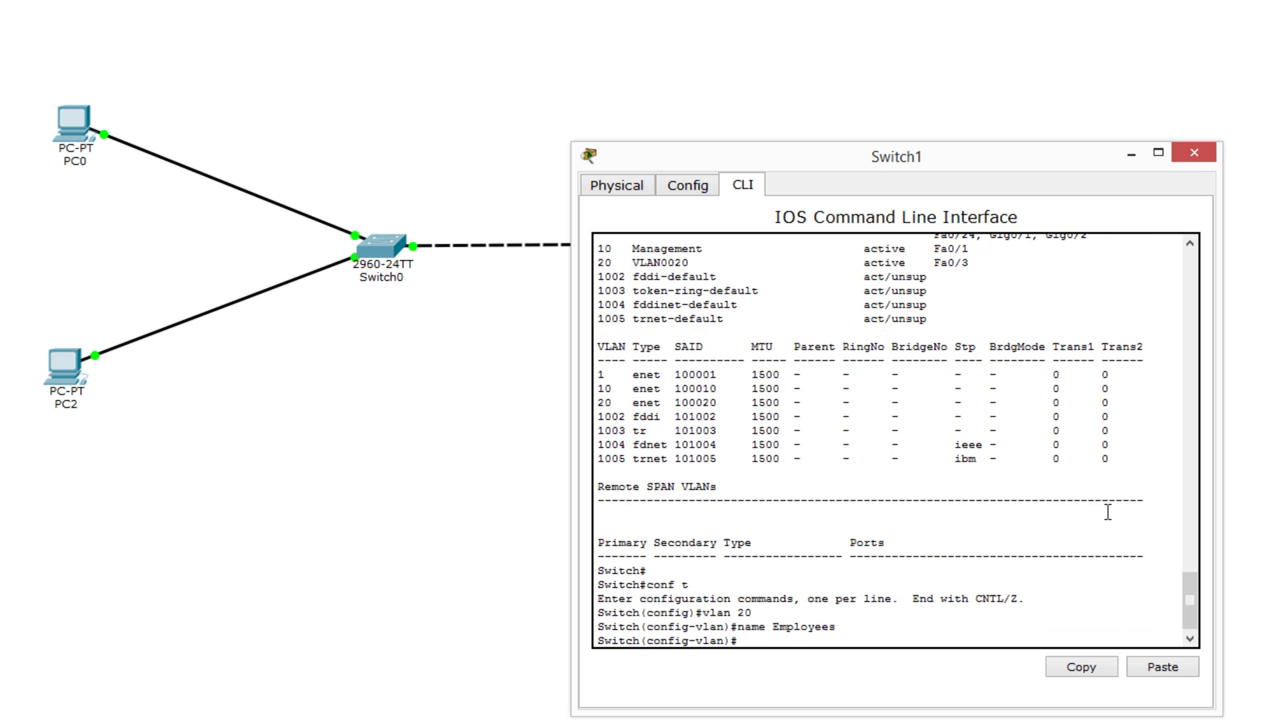
Rename VLAN 20 to IPPhones after the spaced name 'IP Phones' is rejected.
text(name IP Phones)
key(Return)
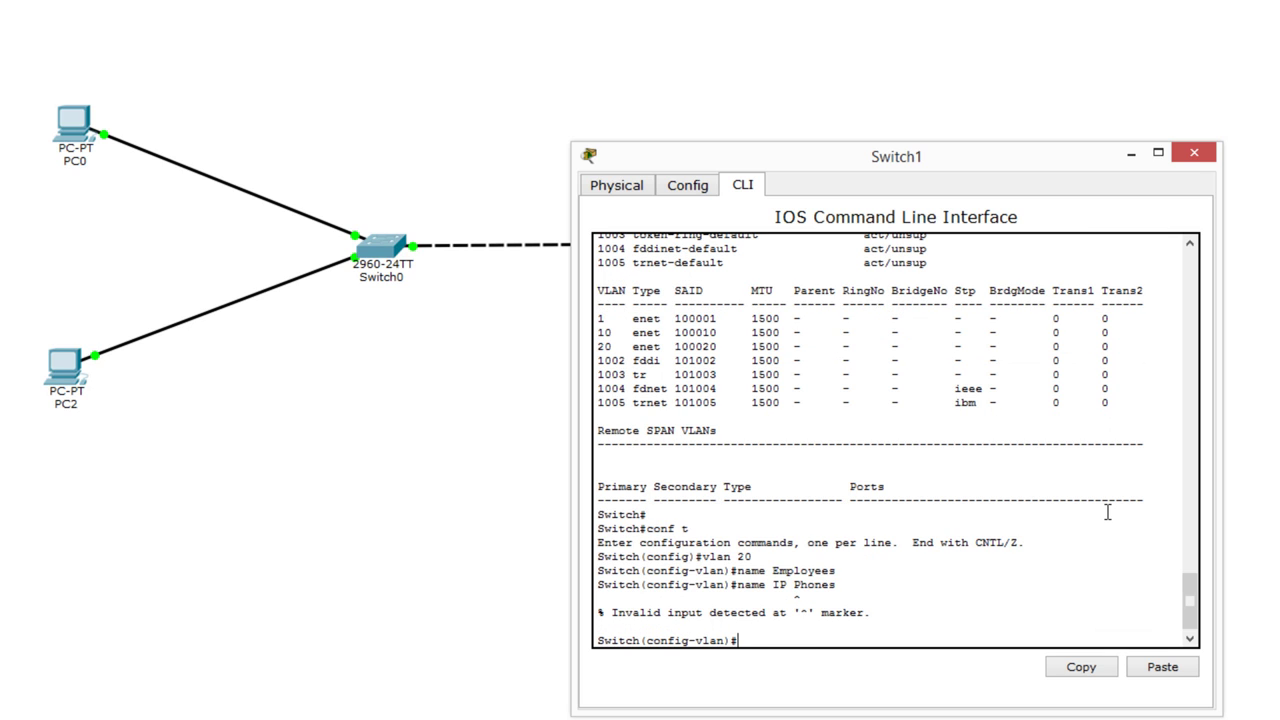
key(Up)
key(Left)
key(Left)
key(Left)
key(Left)
key(Left)
key(Left)
key(BackSpace)
key(Return)
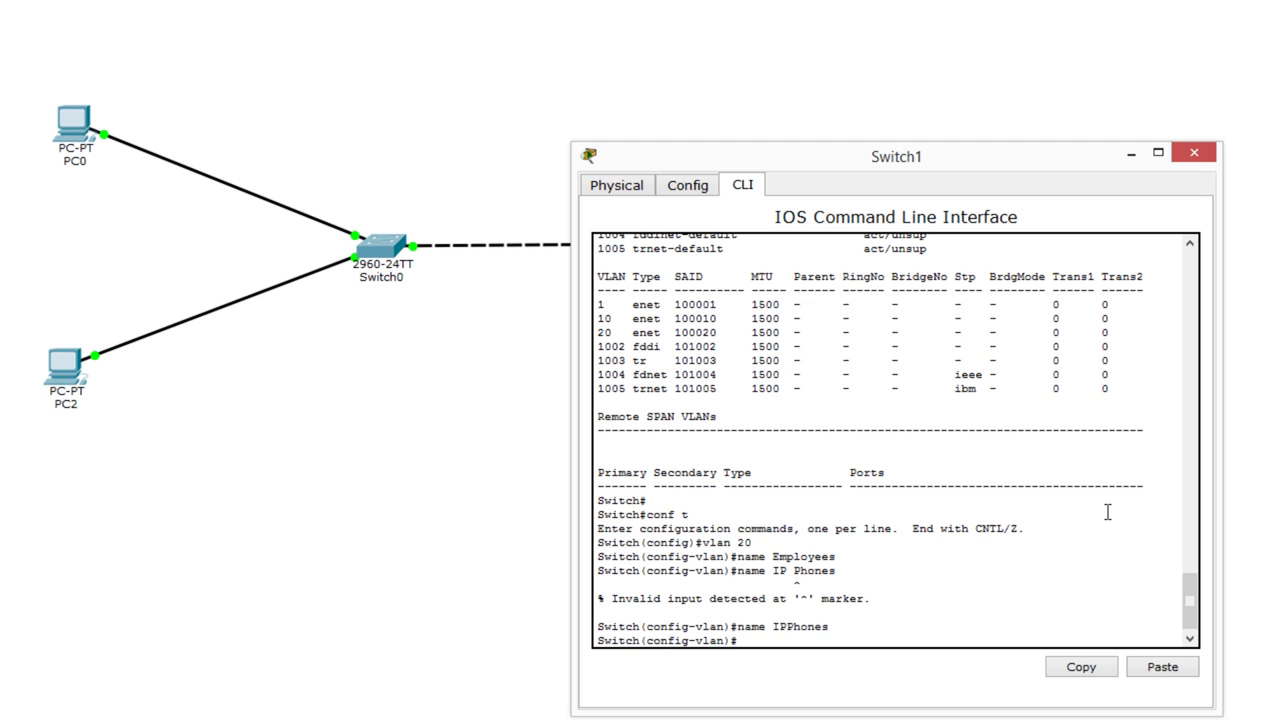
Ping 192.168.2.2 from PC2's command prompt.
click(80, 419)
click(66, 372)
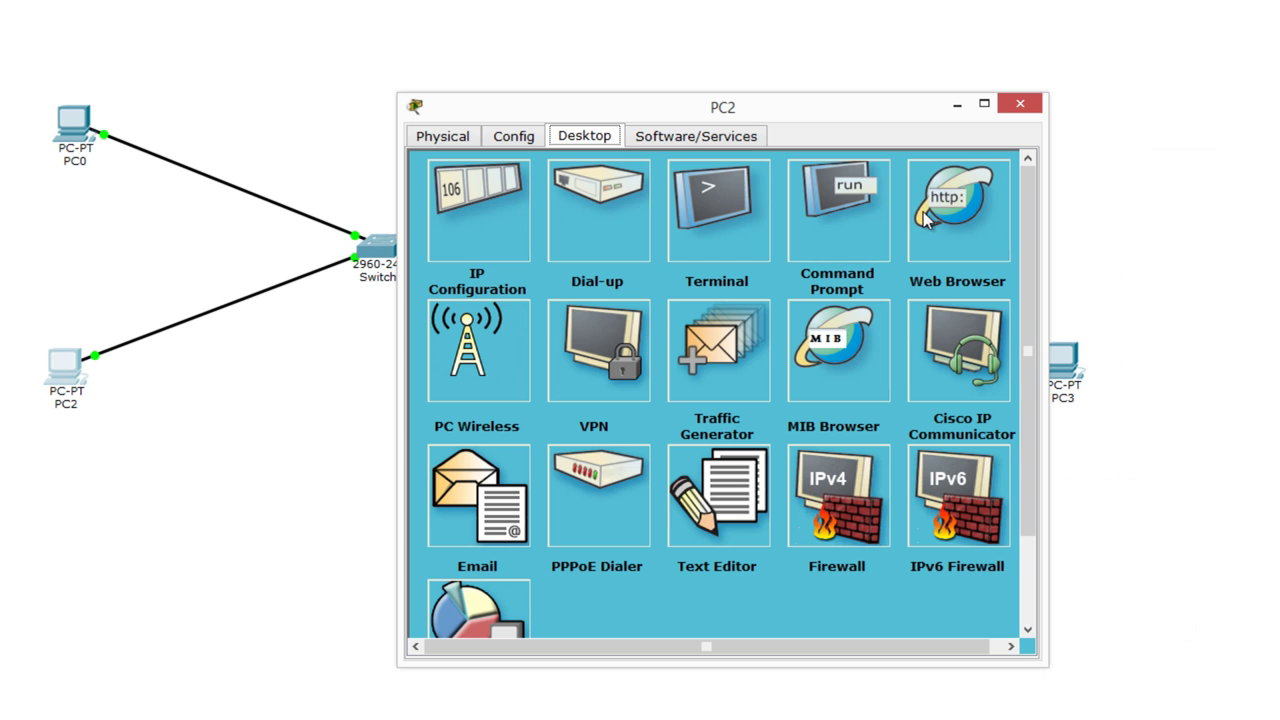
click(802, 216)
text(ping 192.)
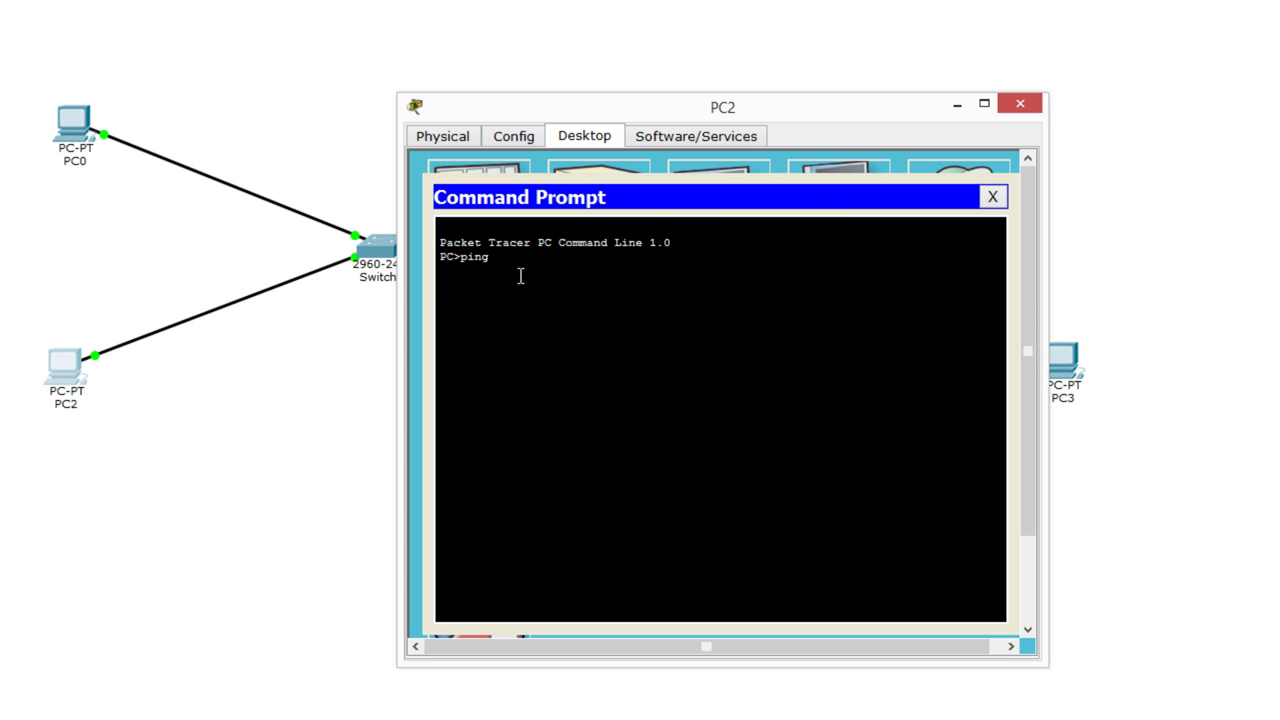
text(168.2.2)
key(Return)
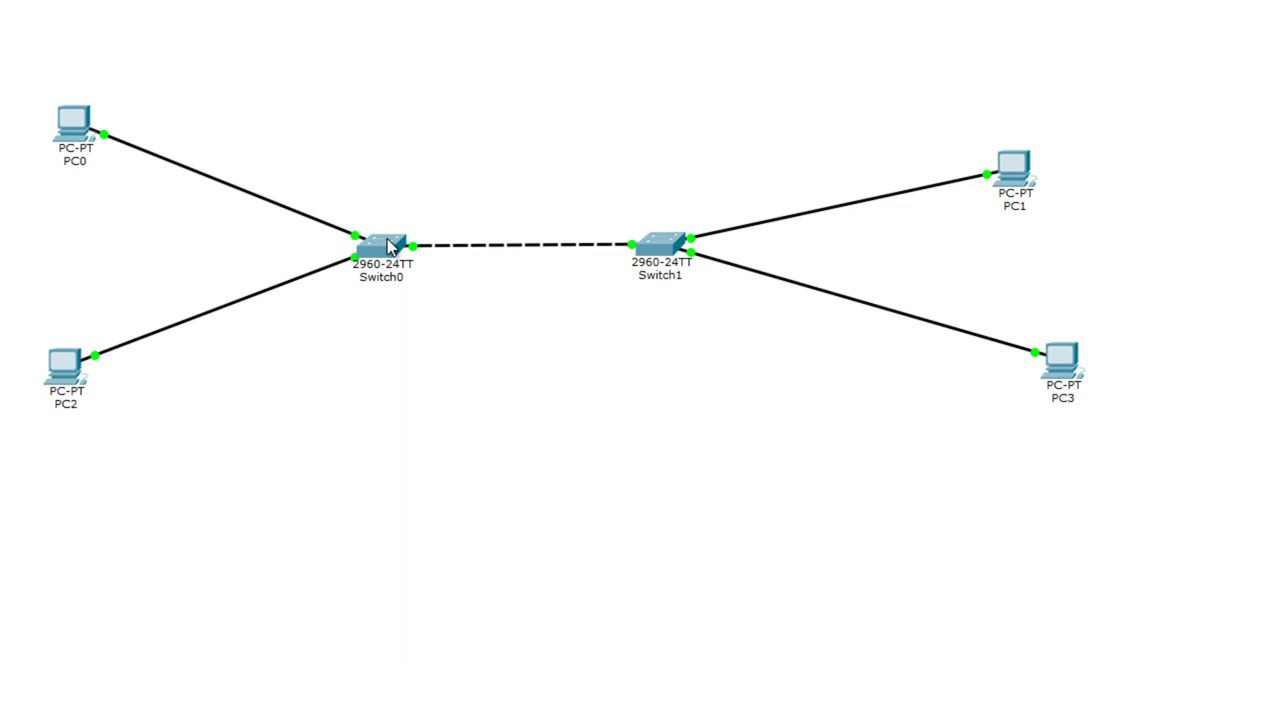
Close PC2 and exit interface configuration in Switch0's CLI.
click(378, 248)
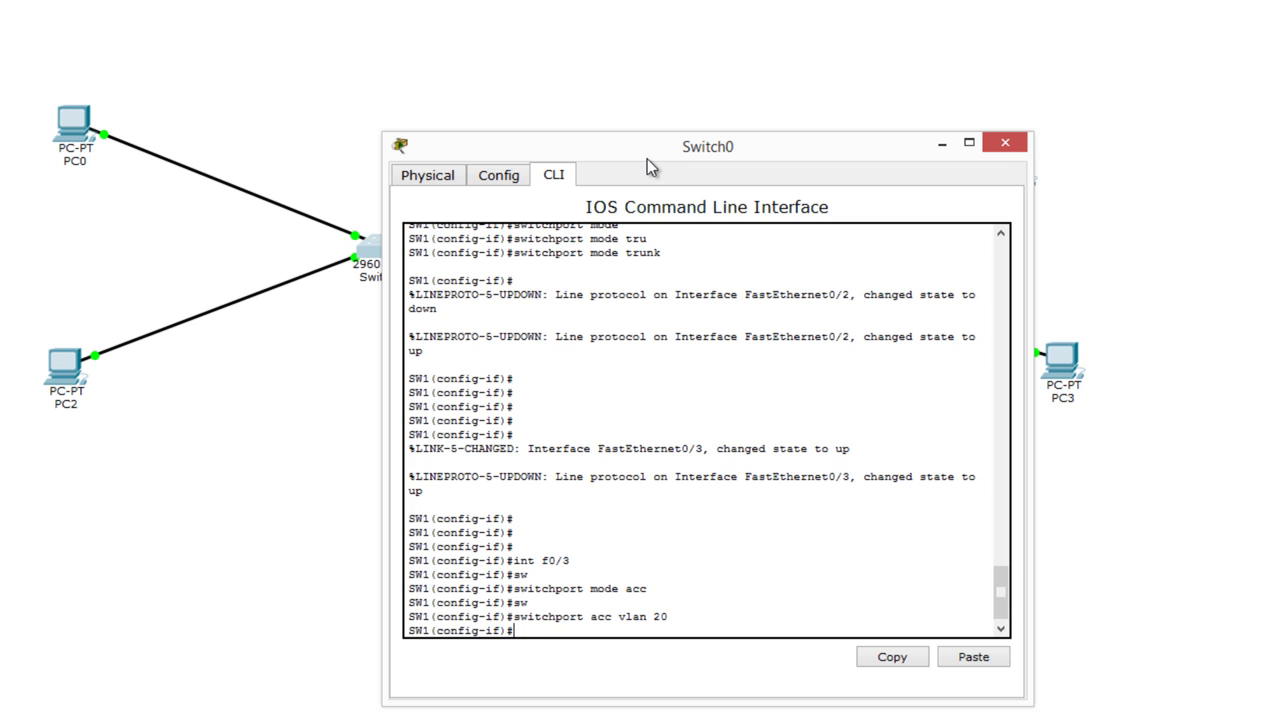
drag(647, 158, 802, 142)
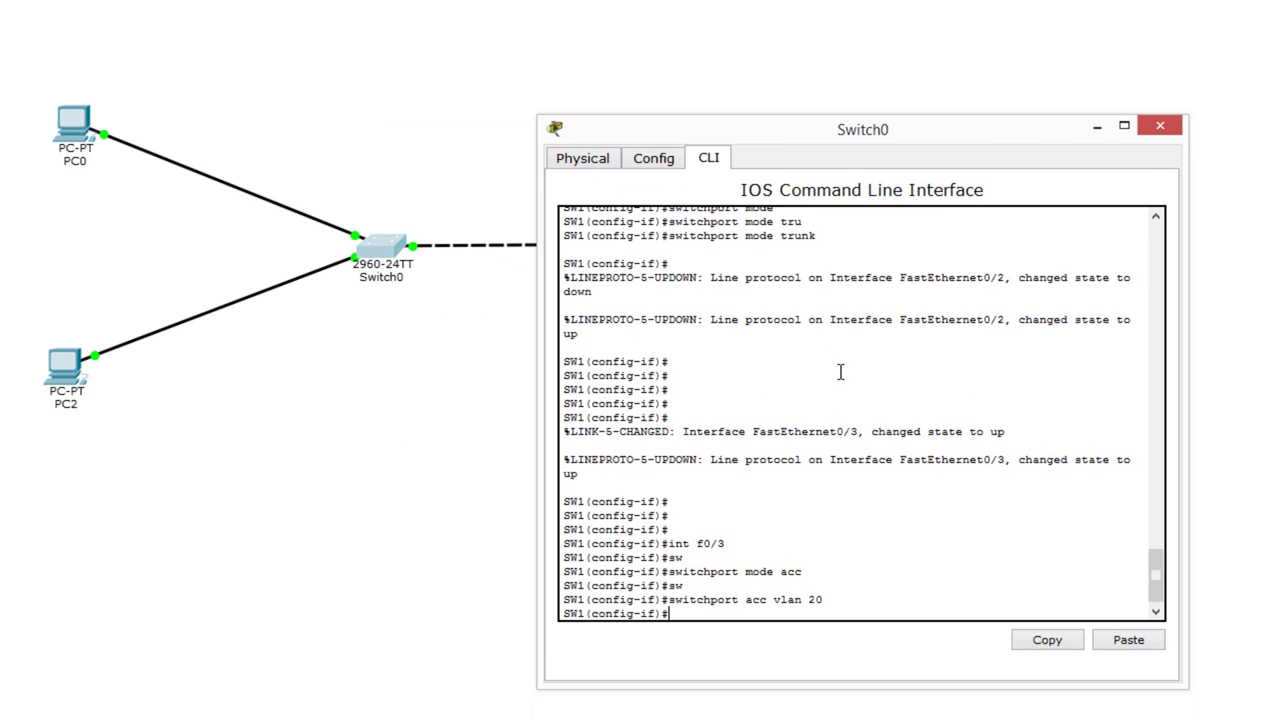
key(Return)
key(Return)
key(Return)
key(Return)
key(Return)
key(Return)
text(exit)
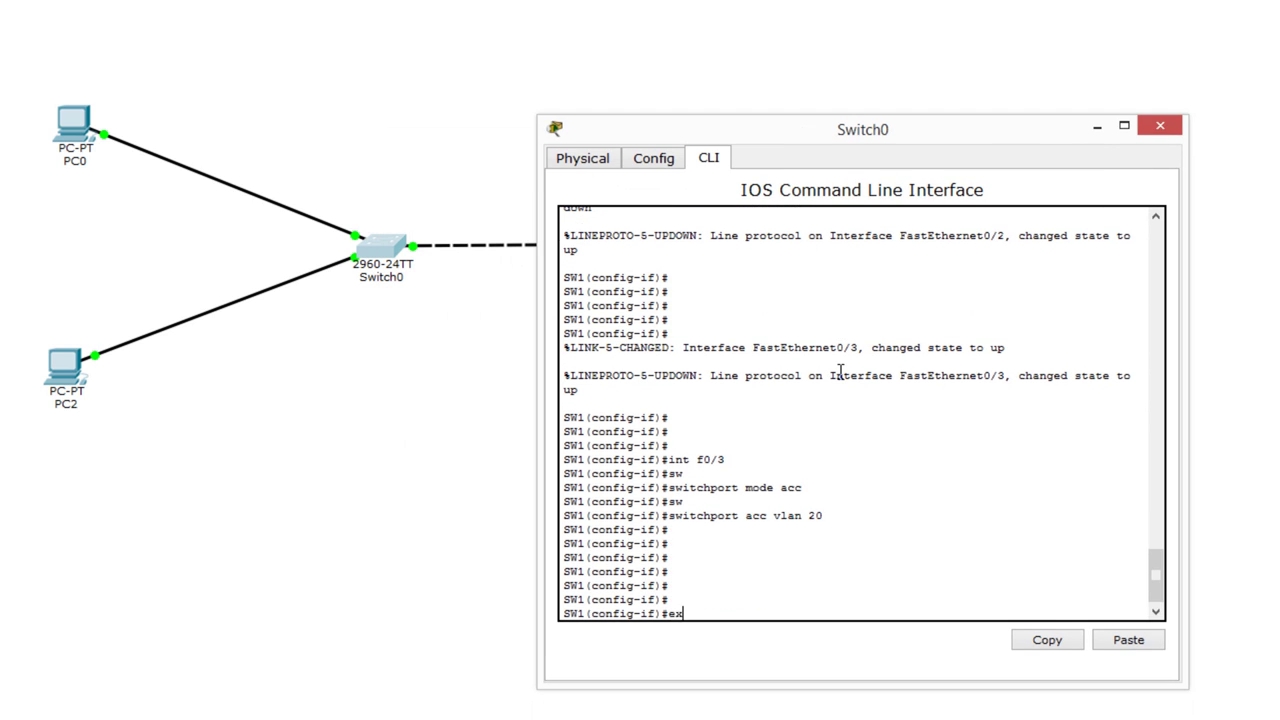
key(Return)
Give Switch0's VLAN 1 10.1.1.1 255.255.255.0, enable it, and return to the slide show.
text(int vla)
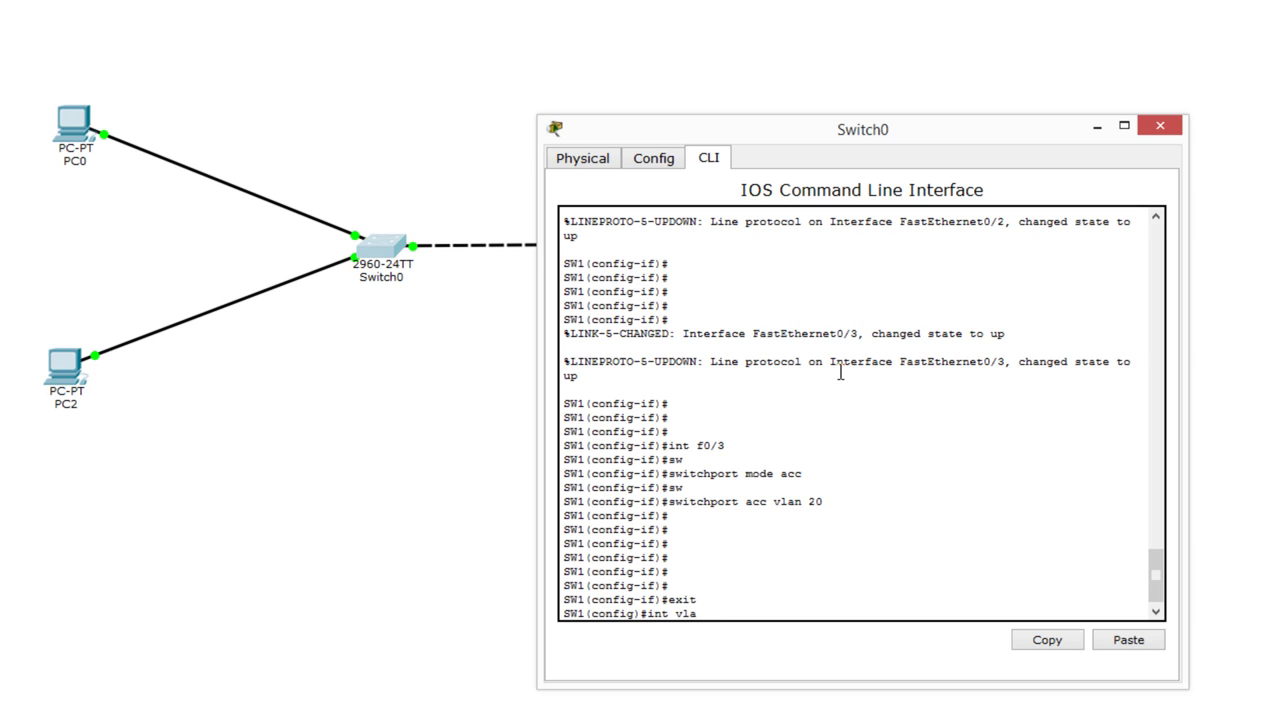
text(n1)
key(Return)
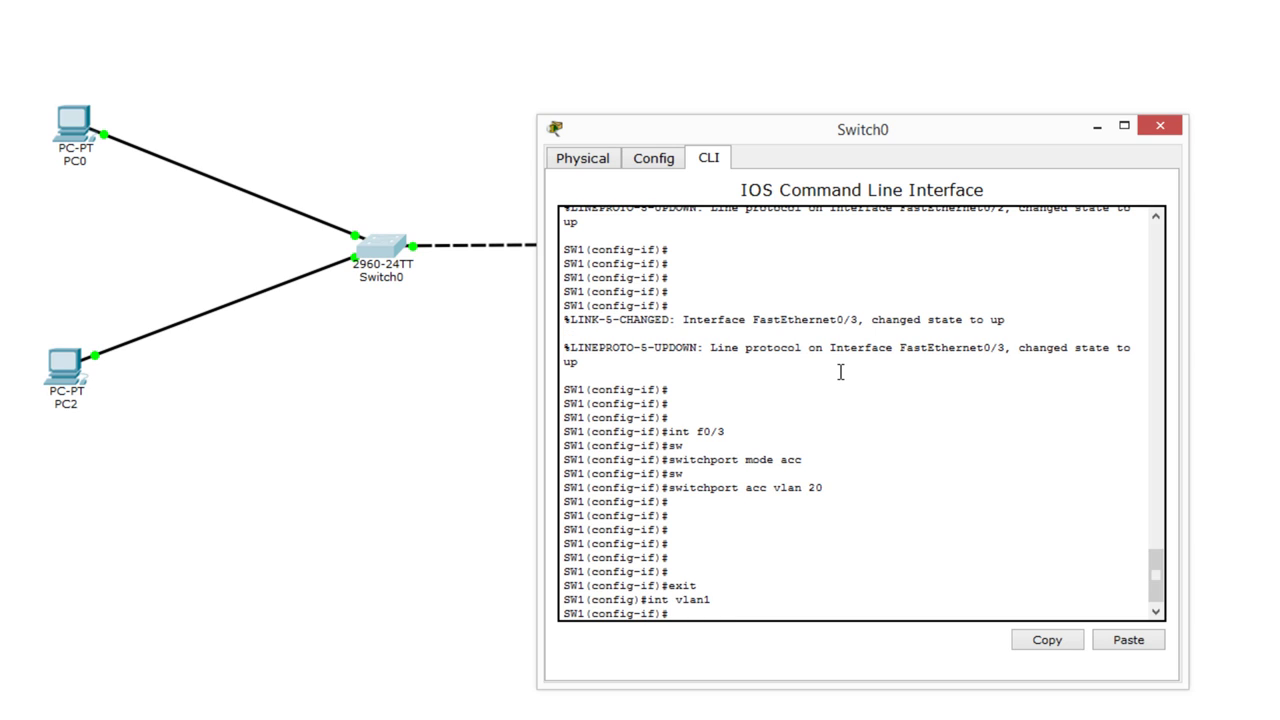
text(ip add 10.1.1.1 255.255.255.0)
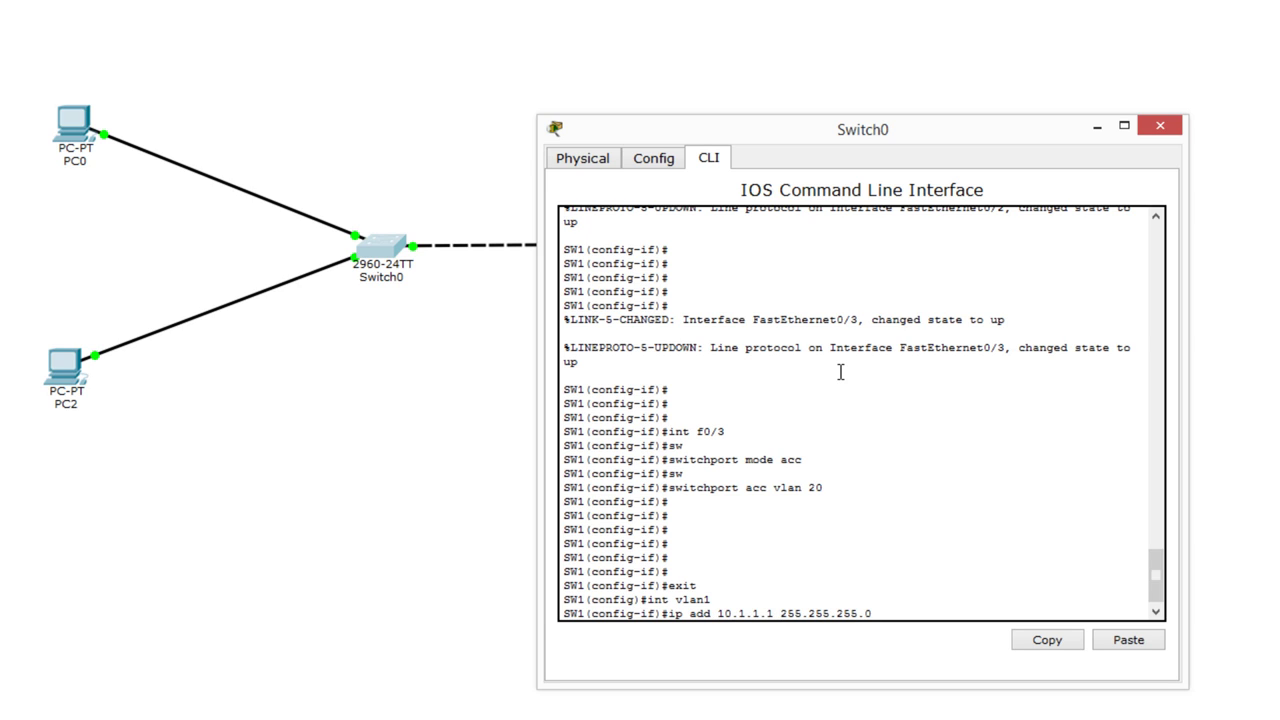
key(Return)
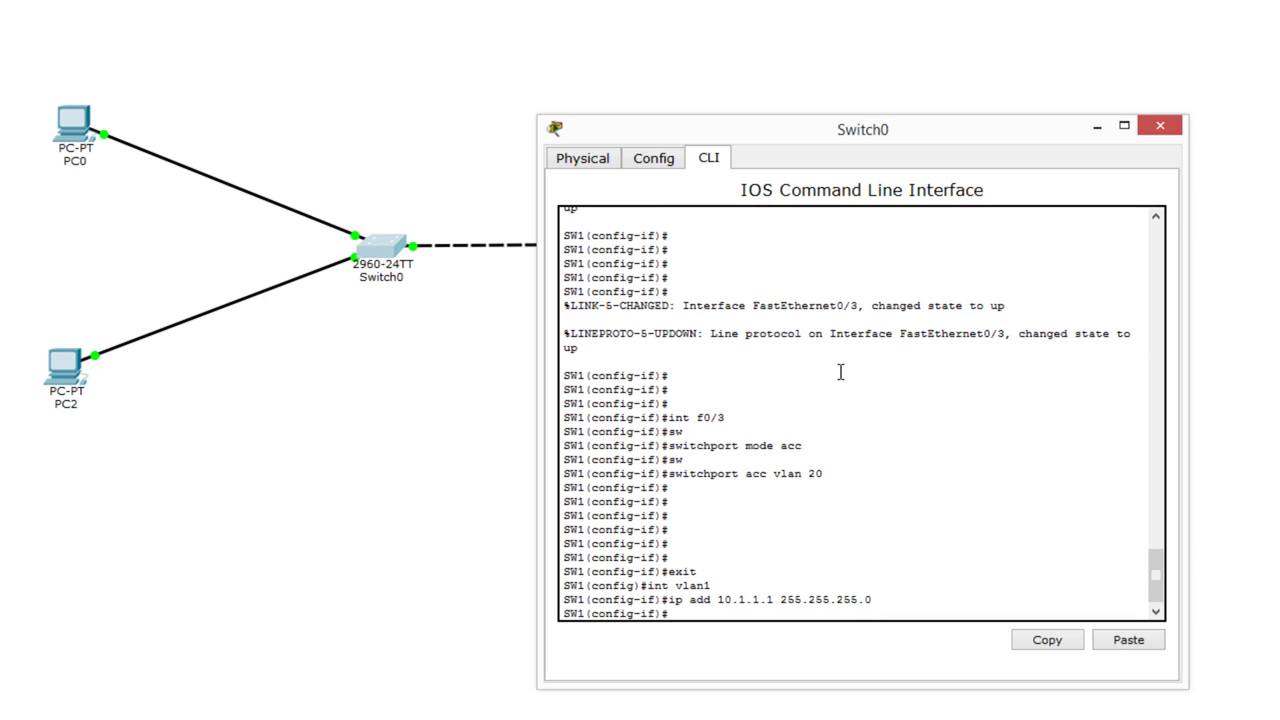
text(no sh)
key(Return)
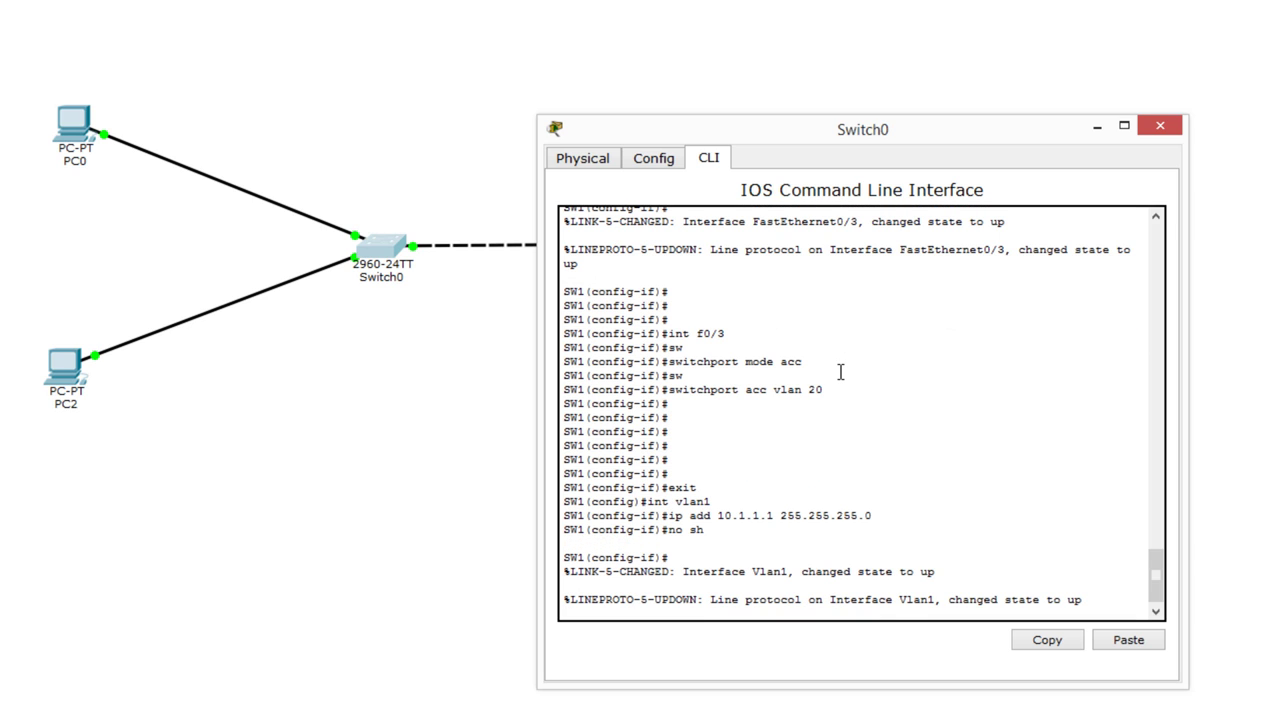
key(Return)
key(Return)
key(Return)
key(Return)
key(Return)
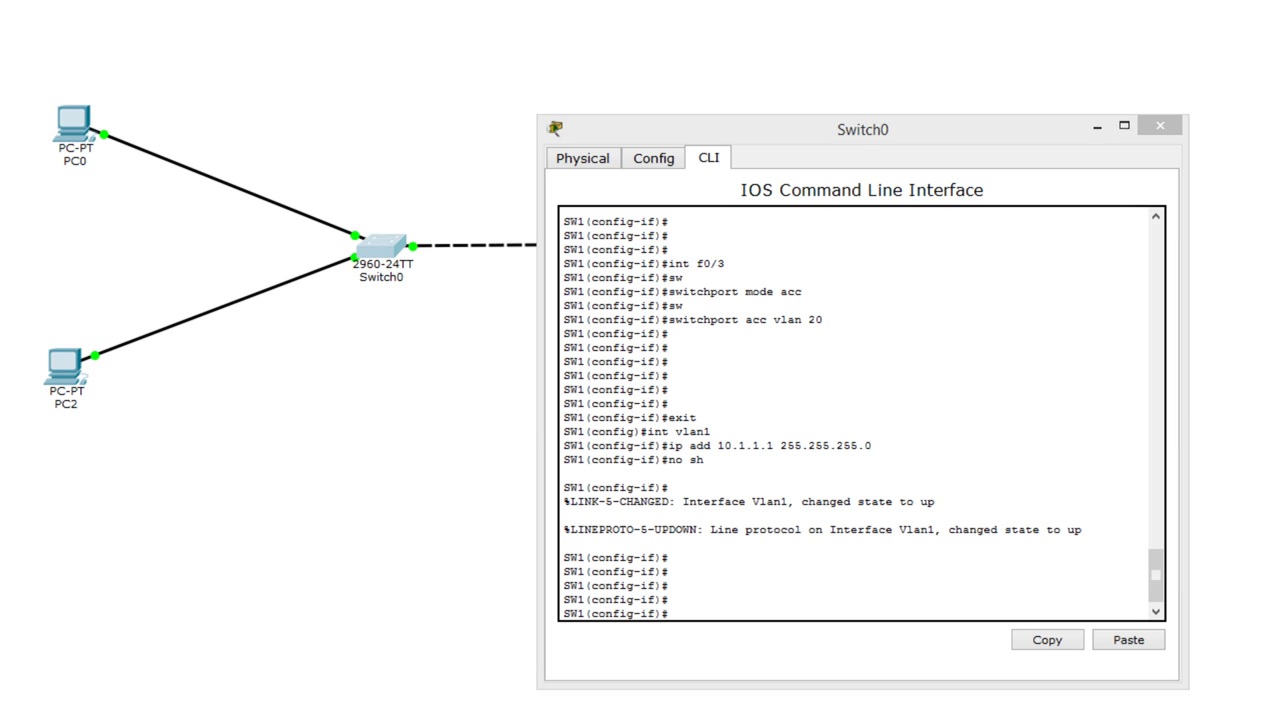
click(300, 706)
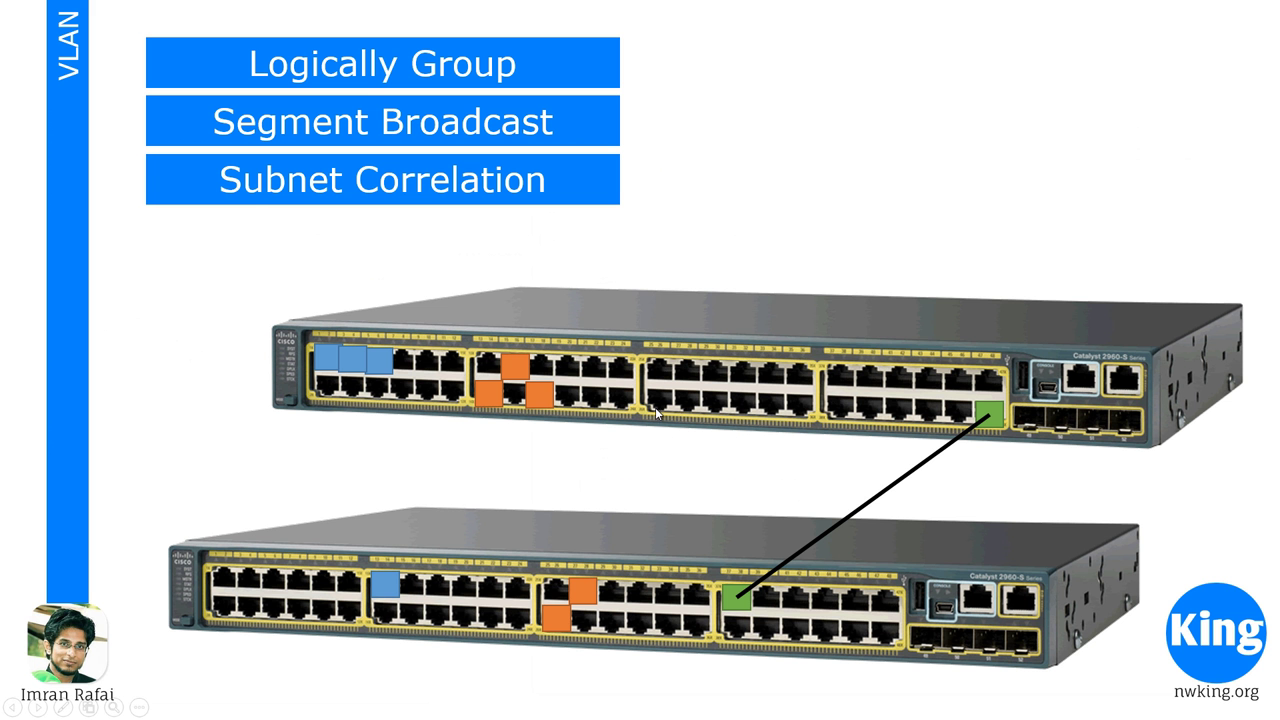